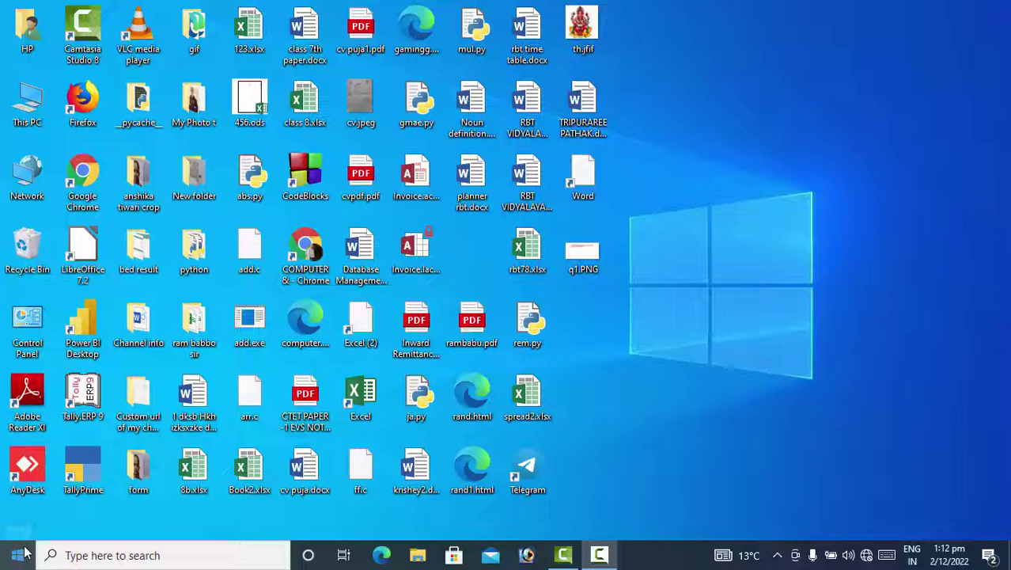
# Step: Launch Access 2016 from the Windows Start menu
pyautogui.click(18, 555)
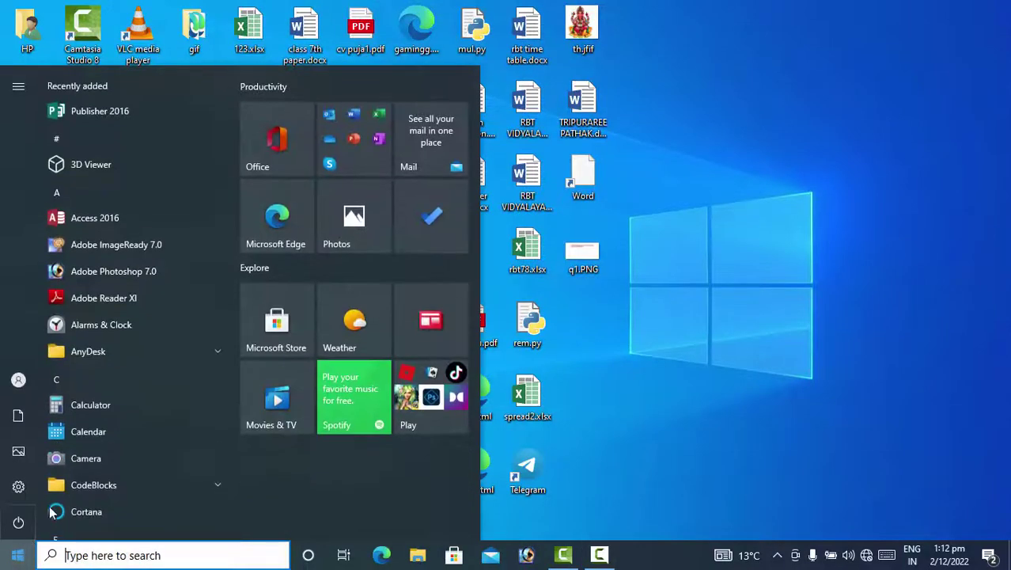
pyautogui.click(105, 218)
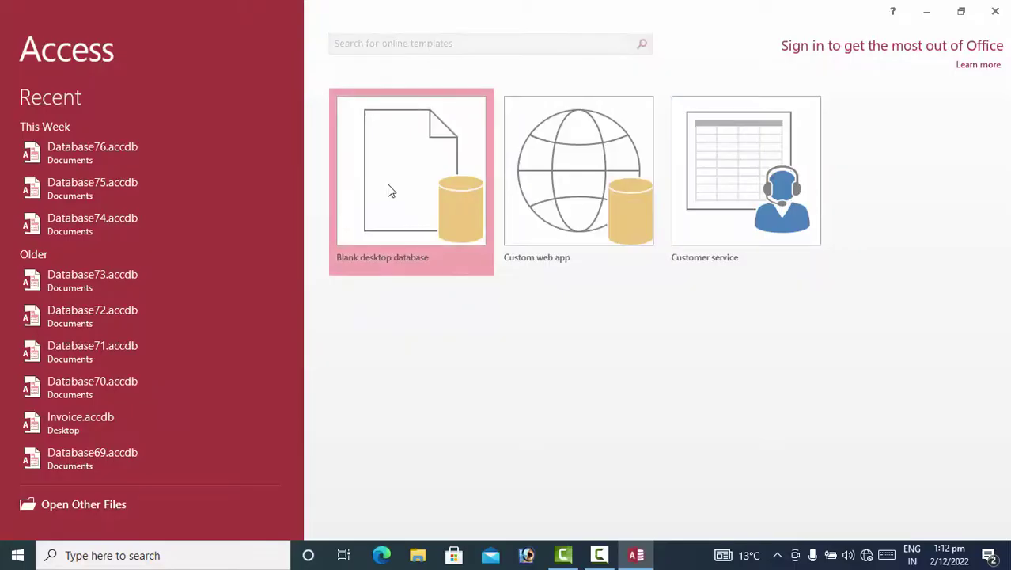
# Step: Create blank database Database77 and save its first table as CustomerT in Design View
pyautogui.click(388, 190)
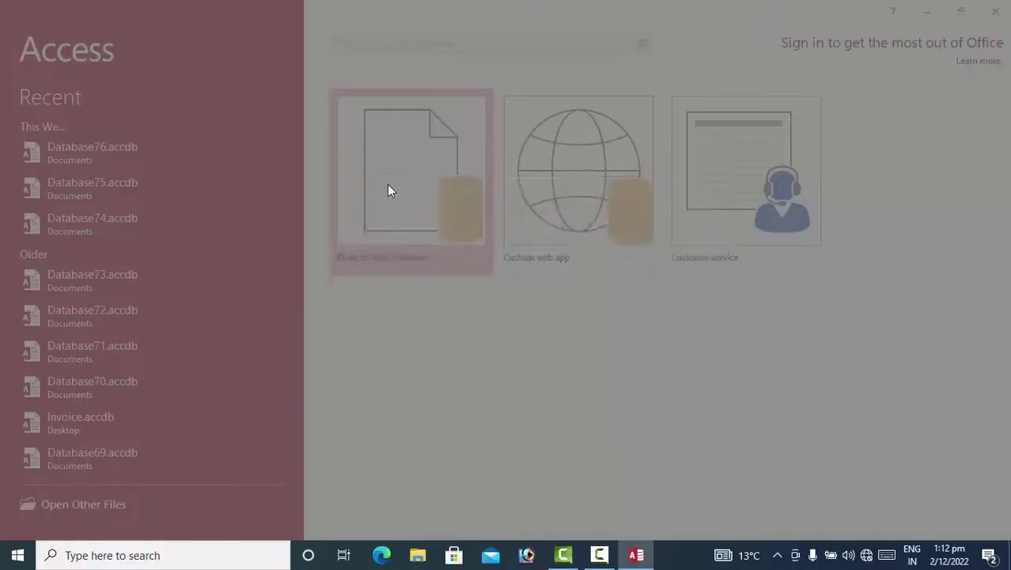
pyautogui.click(503, 355)
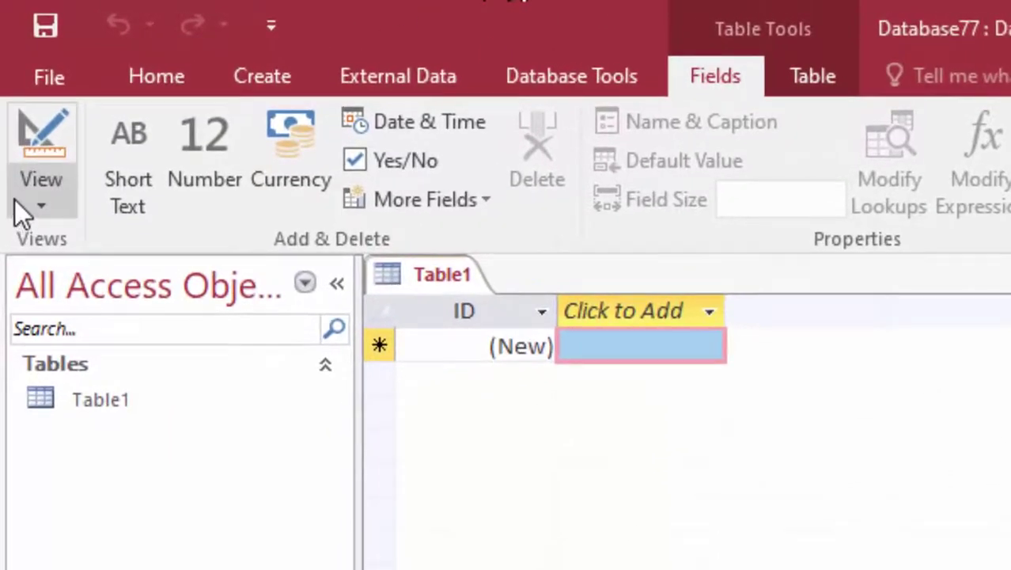
pyautogui.click(14, 200)
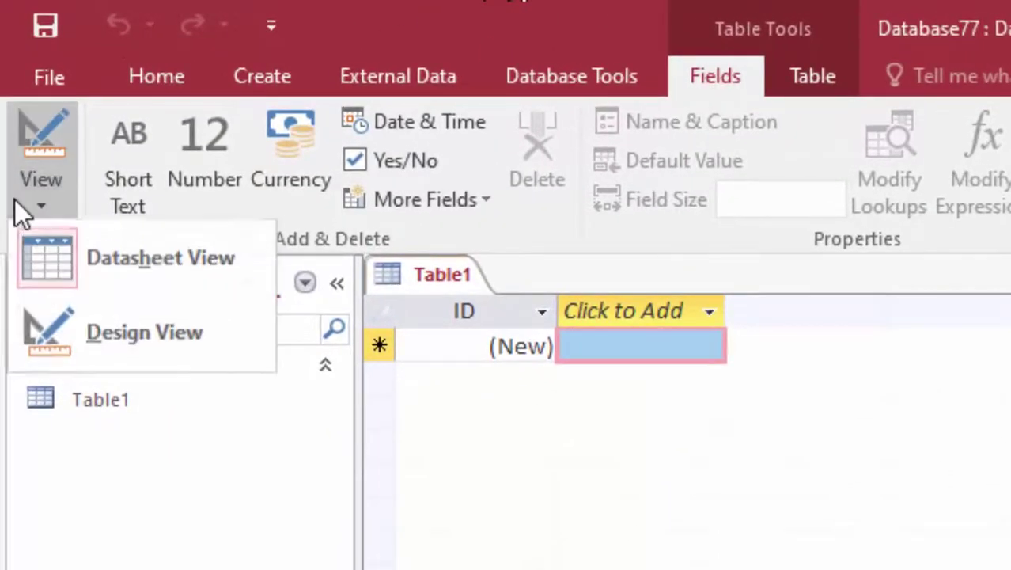
pyautogui.click(119, 336)
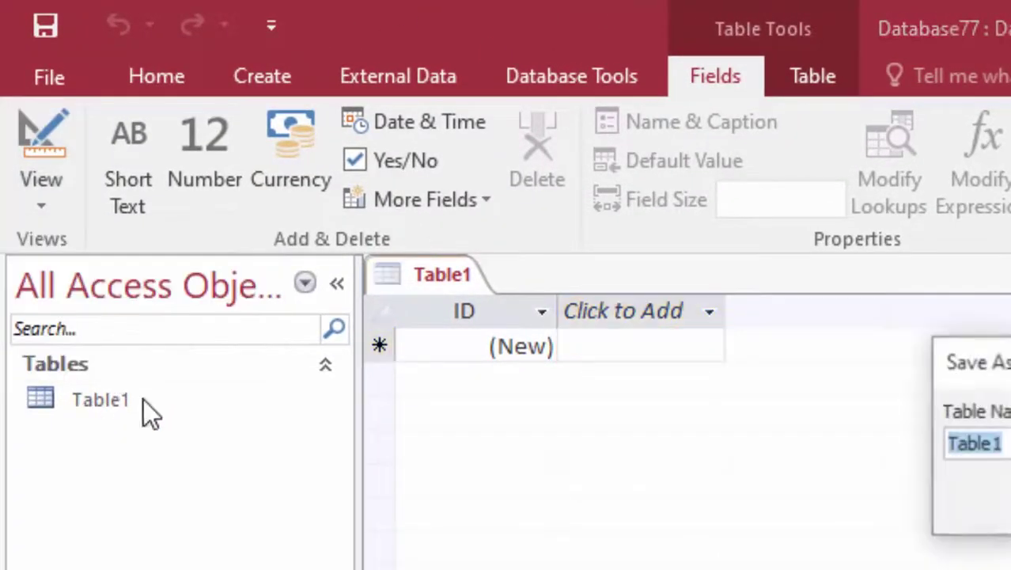
pyautogui.press('BackSpace')
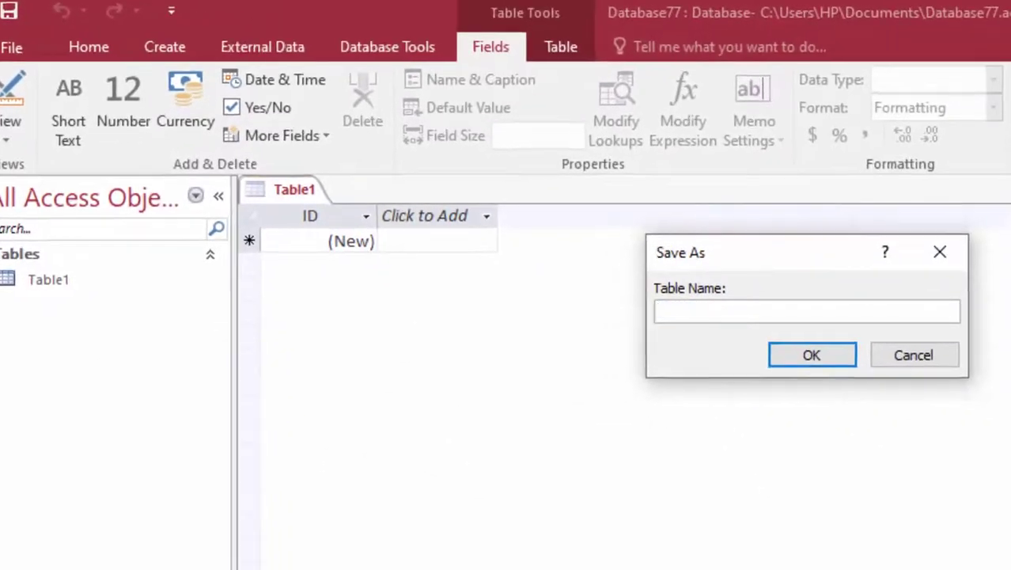
pyautogui.write('Cust')
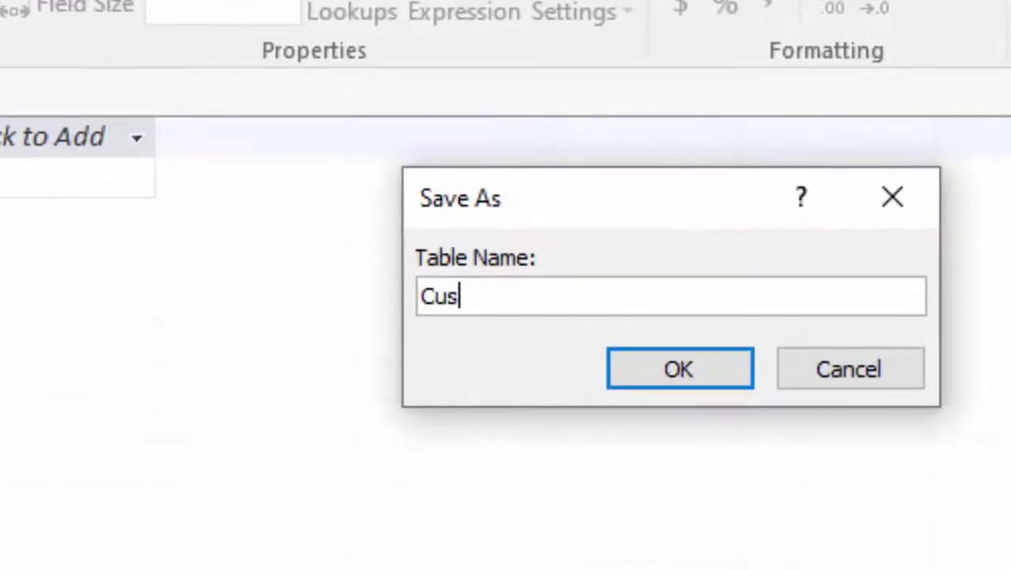
pyautogui.write('om')
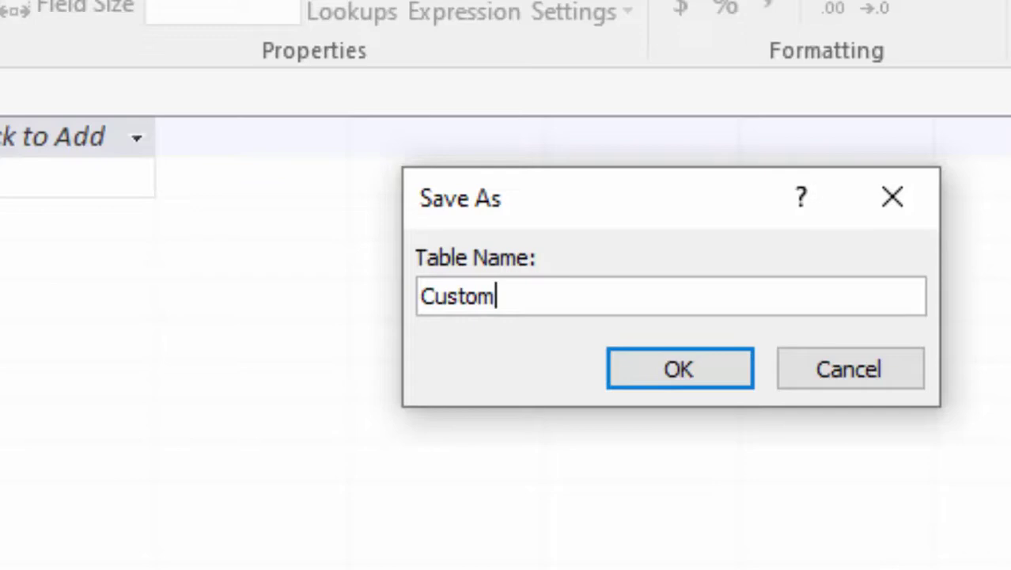
pyautogui.write('erT')
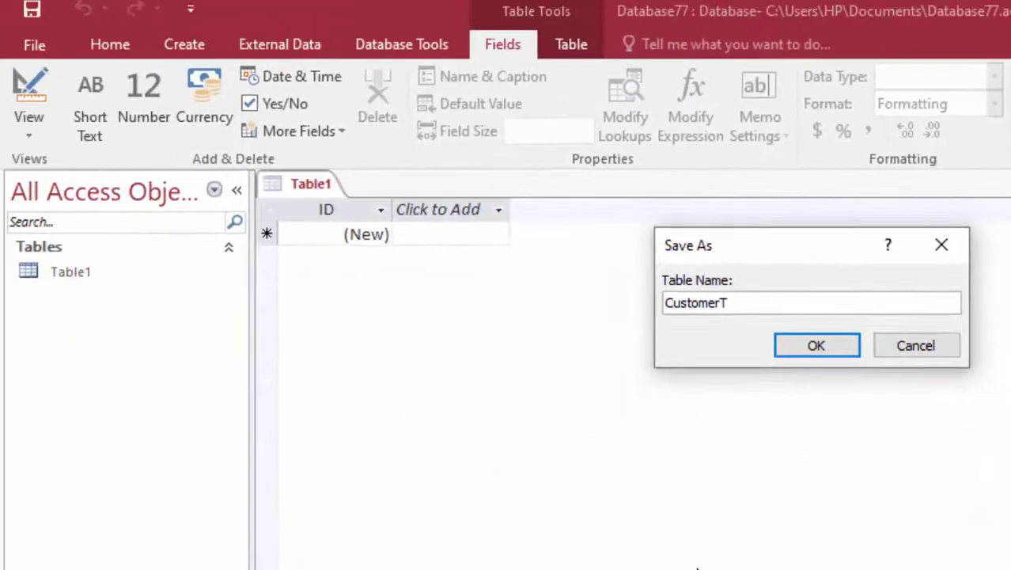
pyautogui.press('Return')
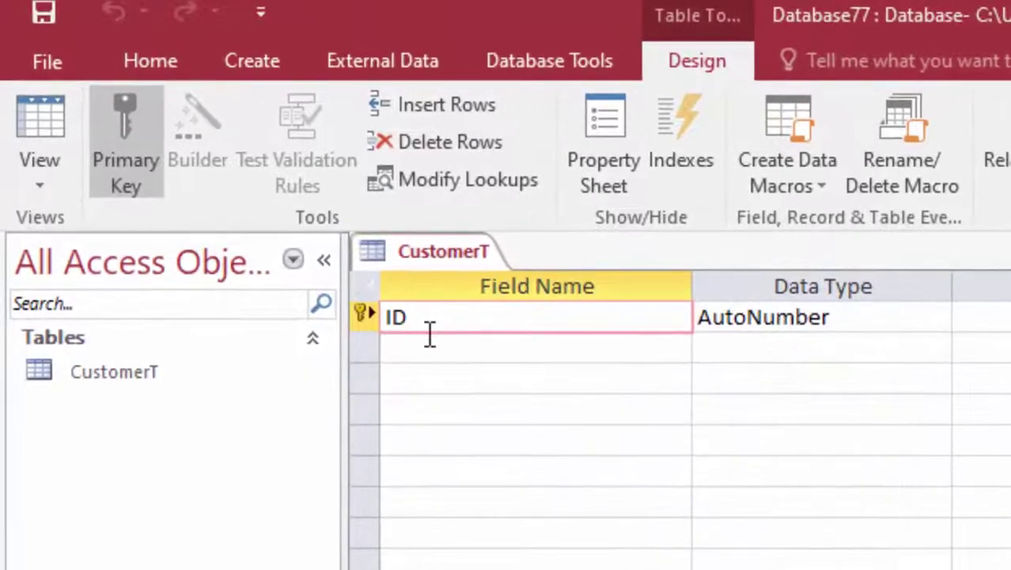
# Step: Add Short Text fields Customer Name and City below ID, then switch toward Datasheet View
pyautogui.click(356, 278)
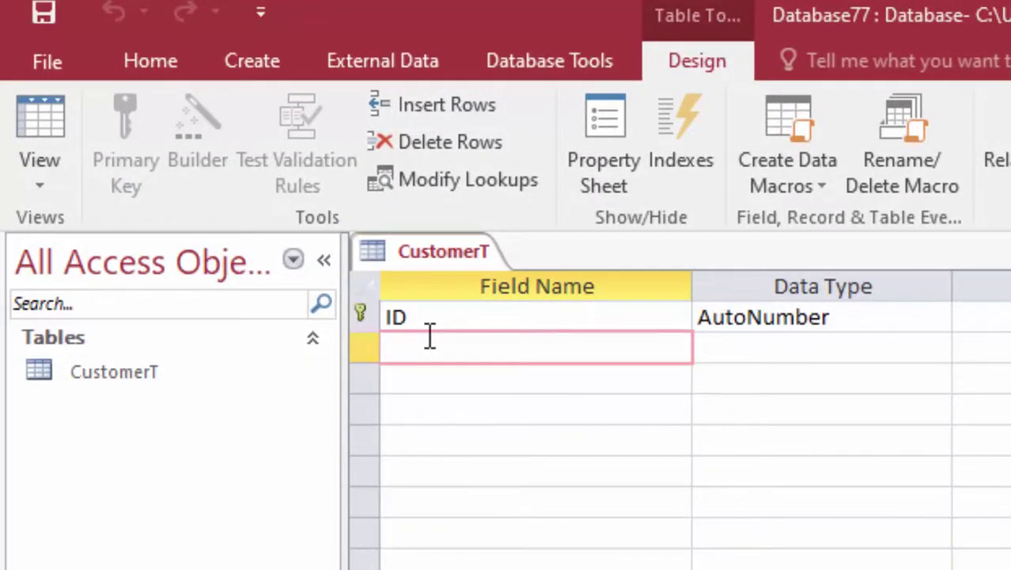
pyautogui.write('Cust')
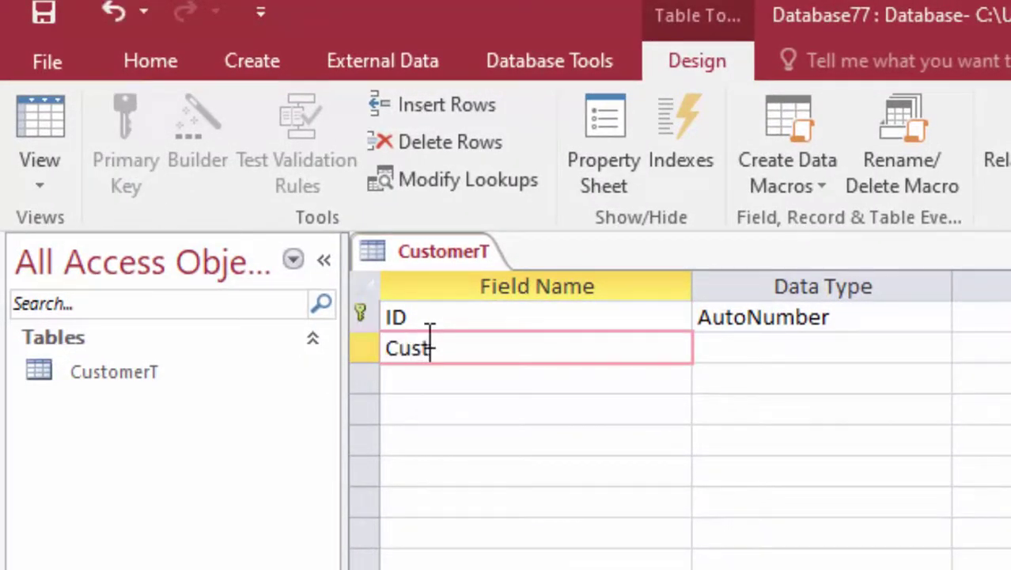
pyautogui.write('omer ')
pyautogui.write('Na')
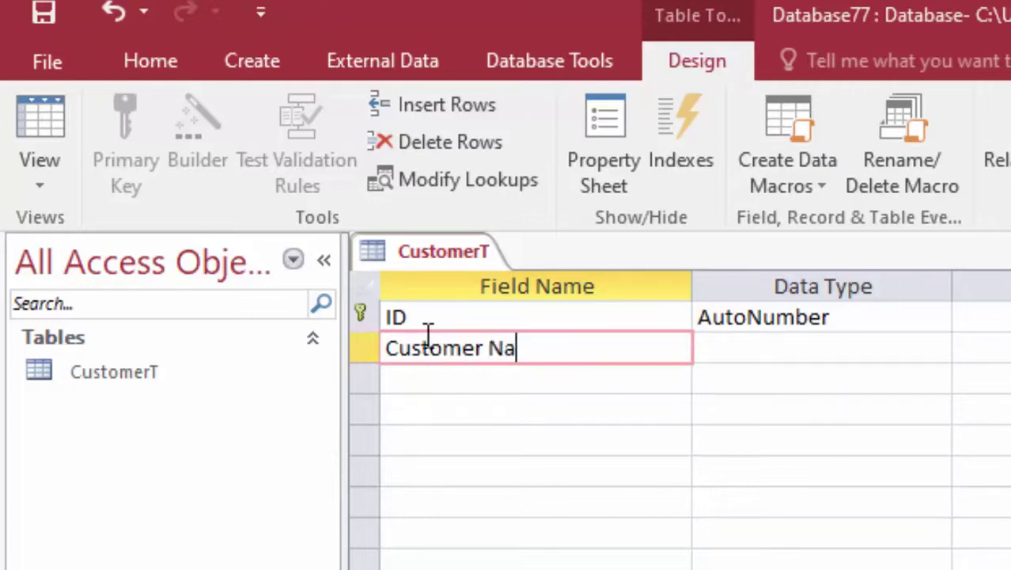
pyautogui.write('me')
pyautogui.press('Tab')
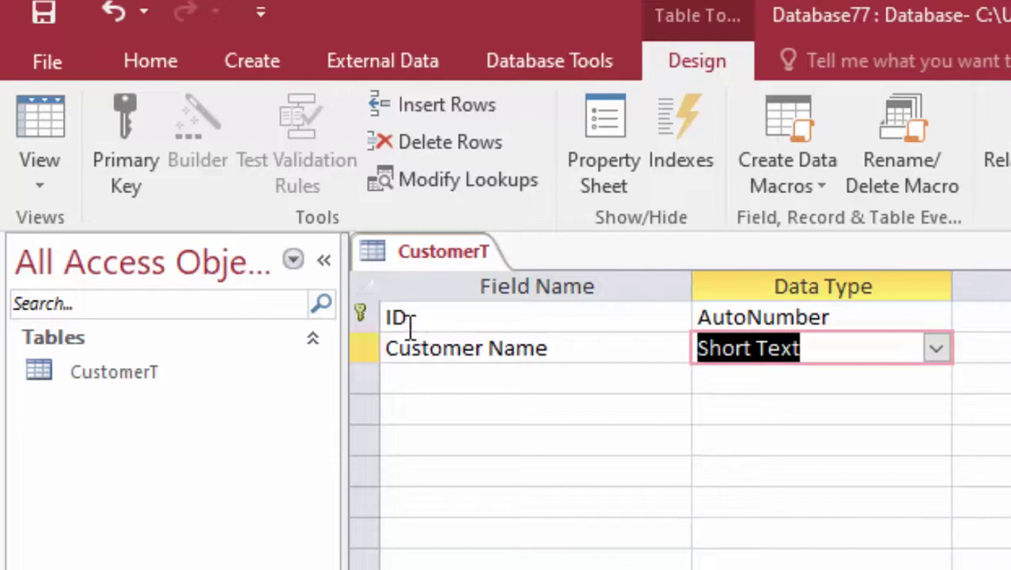
pyautogui.click(427, 372)
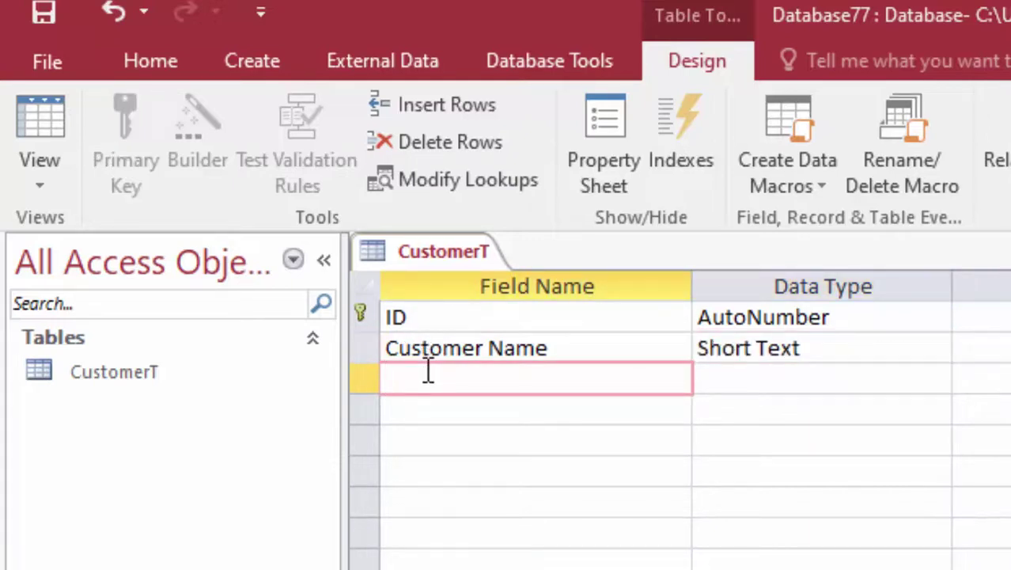
pyautogui.write('City')
pyautogui.click(749, 375)
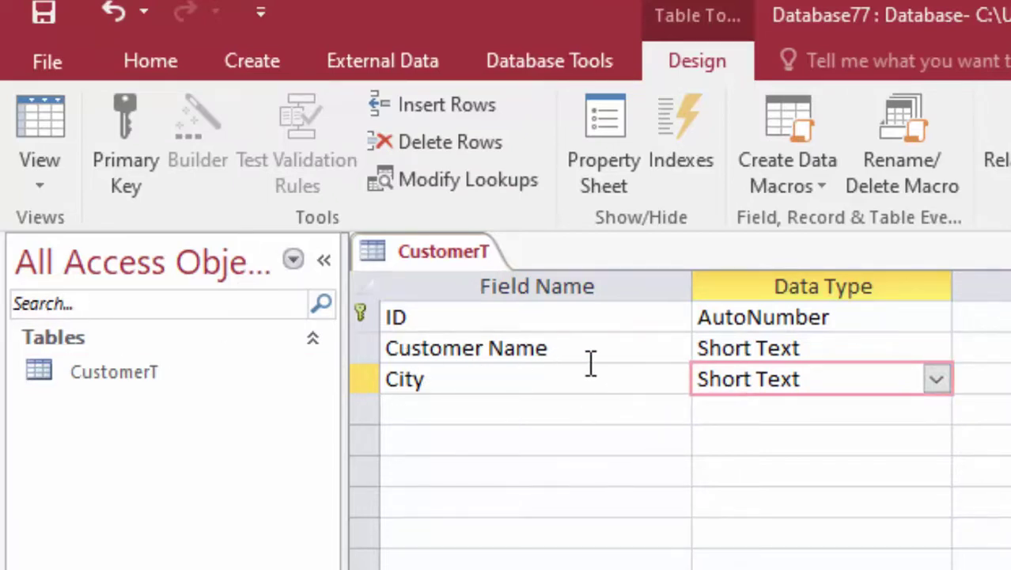
pyautogui.click(38, 107)
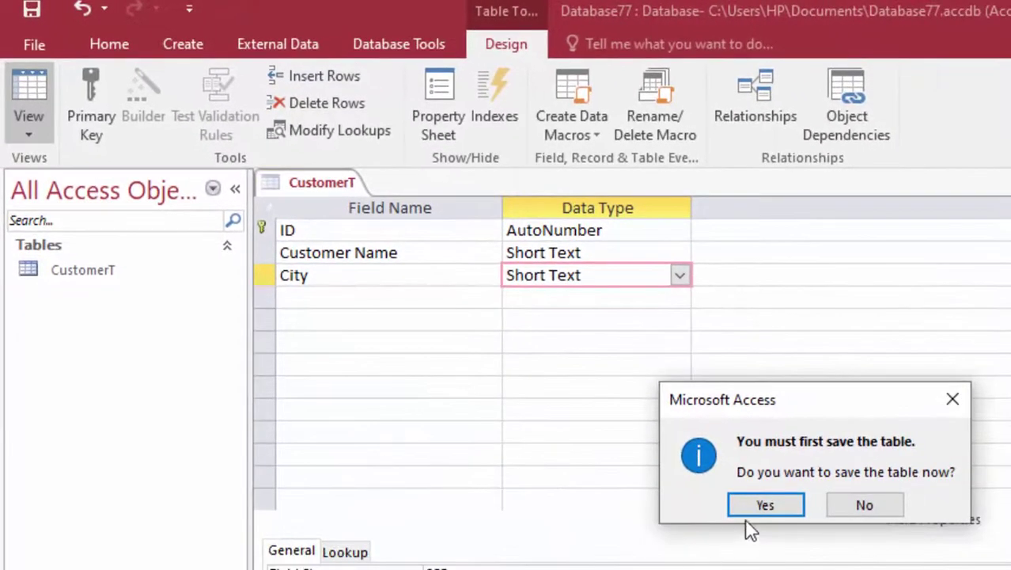
# Step: Save the design, widen the Customer Name column, and enter the first customer with City Deoria
pyautogui.click(754, 510)
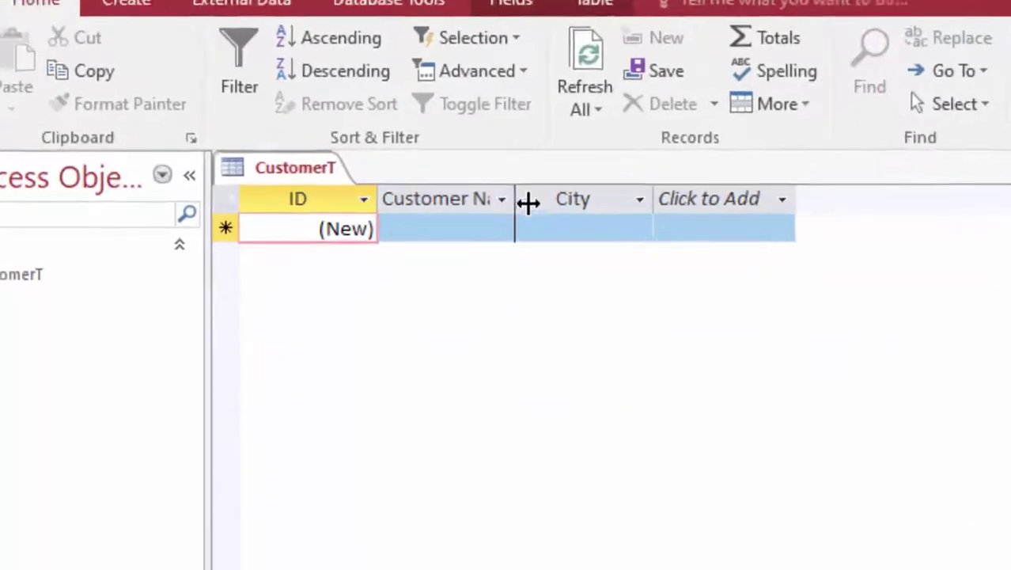
pyautogui.moveTo(528, 204); pyautogui.dragTo(603, 295)
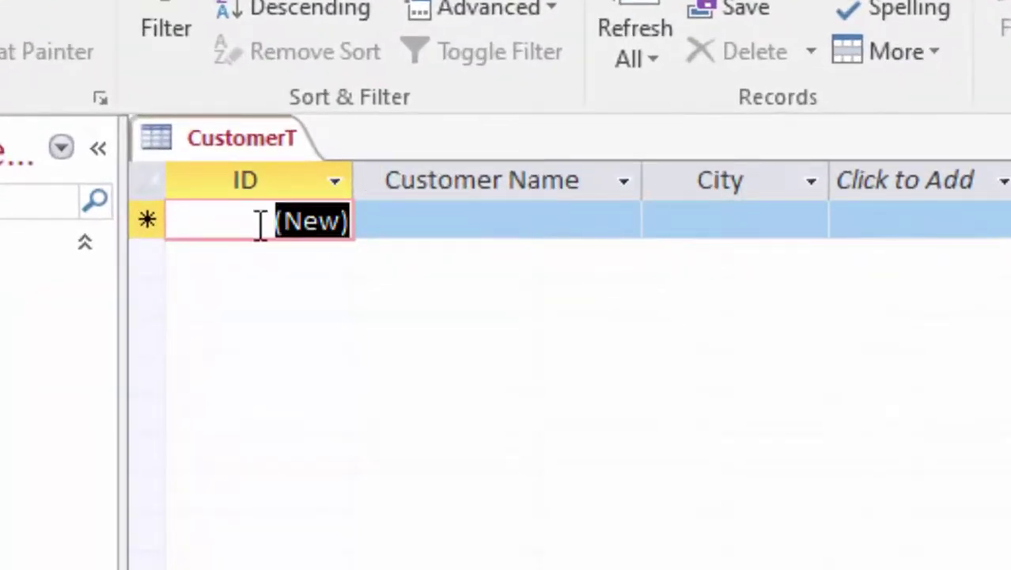
pyautogui.click(473, 233)
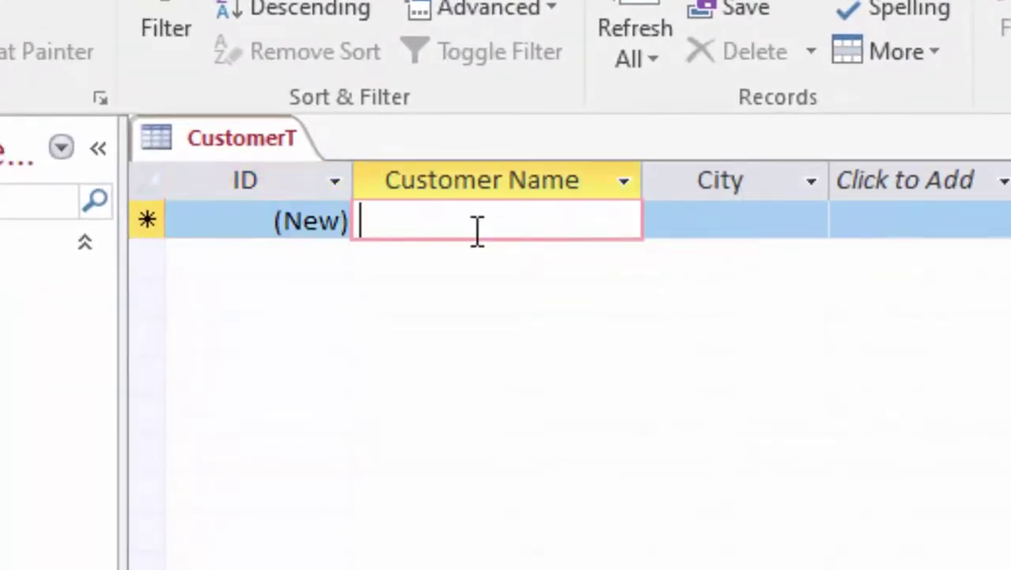
pyautogui.write('R')
pyautogui.write('am ')
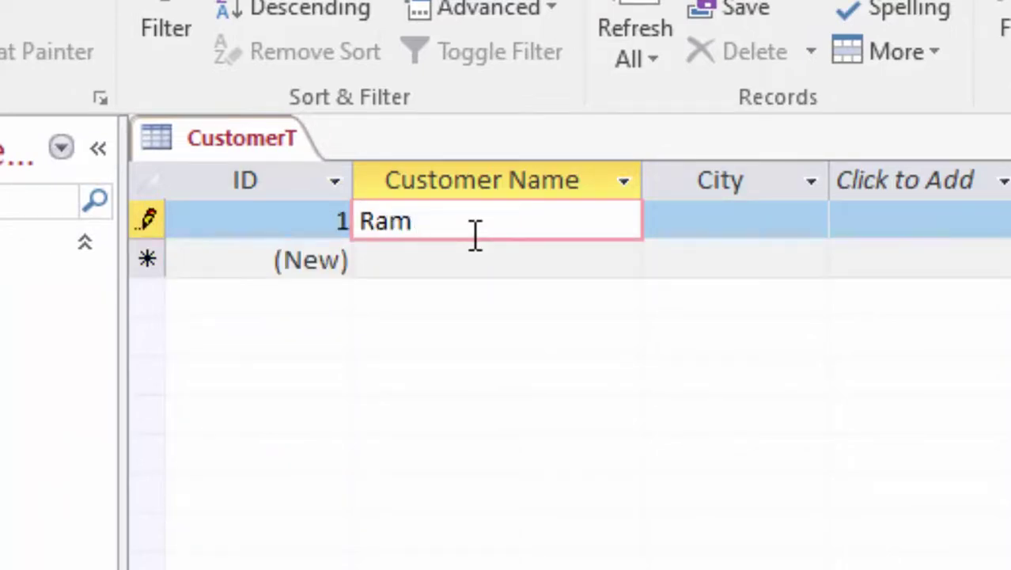
pyautogui.write('KMumar')
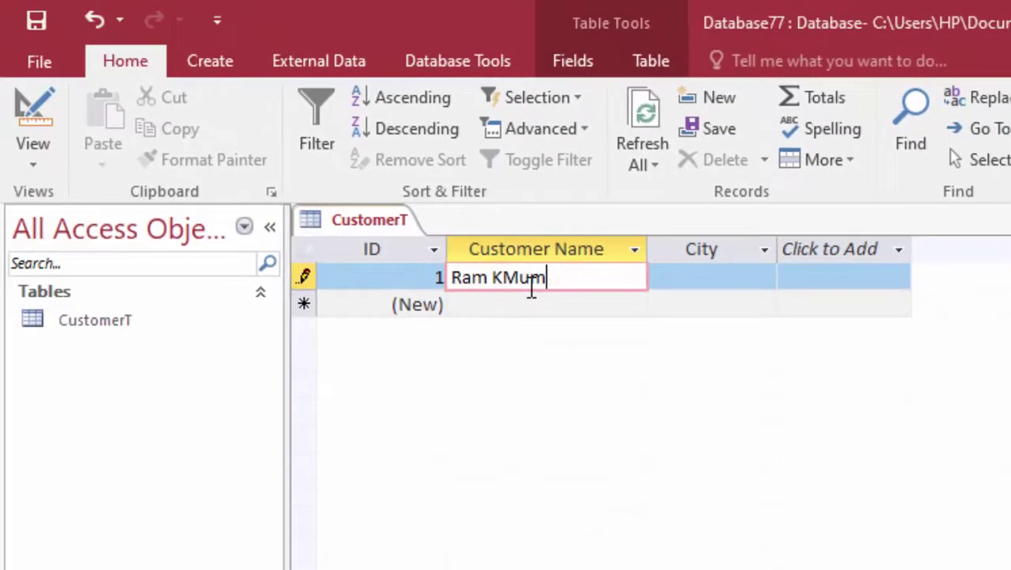
pyautogui.press('BackSpace')
pyautogui.press('BackSpace')
pyautogui.press('BackSpace')
pyautogui.write('umar')
pyautogui.press('Tab')
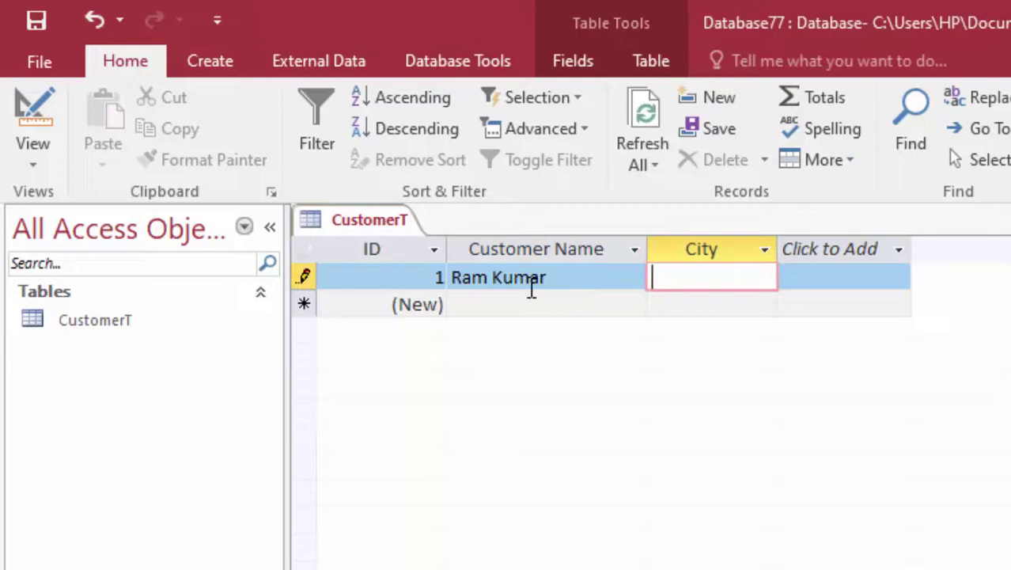
pyautogui.write('Deoria')
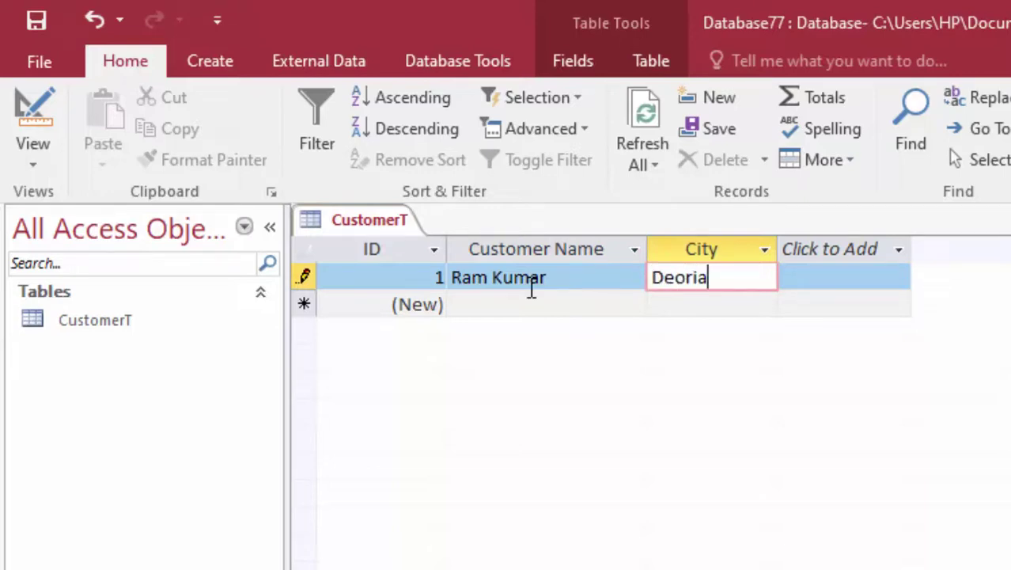
pyautogui.press('Tab')
pyautogui.press('Tab')
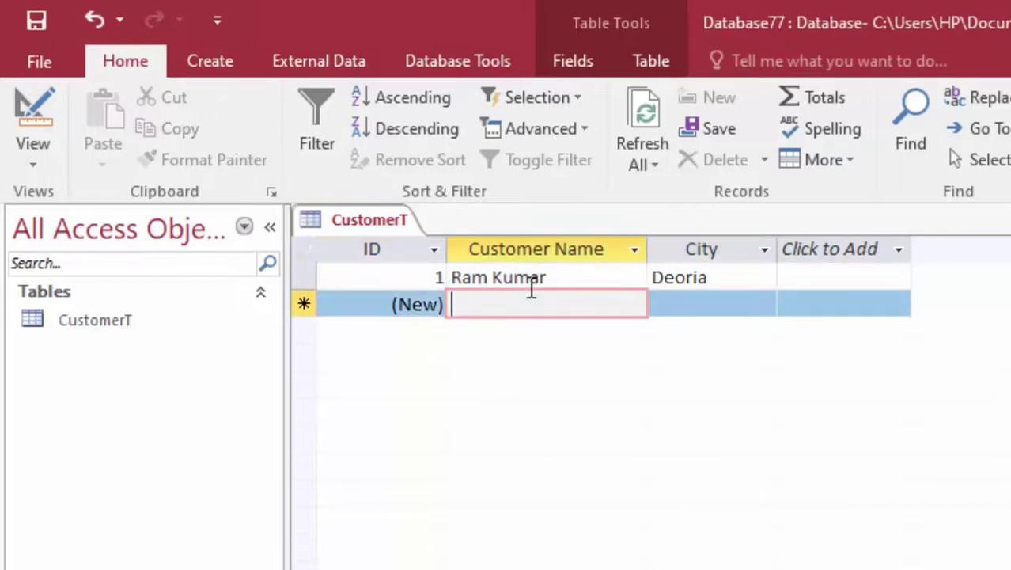
# Step: Enter a second customer, also in Deoria, and close the CustomerT table
pyautogui.write('S')
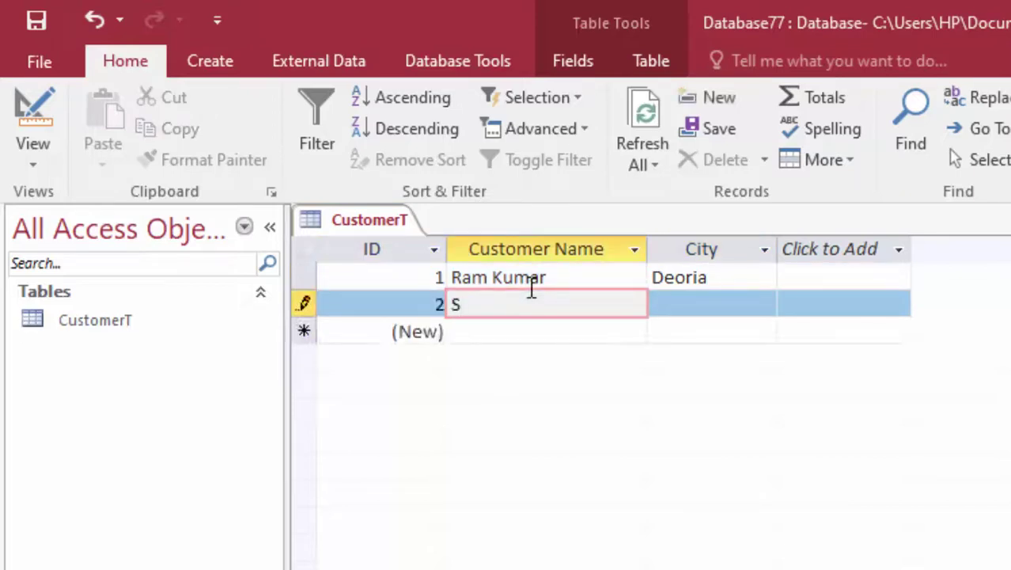
pyautogui.write('uraj')
pyautogui.press('Tab')
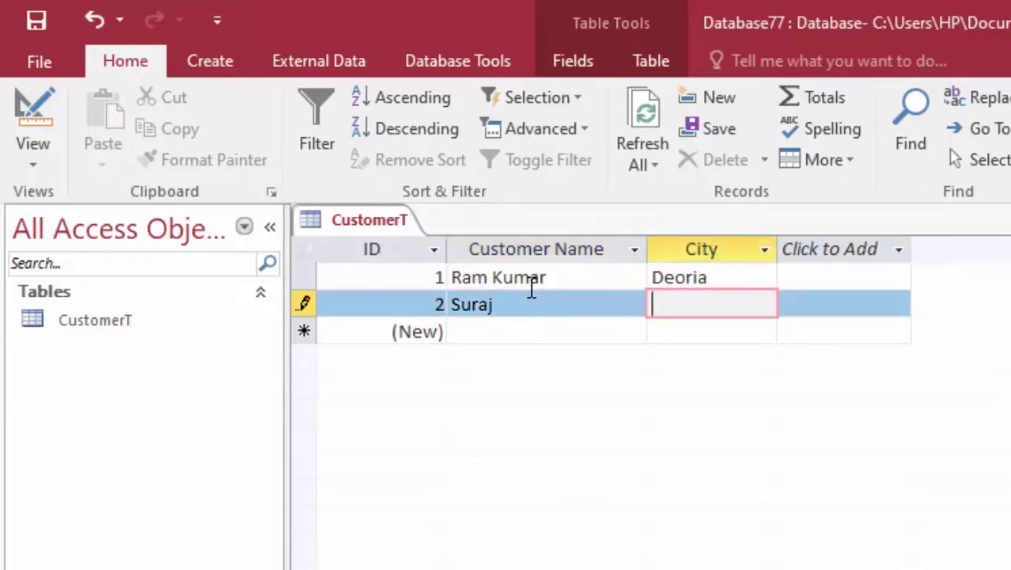
pyautogui.write('Deoria')
pyautogui.press('Tab')
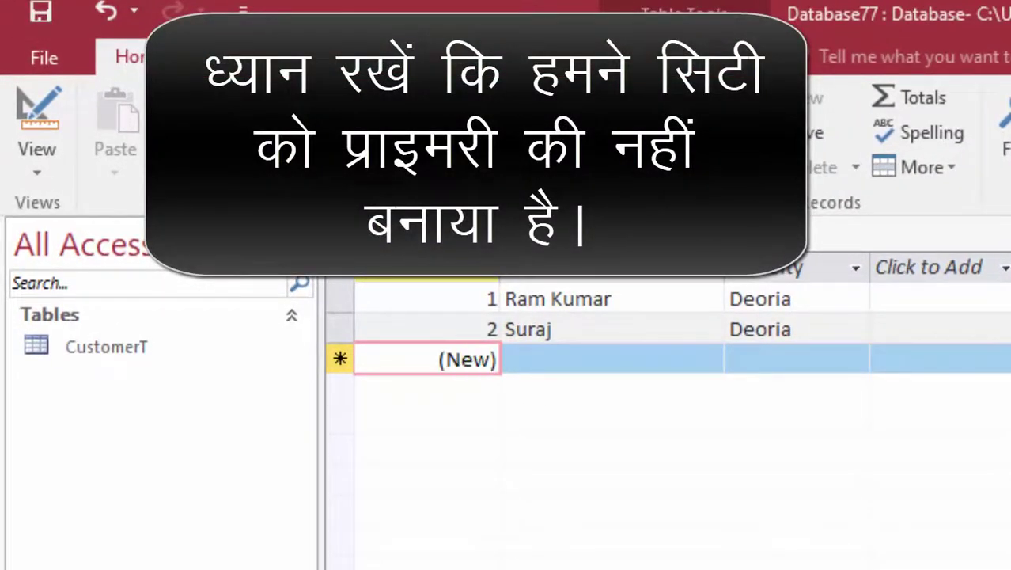
pyautogui.hotkey('ctrl', 'w')
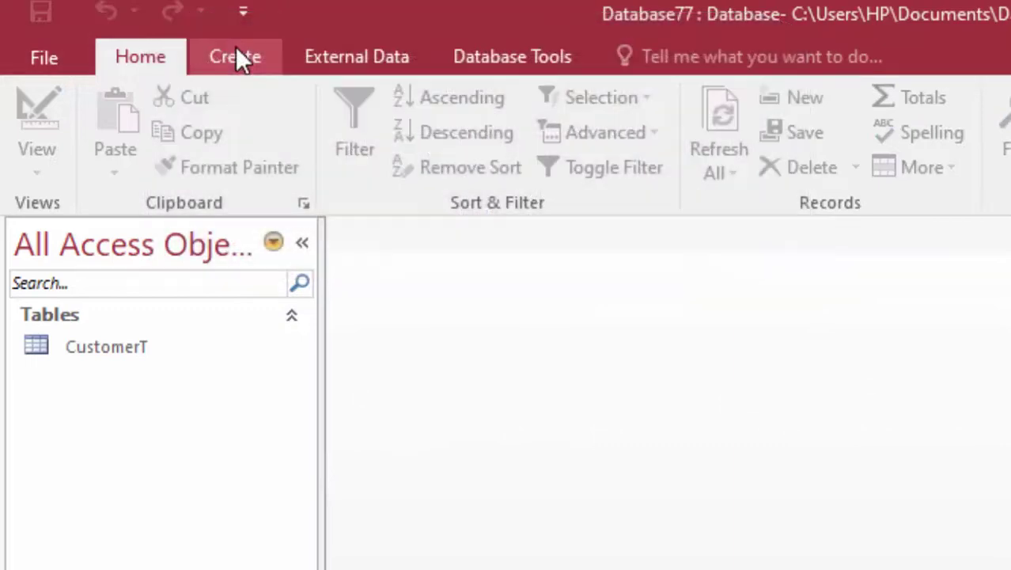
# Step: Create a new table and save it as ProductT, opening it in Design View
pyautogui.click(236, 57)
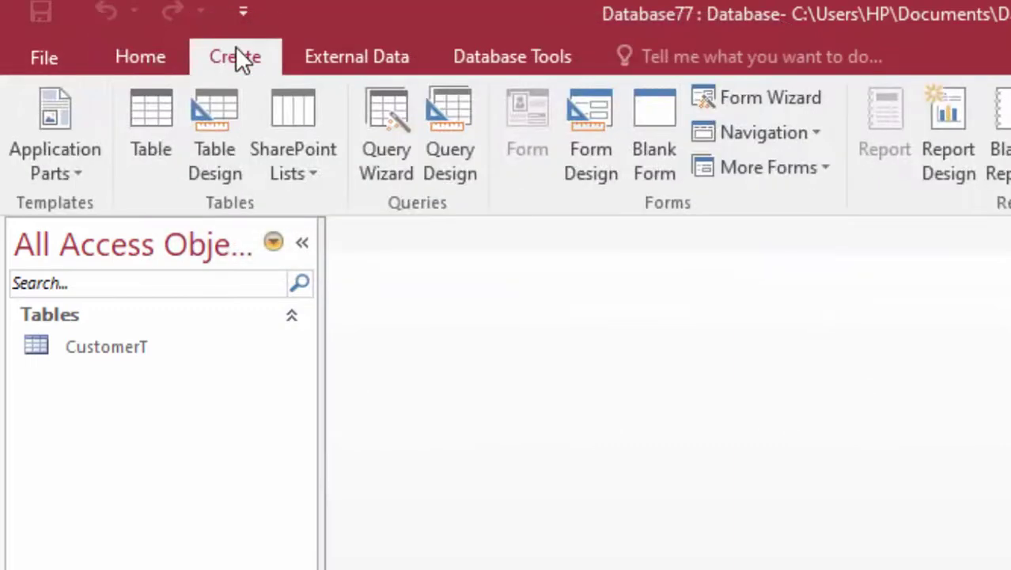
pyautogui.click(144, 109)
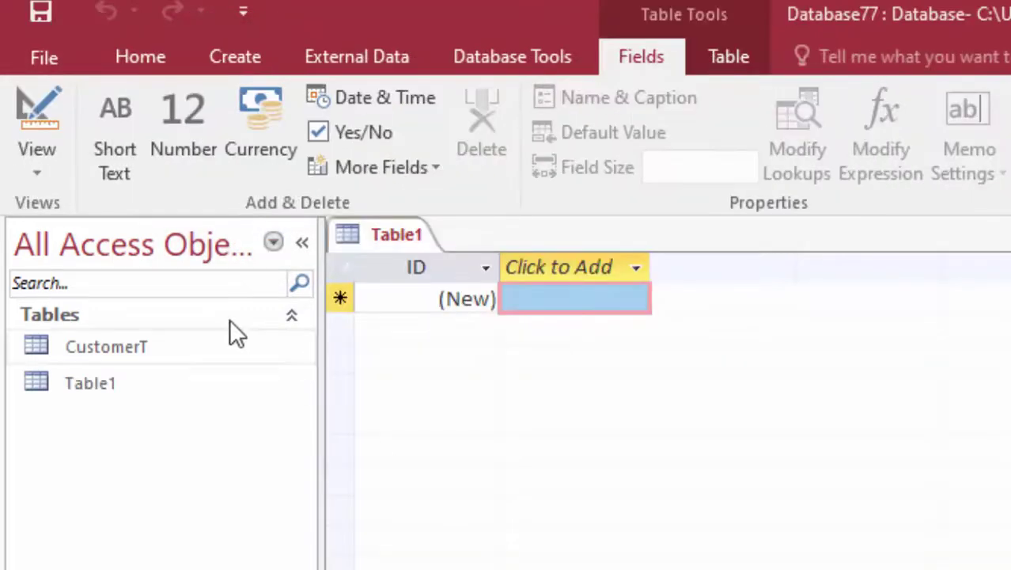
pyautogui.click(35, 103)
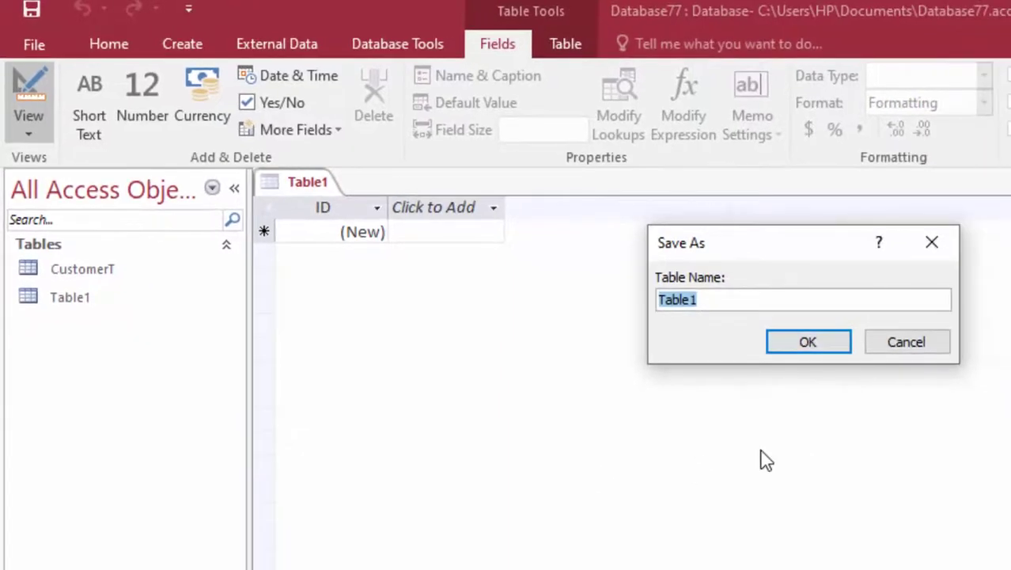
pyautogui.press('BackSpace')
pyautogui.write('Pr')
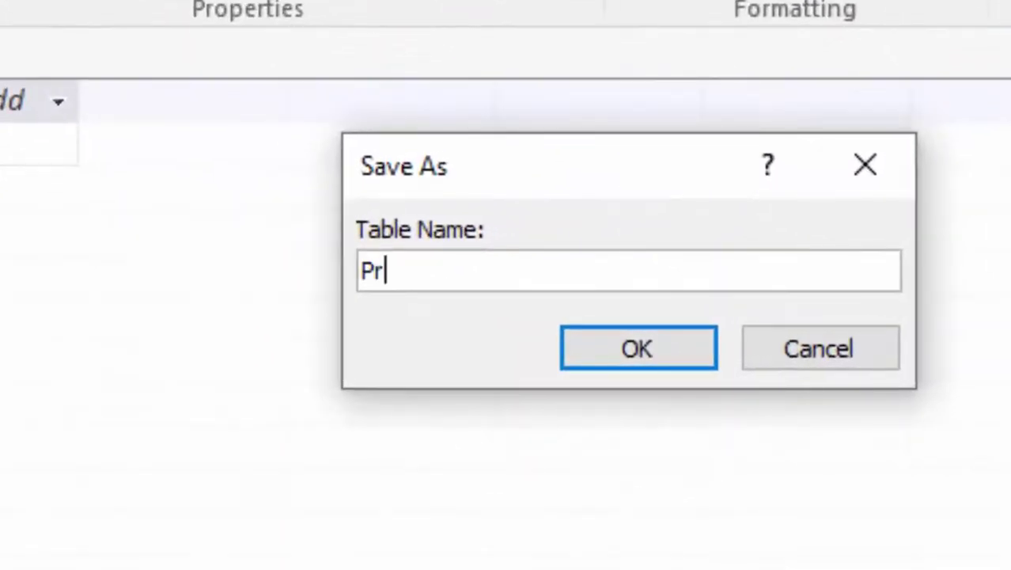
pyautogui.write('odu')
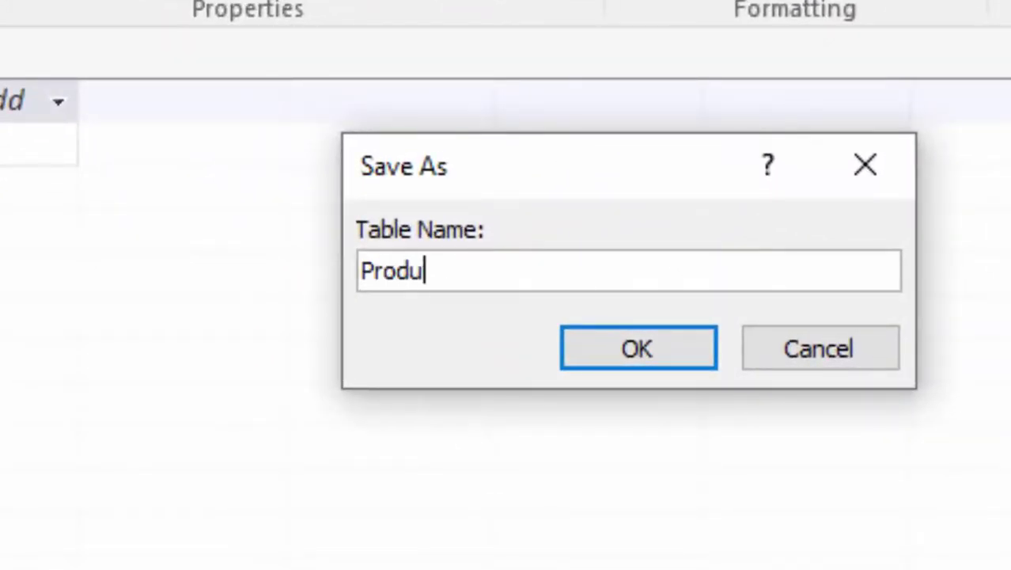
pyautogui.write('ctT')
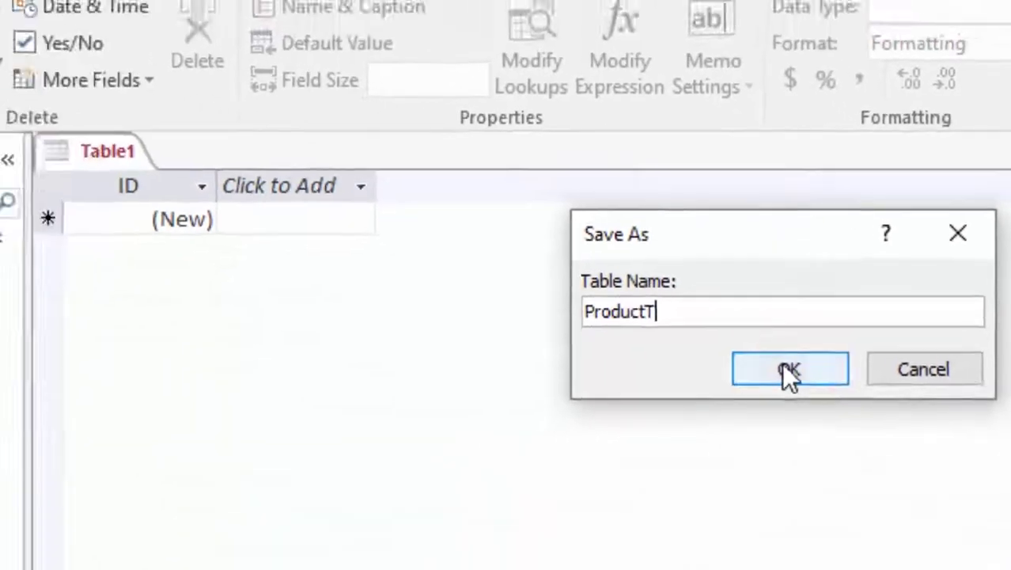
pyautogui.click(638, 348)
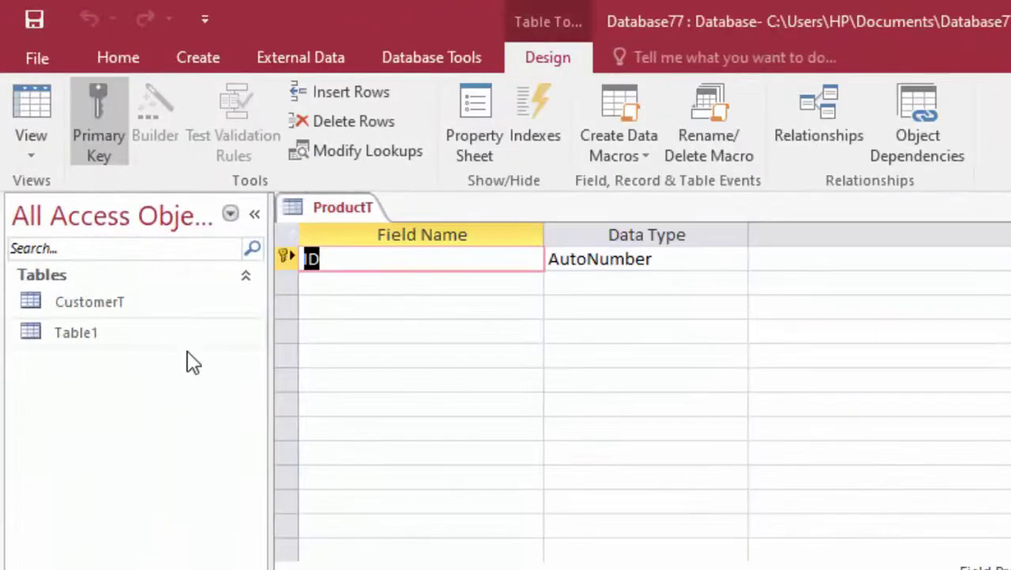
pyautogui.click(344, 267)
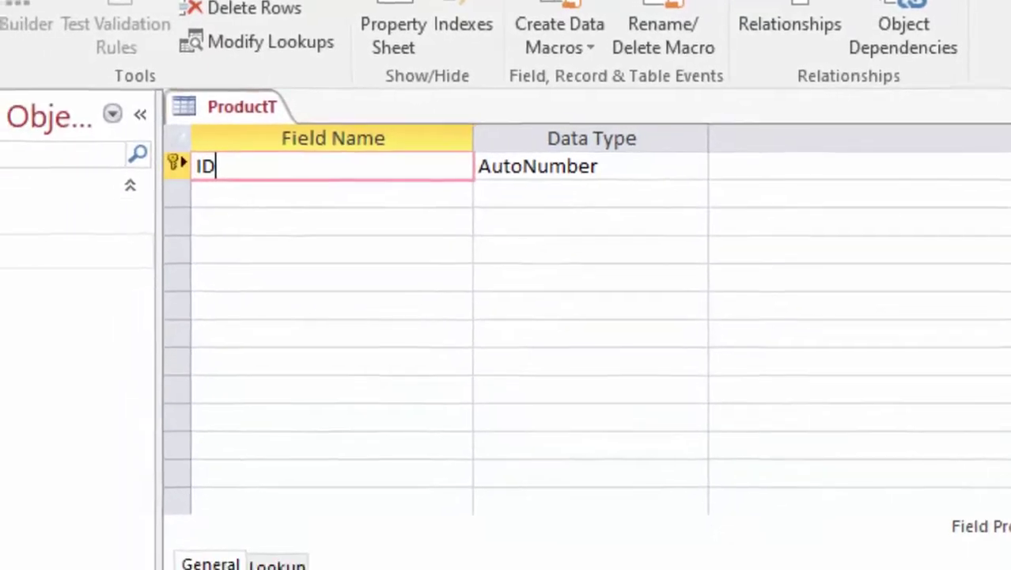
# Step: Rename CustomerT's ID field to Customer ID and save the table
pyautogui.click(43, 200)
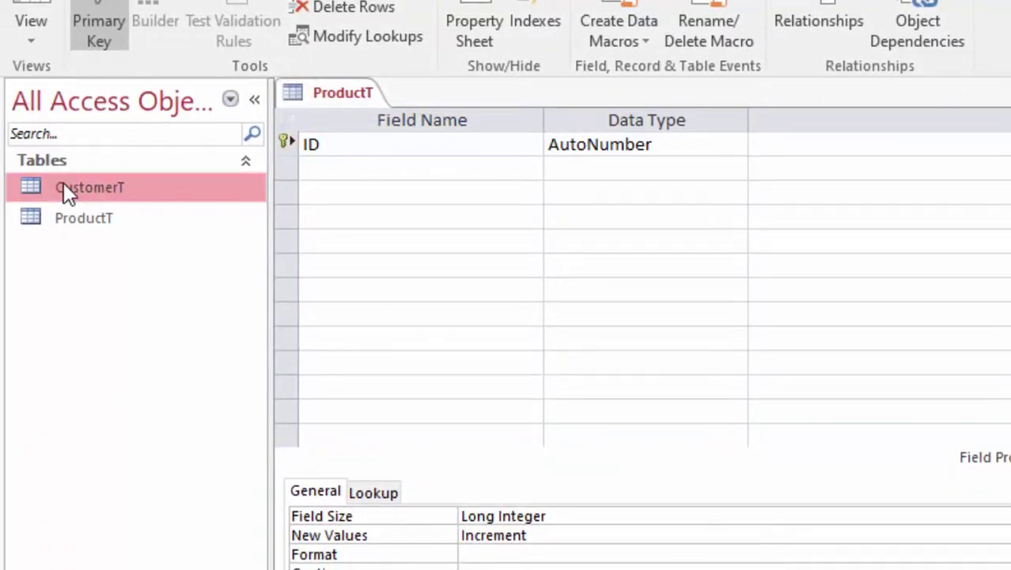
pyautogui.doubleClick(64, 187)
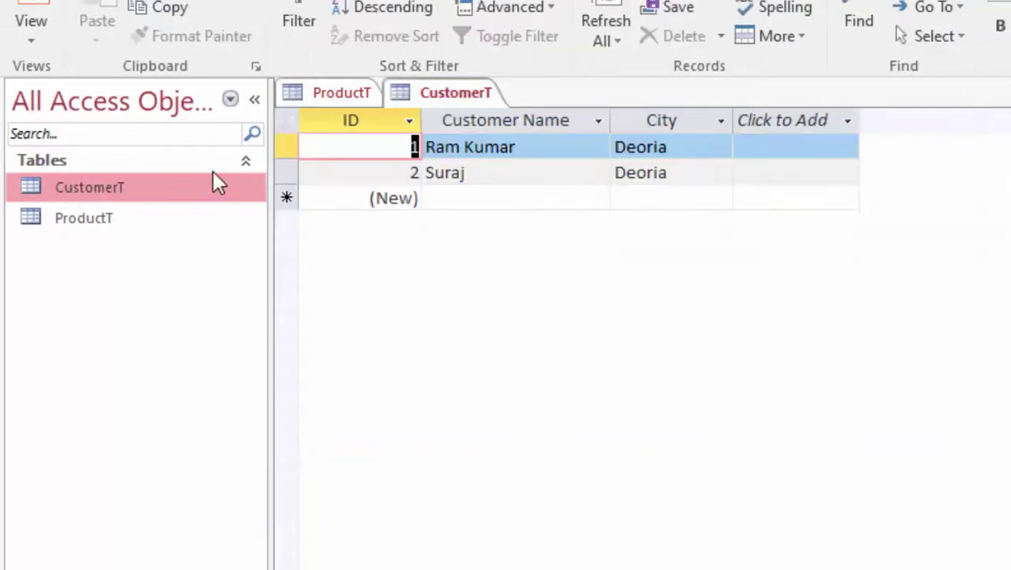
pyautogui.click(13, 34)
pyautogui.click(84, 131)
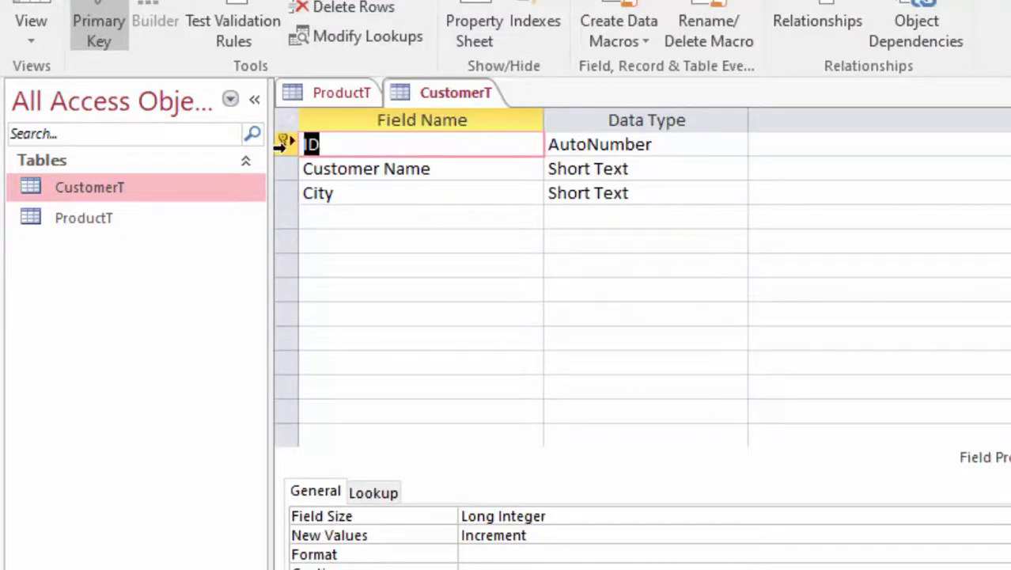
pyautogui.press('BackSpace')
pyautogui.write('Cu')
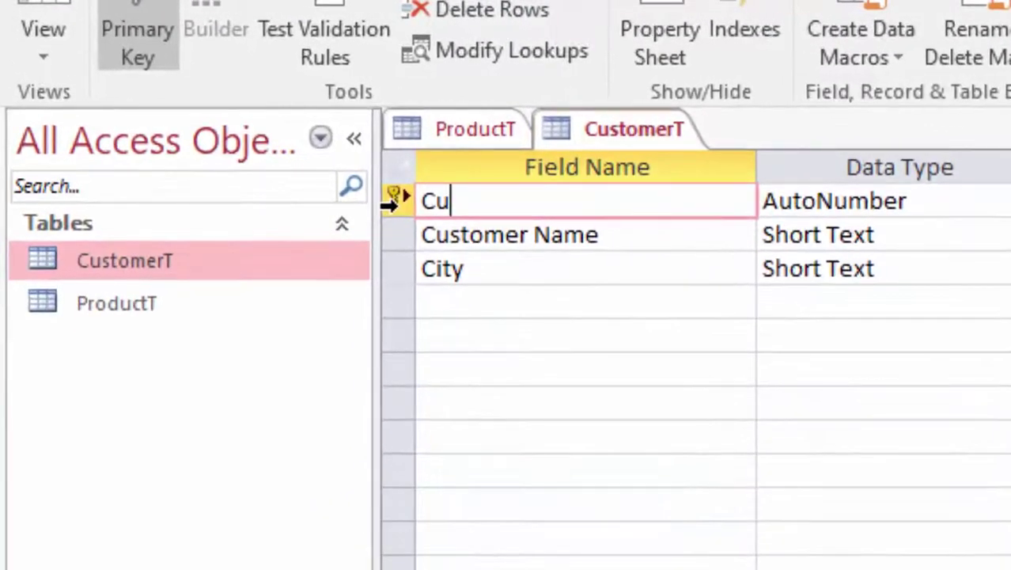
pyautogui.write('stome')
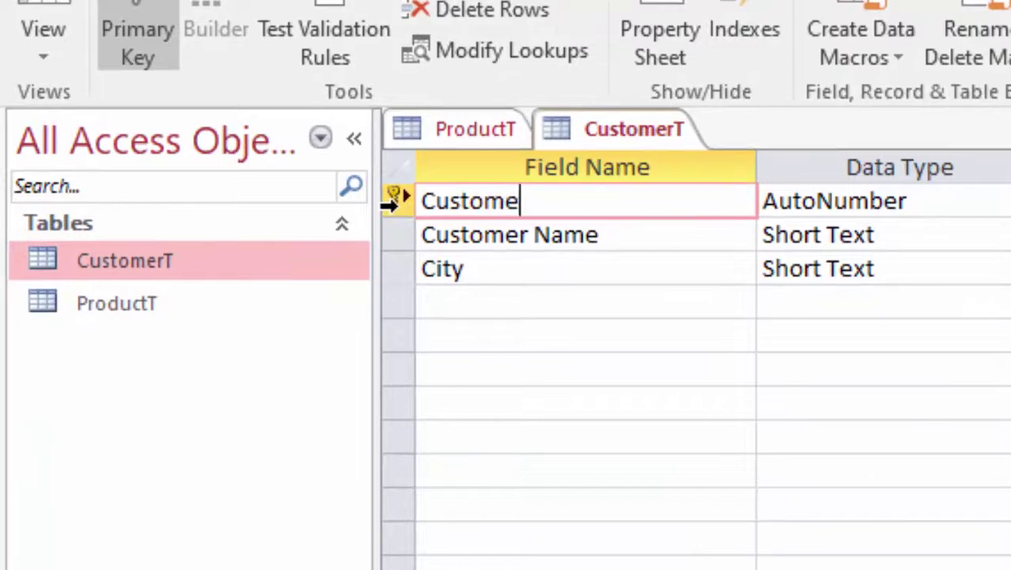
pyautogui.write('r I')
pyautogui.write('D')
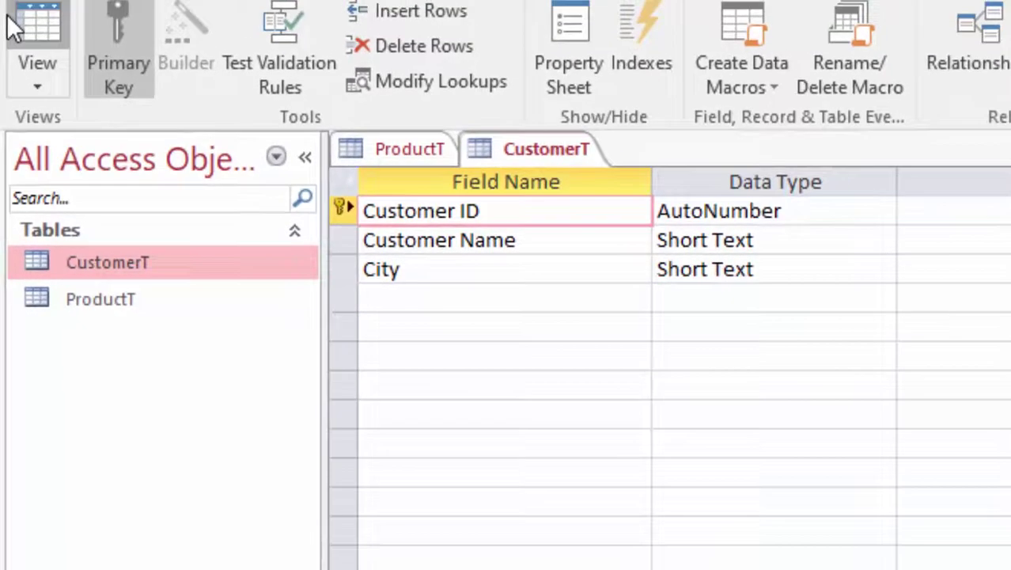
pyautogui.click(11, 27)
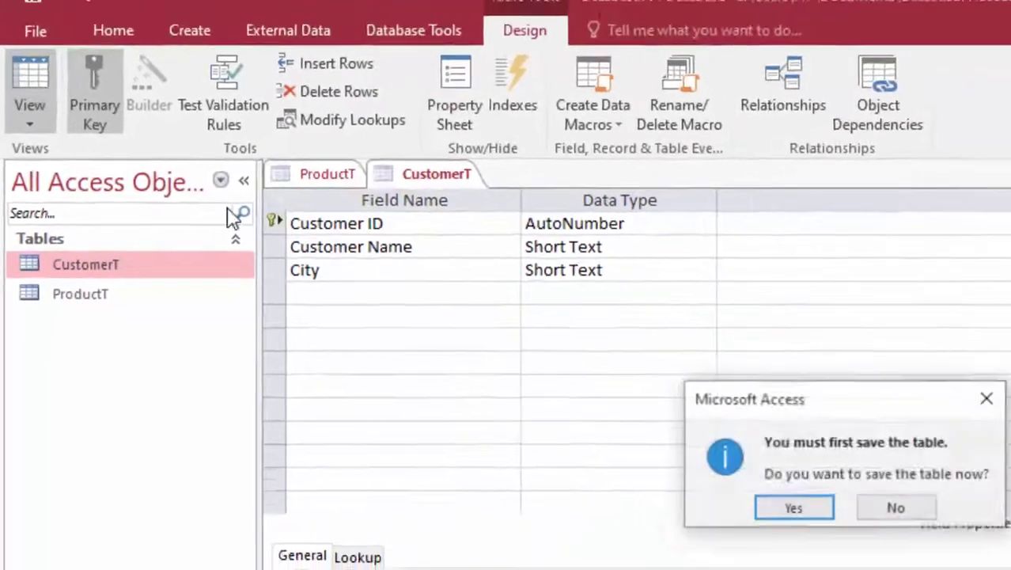
pyautogui.click(754, 497)
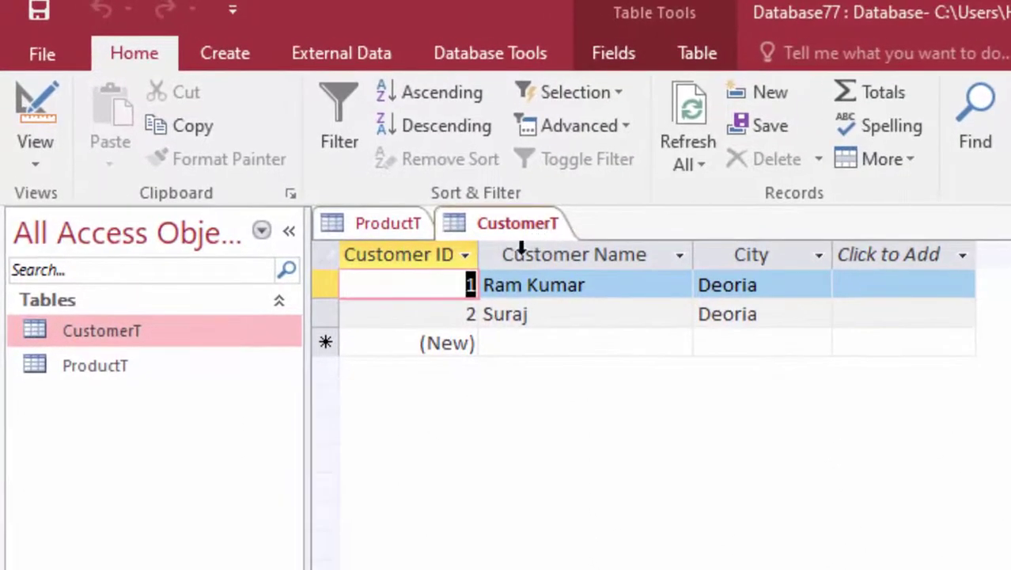
# Step: Reopen ProductT in Design View from its right-click menu
pyautogui.click(133, 360)
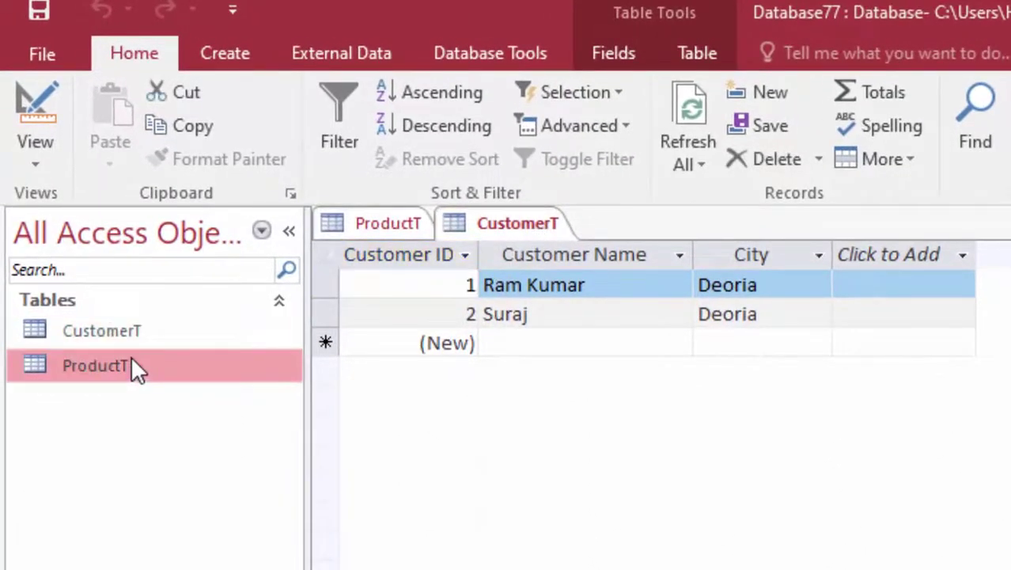
pyautogui.rightClick(130, 355)
pyautogui.click(163, 409)
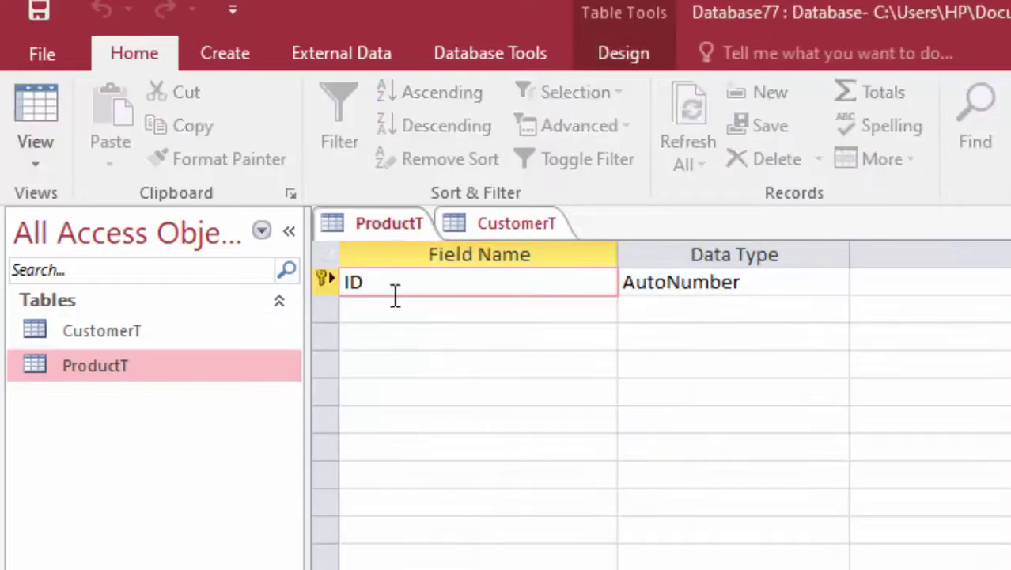
# Step: Add a Cuustomer ID field with the Number data type
pyautogui.click(491, 308)
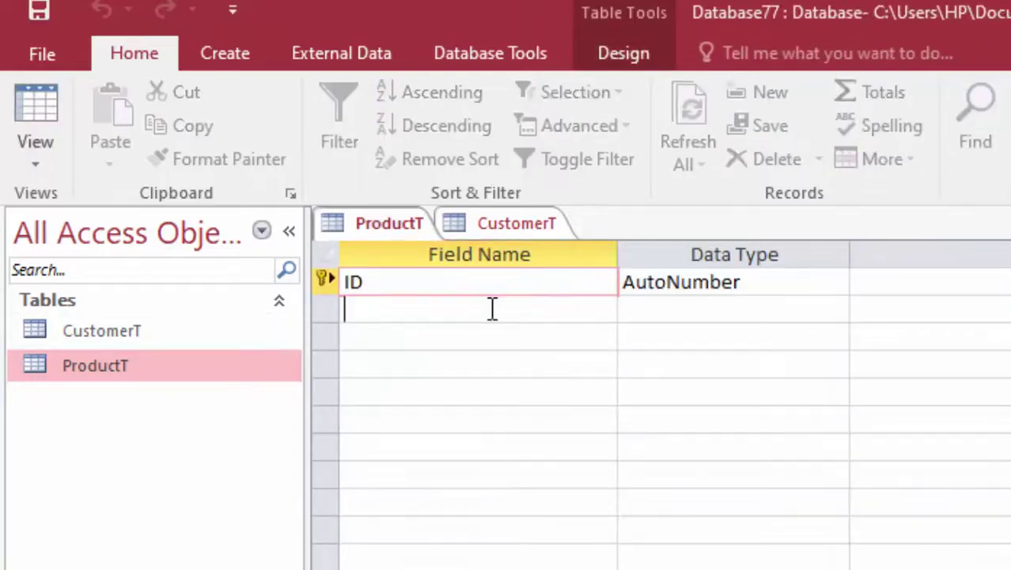
pyautogui.write('C')
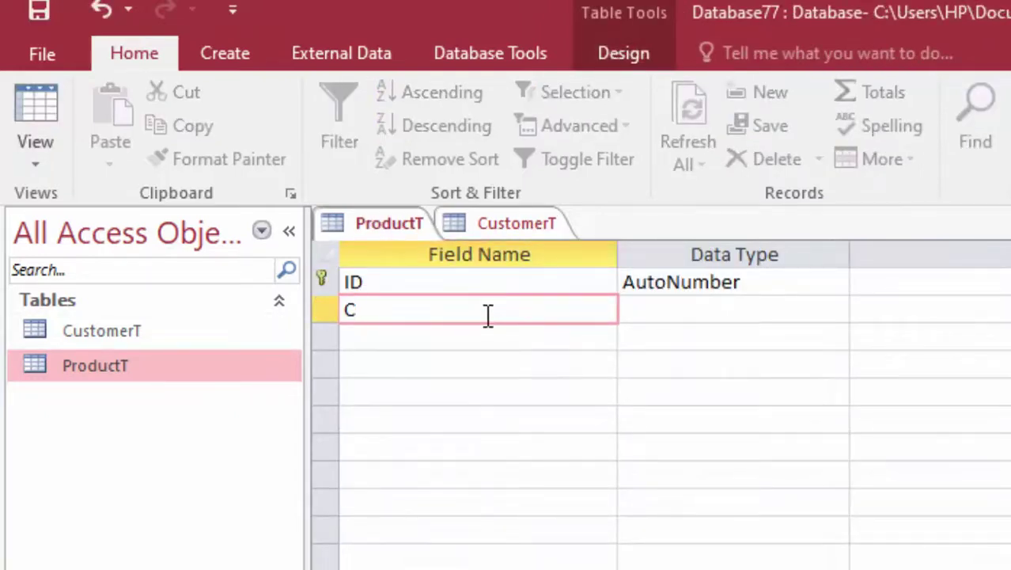
pyautogui.write('uusto')
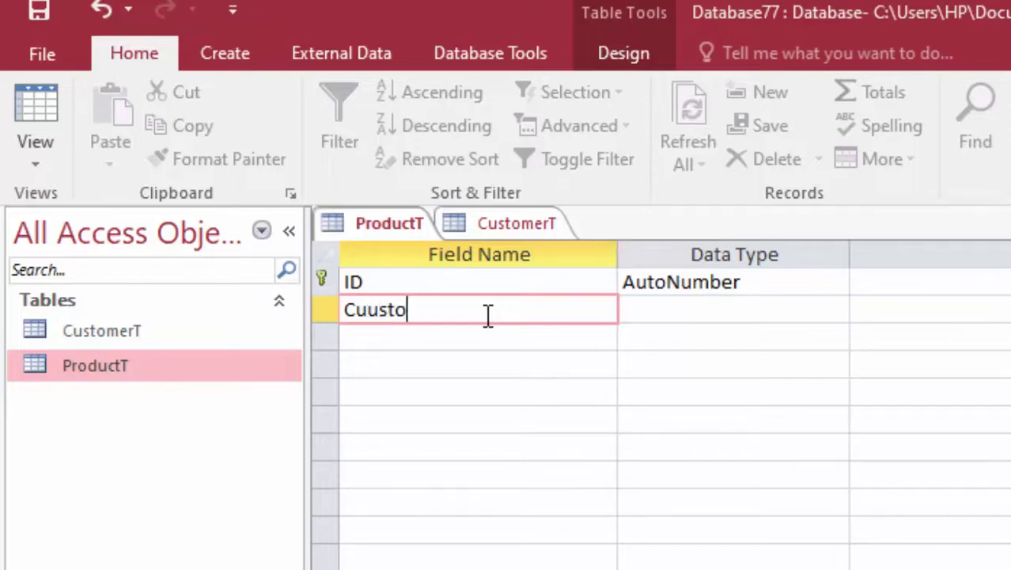
pyautogui.write('mer I')
pyautogui.write('D')
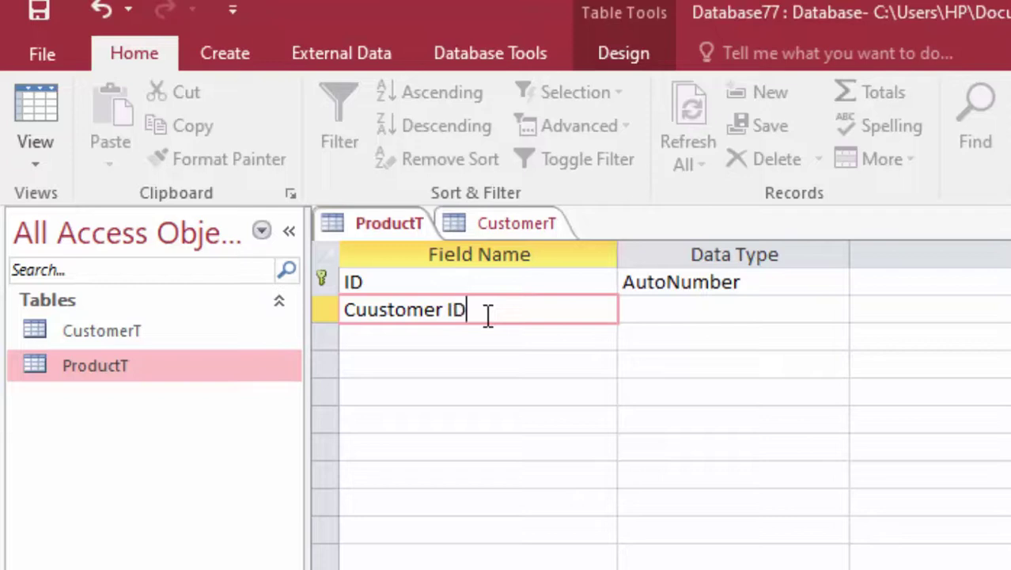
pyautogui.press('Tab')
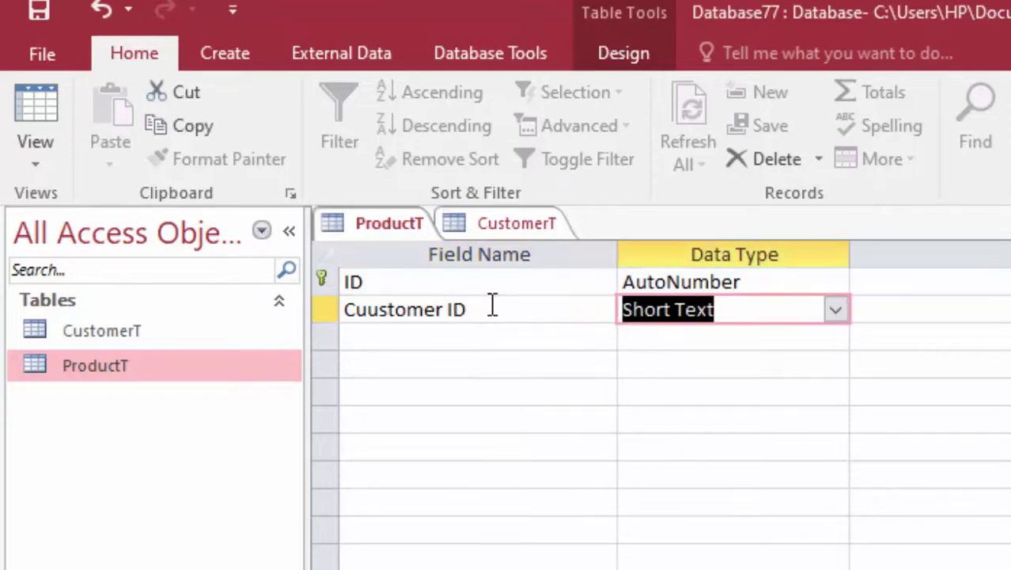
pyautogui.click(835, 310)
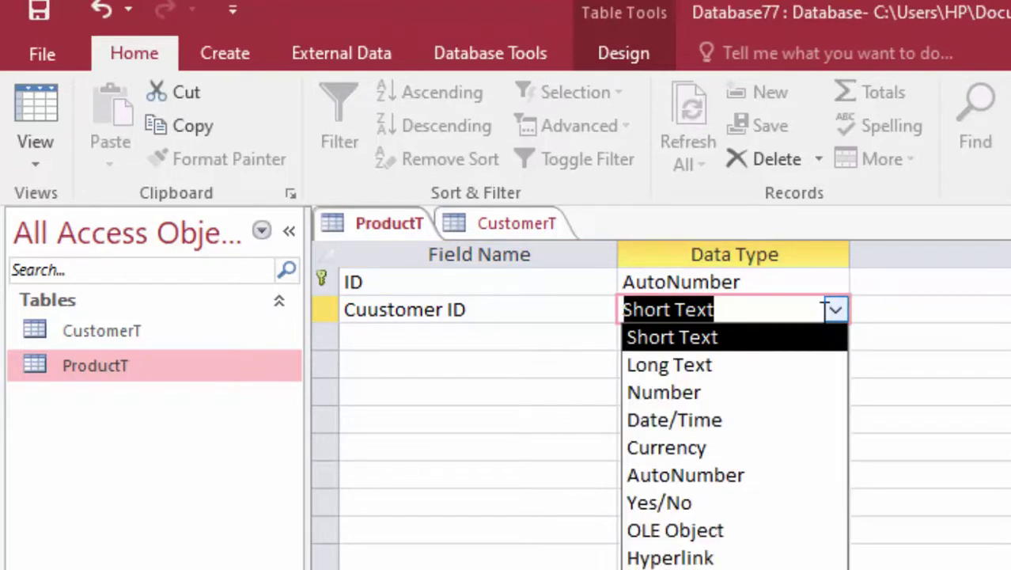
pyautogui.click(748, 392)
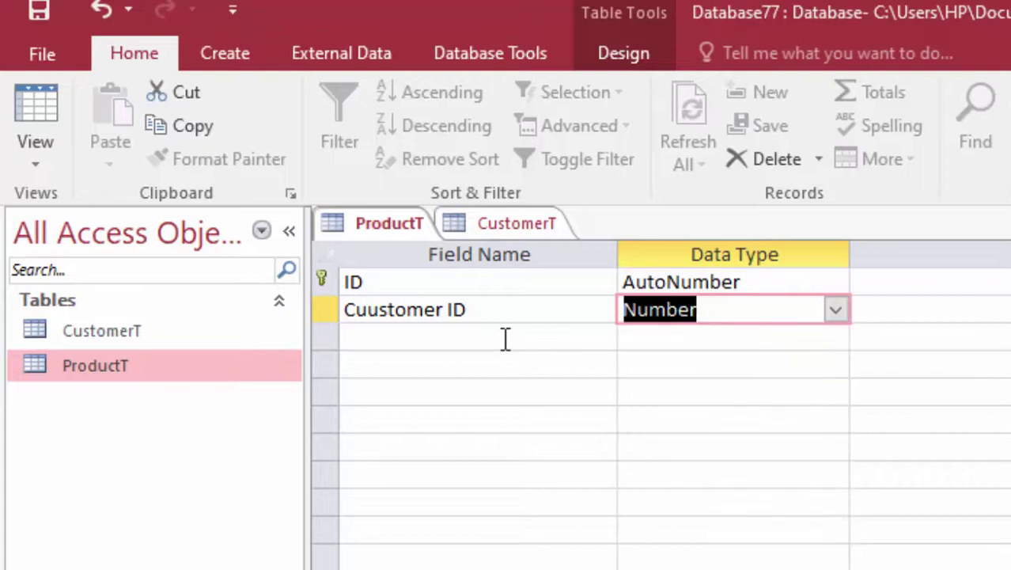
# Step: Add a Name of Product field with the Short Text data type
pyautogui.click(433, 336)
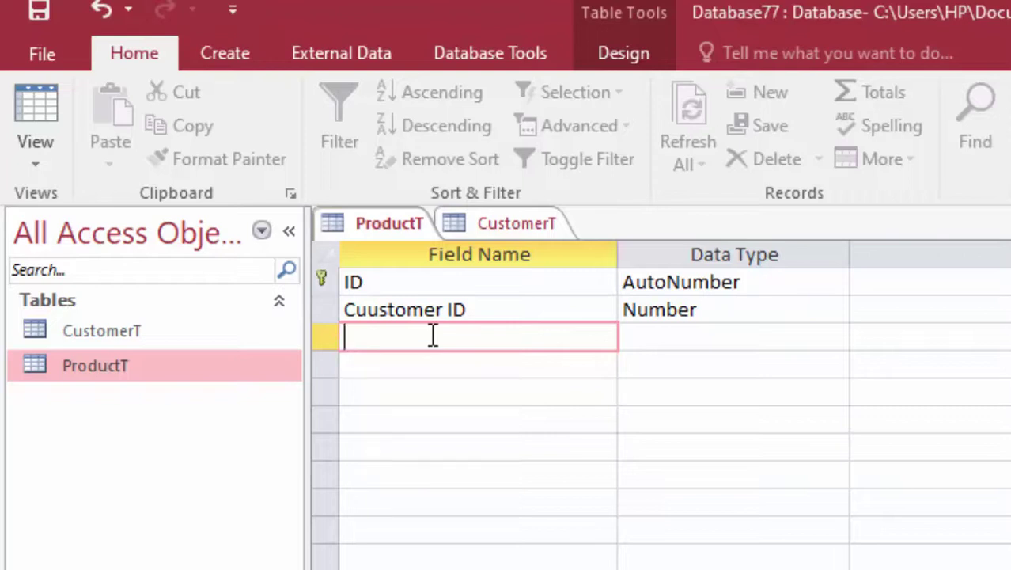
pyautogui.write('N')
pyautogui.write('ame o')
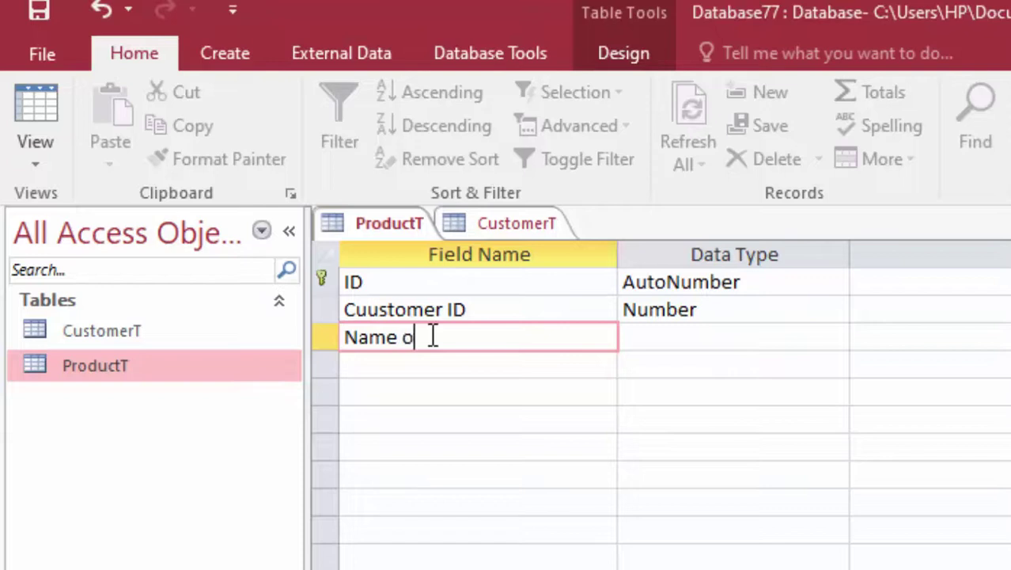
pyautogui.write('f Pr')
pyautogui.write('oduct')
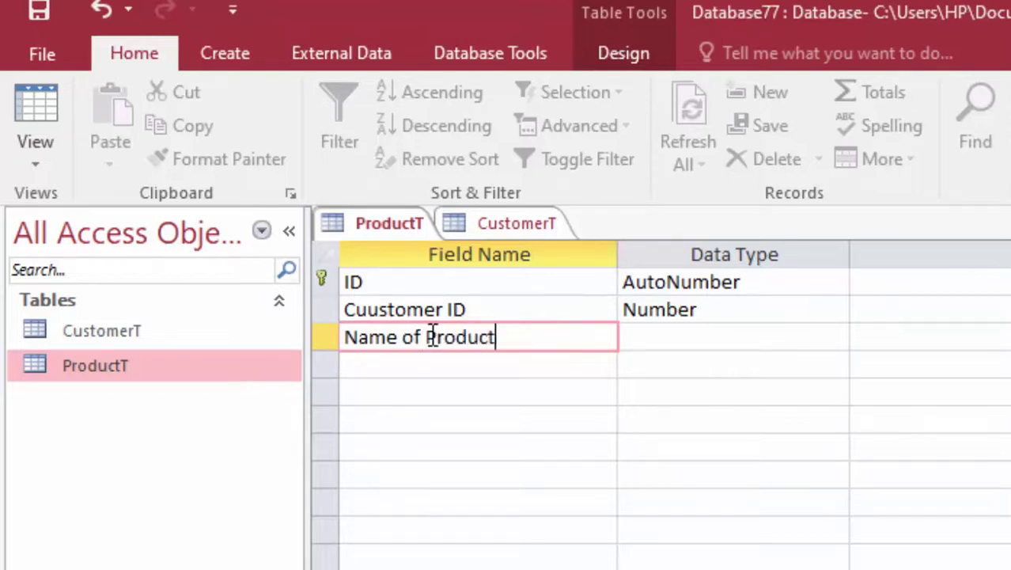
pyautogui.press('Tab')
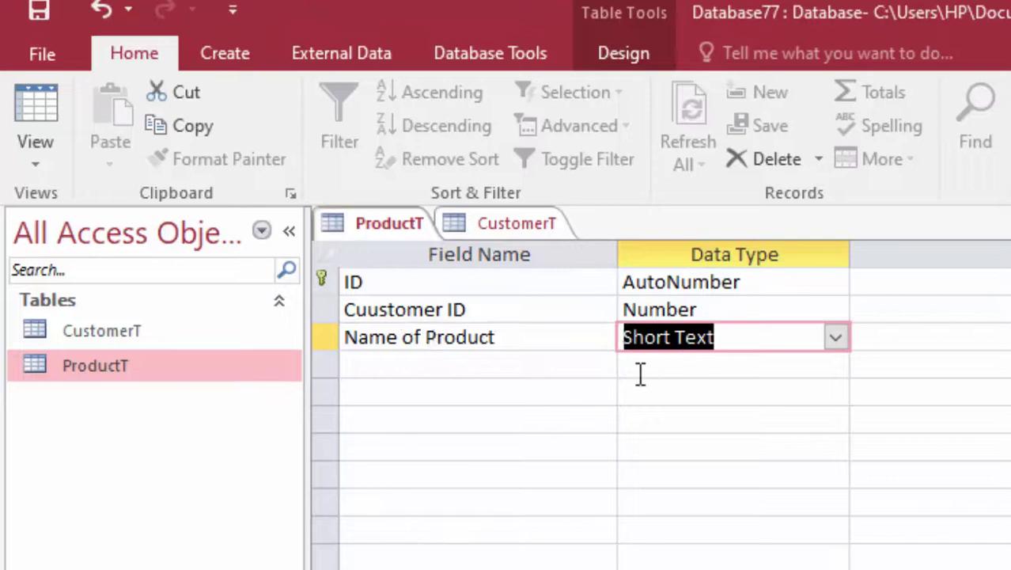
# Step: Add a Price field with the Currency data type
pyautogui.click(421, 360)
pyautogui.write('P')
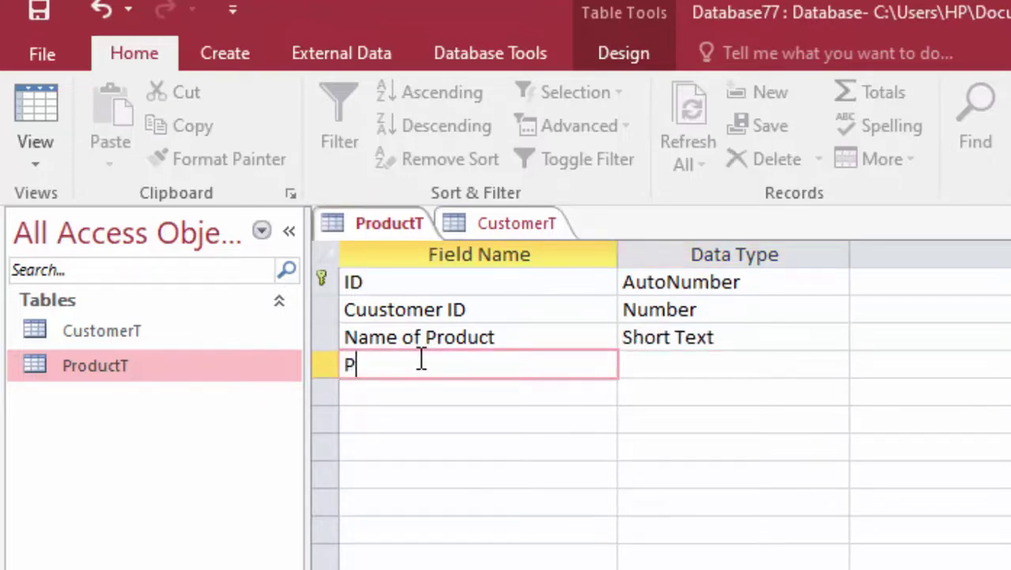
pyautogui.write('rice')
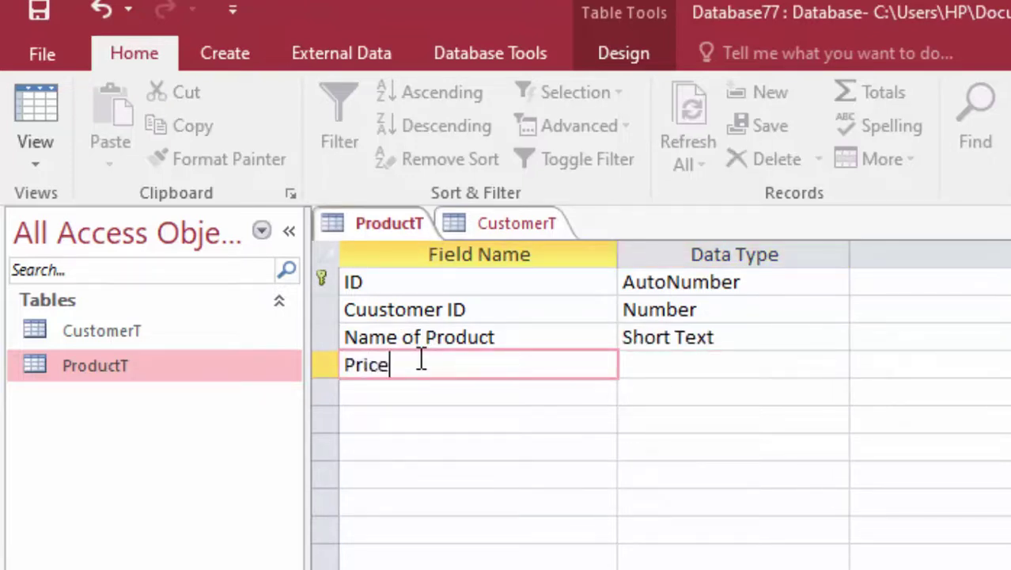
pyautogui.click(718, 363)
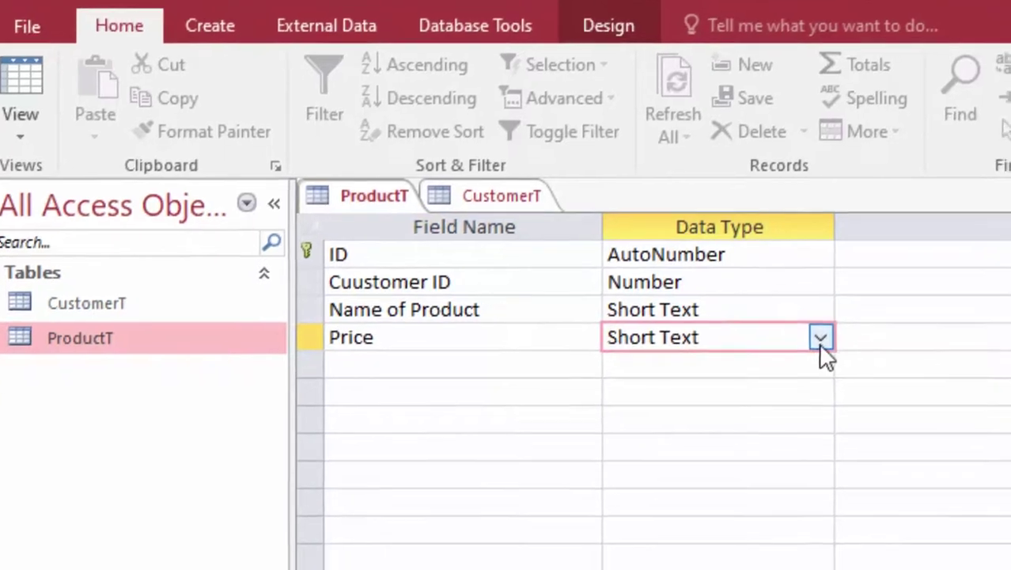
pyautogui.click(820, 339)
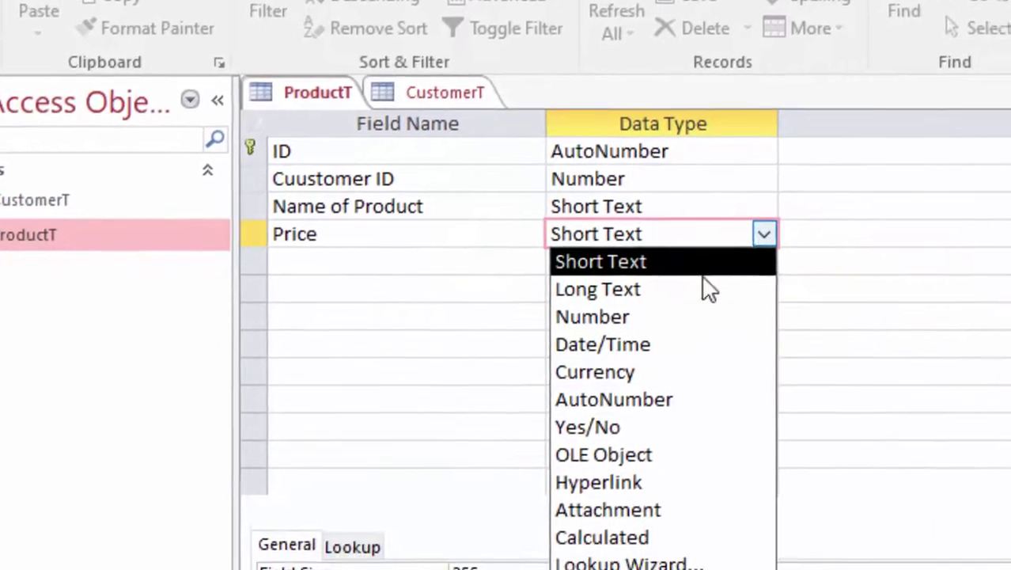
pyautogui.click(588, 297)
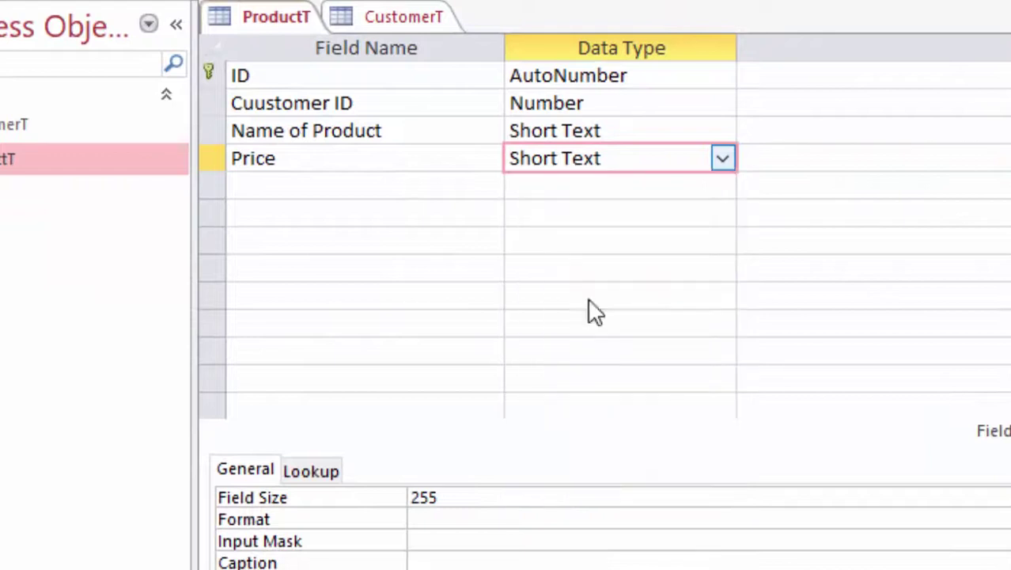
pyautogui.click(274, 188)
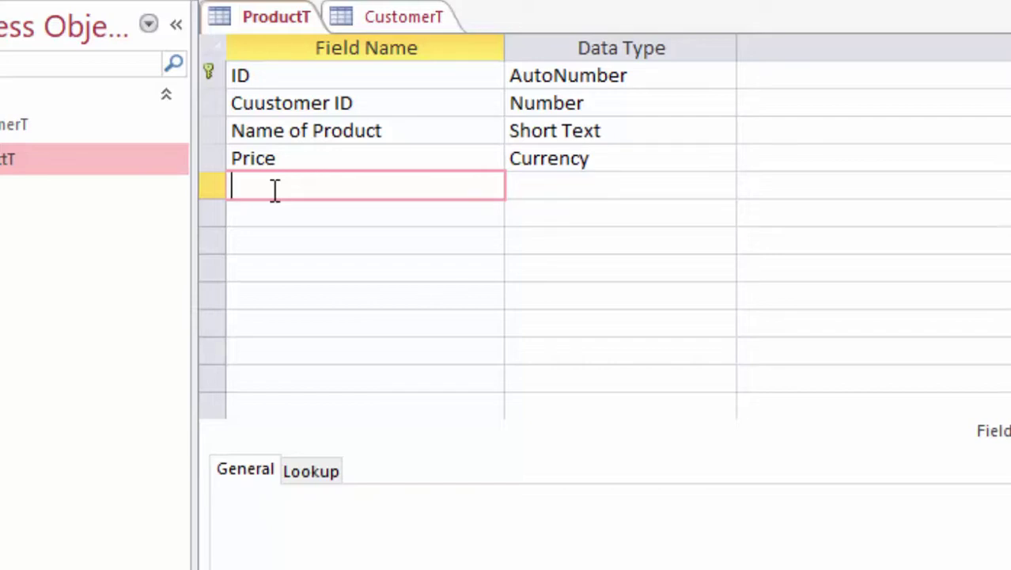
# Step: Add a Unit field of type Number with field size Double
pyautogui.write('Un')
pyautogui.write('it')
pyautogui.press('Tab')
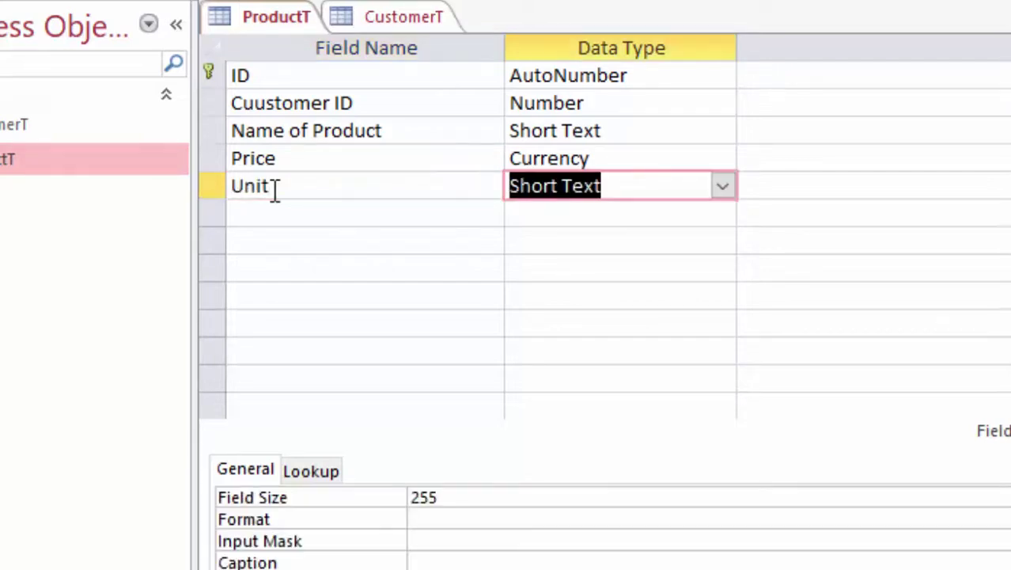
pyautogui.click(715, 186)
pyautogui.click(629, 265)
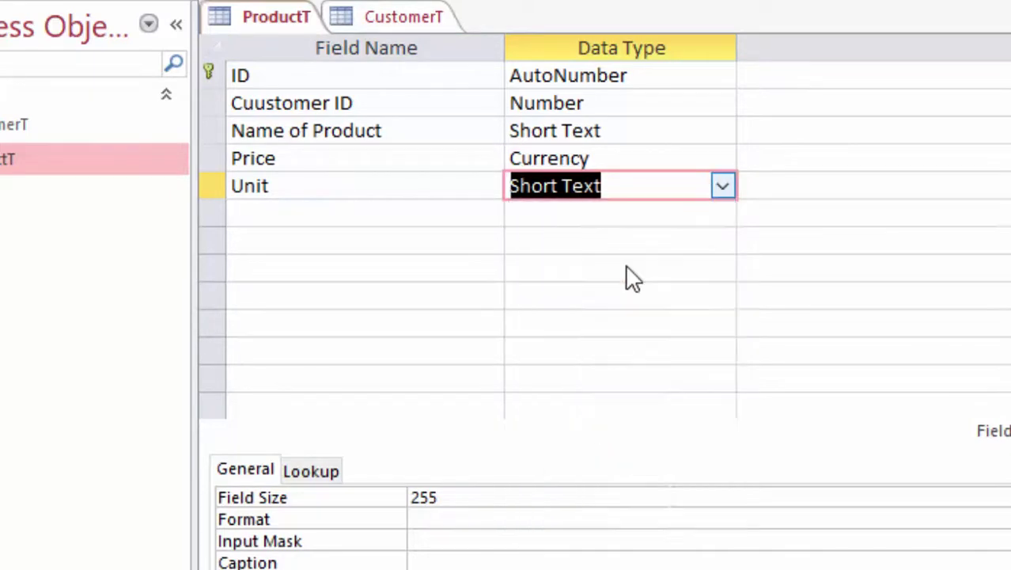
pyautogui.click(558, 497)
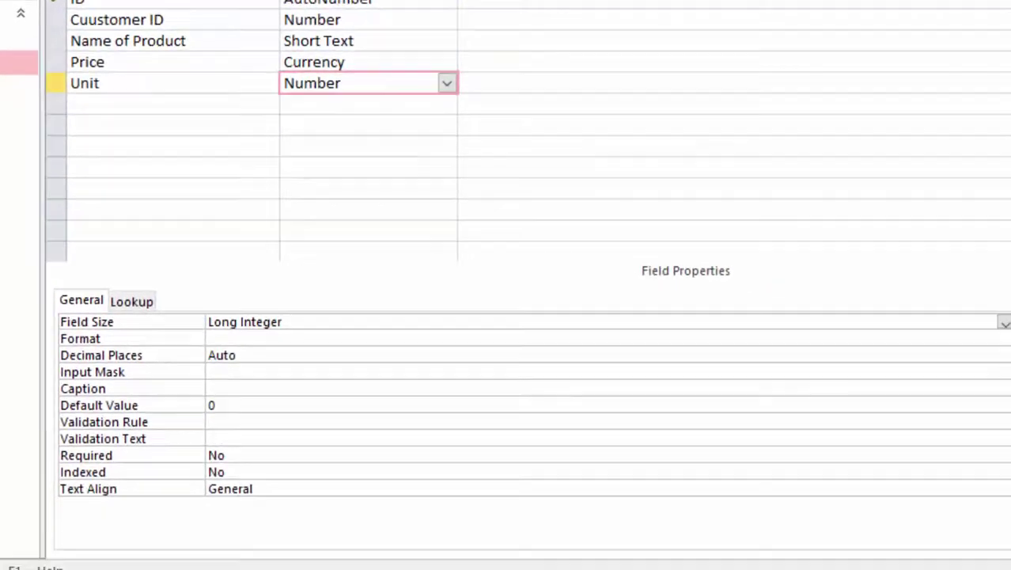
pyautogui.click(982, 317)
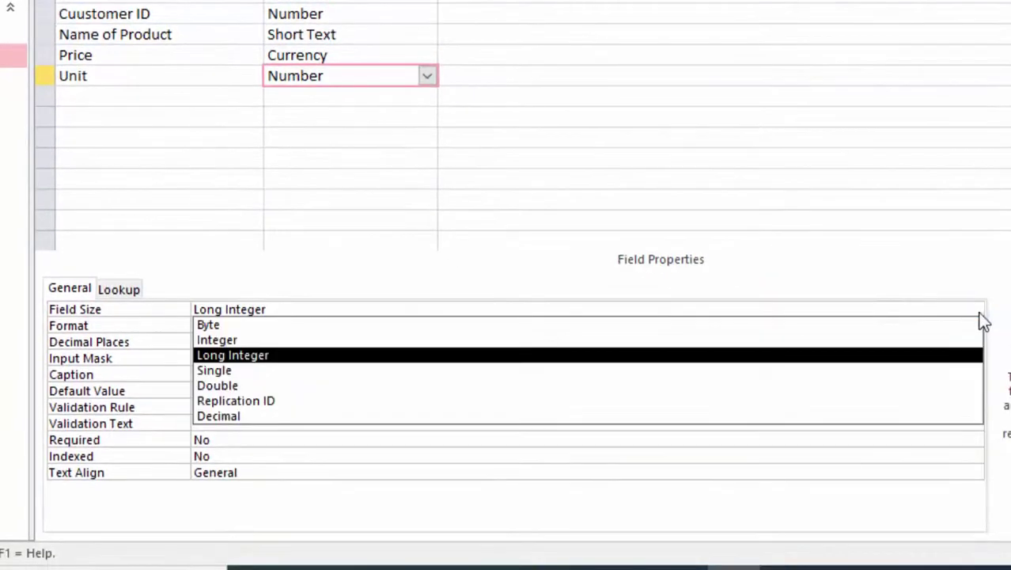
pyautogui.click(757, 375)
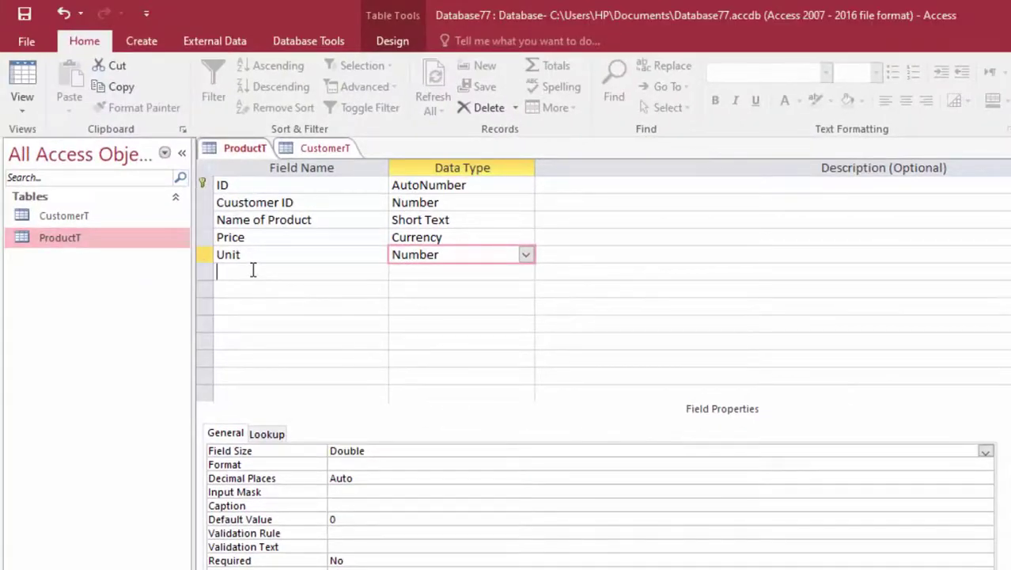
pyautogui.click(254, 272)
# Step: Name the new field Total and make it Calculated with expression [Price]*[Unit]
pyautogui.write('T')
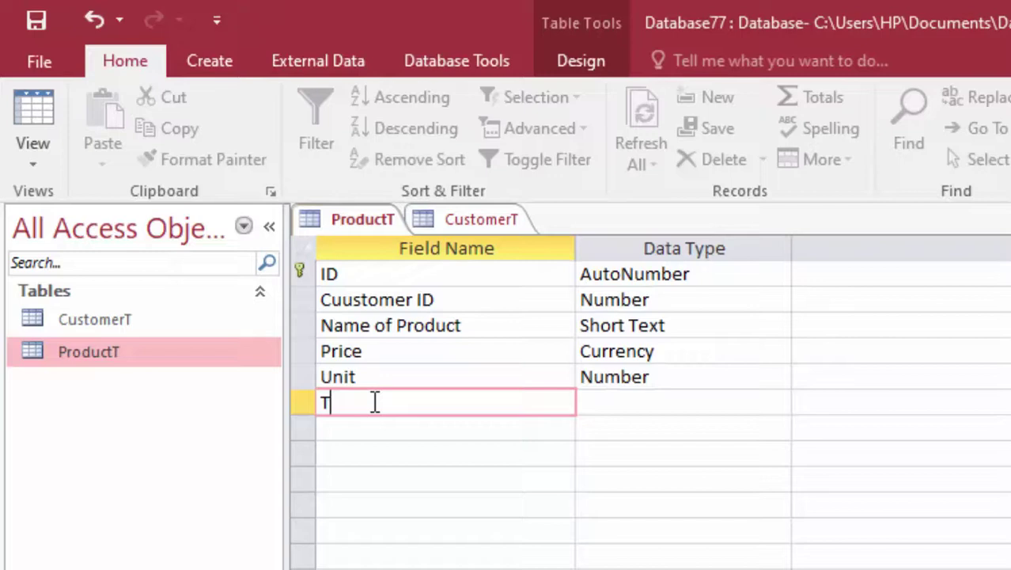
pyautogui.write('o')
pyautogui.write('tal')
pyautogui.click(725, 398)
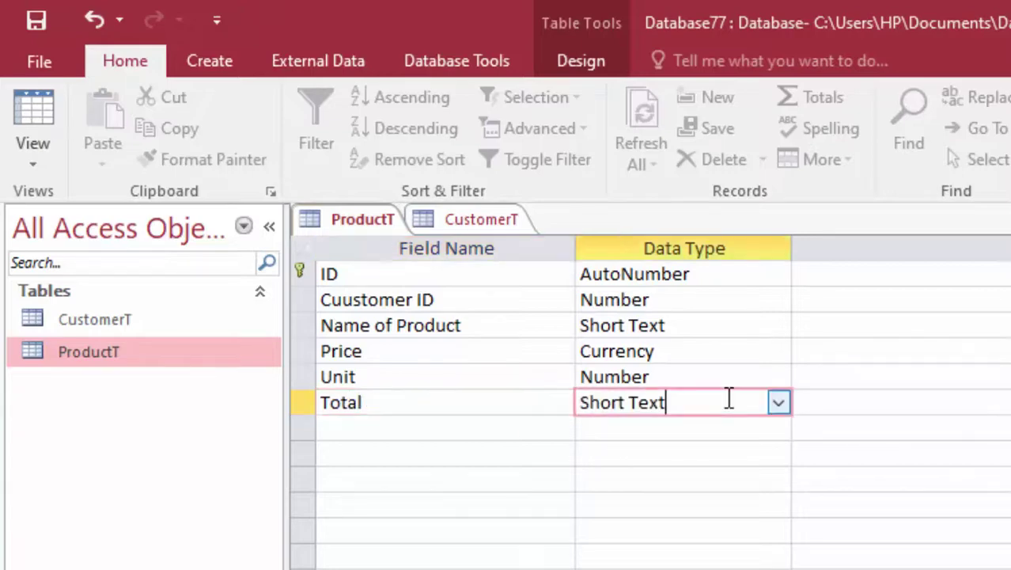
pyautogui.click(779, 407)
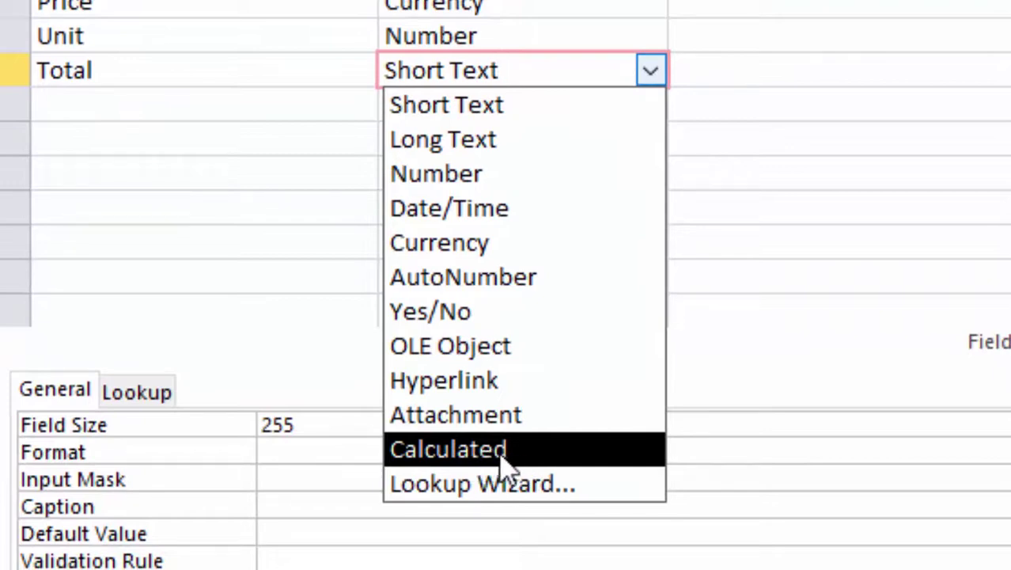
pyautogui.press('Up')
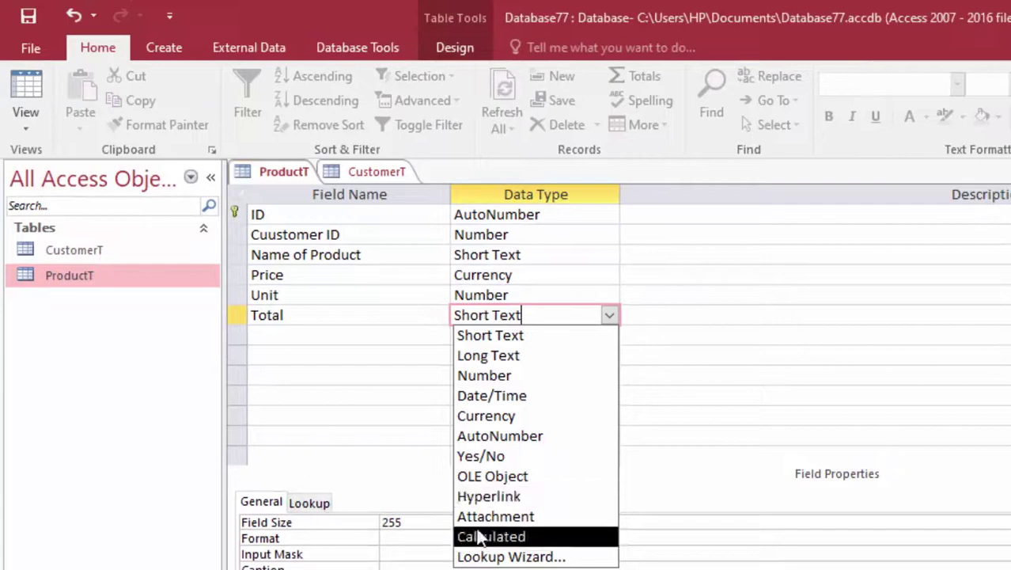
pyautogui.click(475, 537)
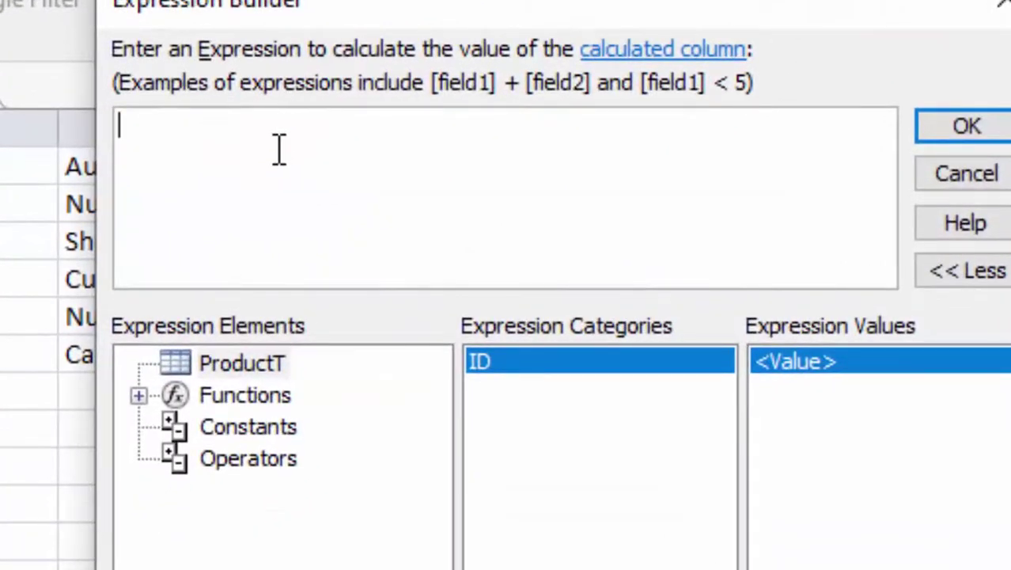
pyautogui.write('[')
pyautogui.write('P')
pyautogui.write('rice')
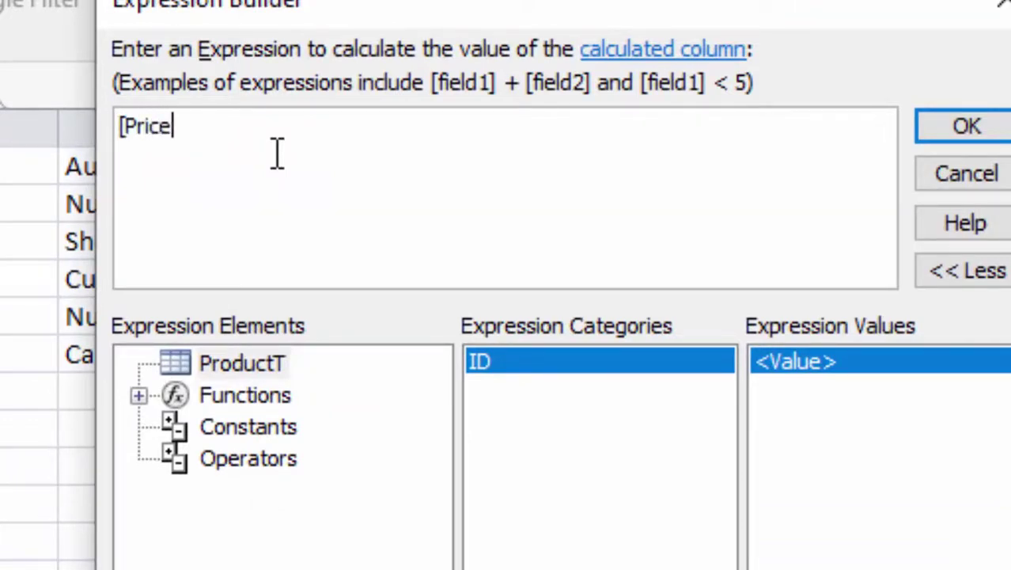
pyautogui.write('] *')
pyautogui.write('[U')
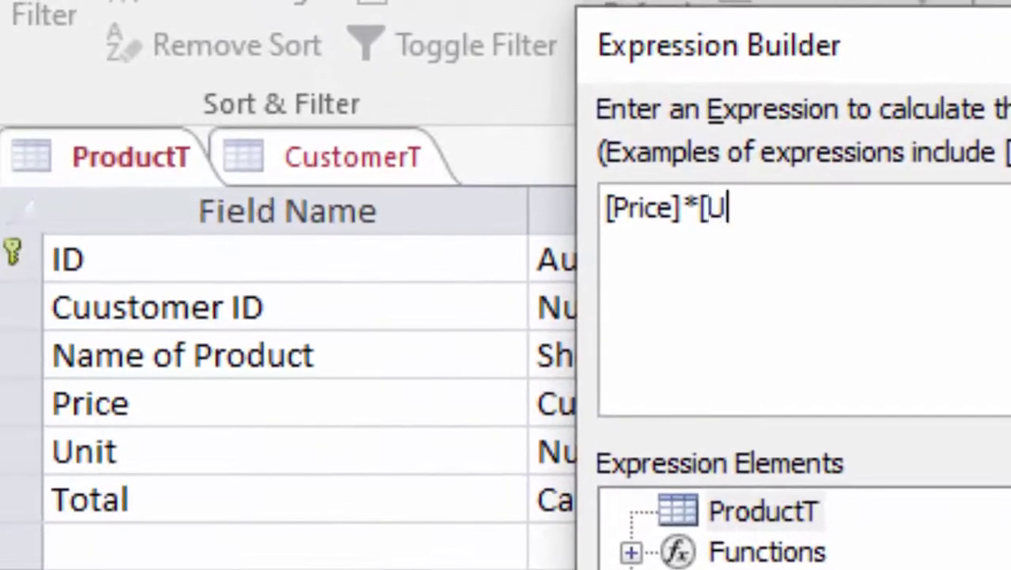
pyautogui.write('nit]')
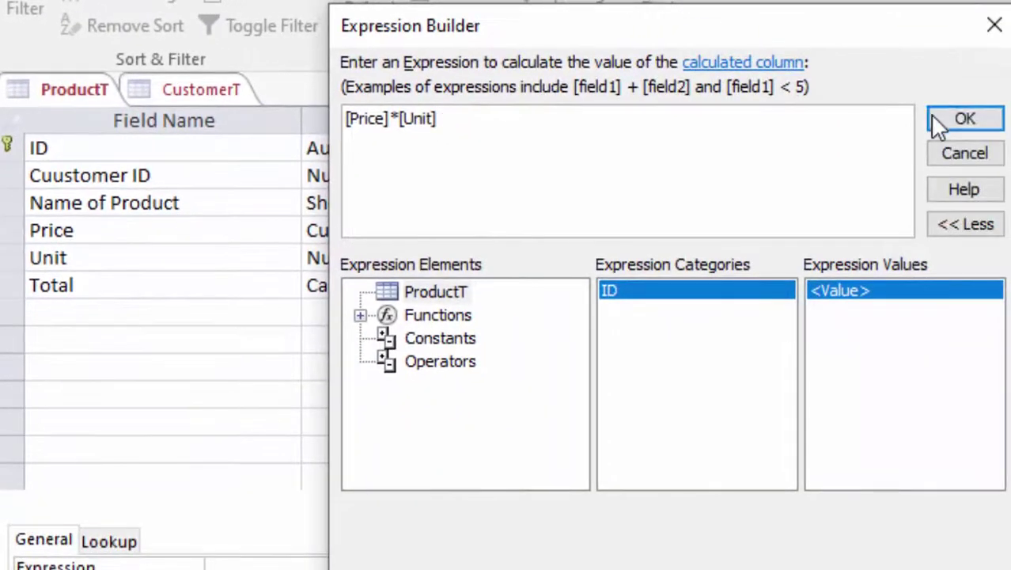
pyautogui.click(958, 119)
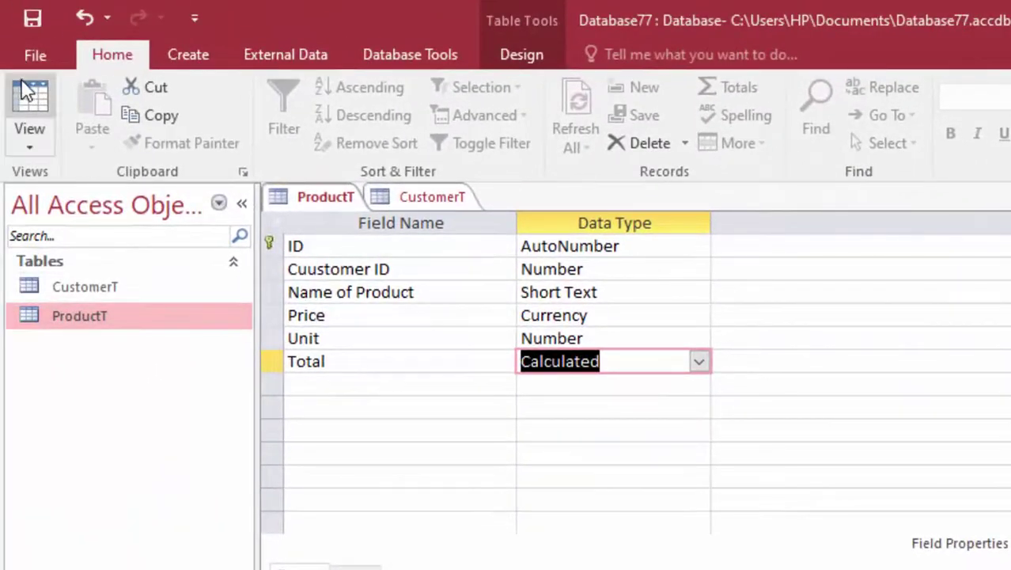
# Step: Save ProductT, open its datasheet, widen Customer ID, and set the first record's Customer ID to 1
pyautogui.click(29, 96)
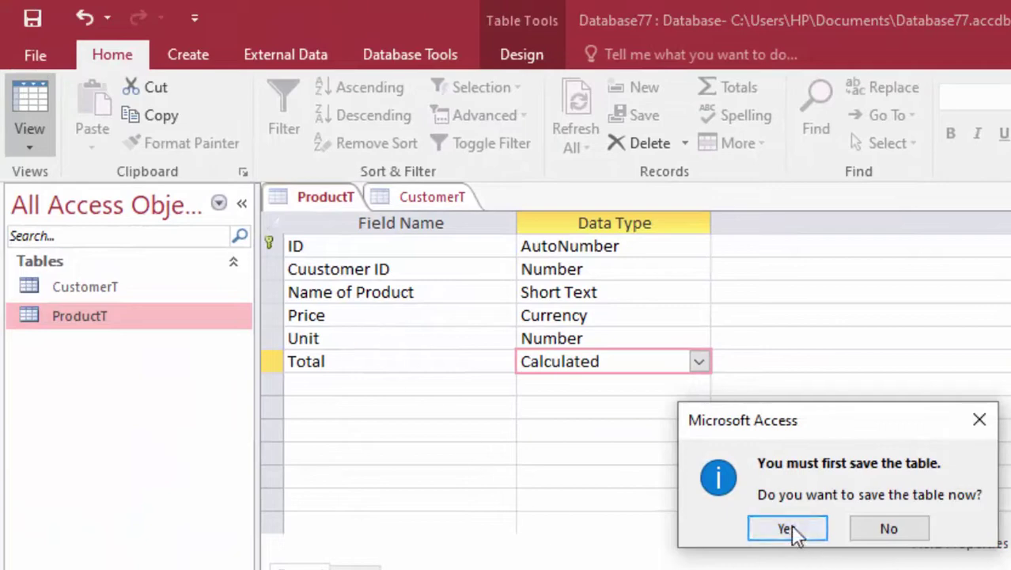
pyautogui.click(791, 528)
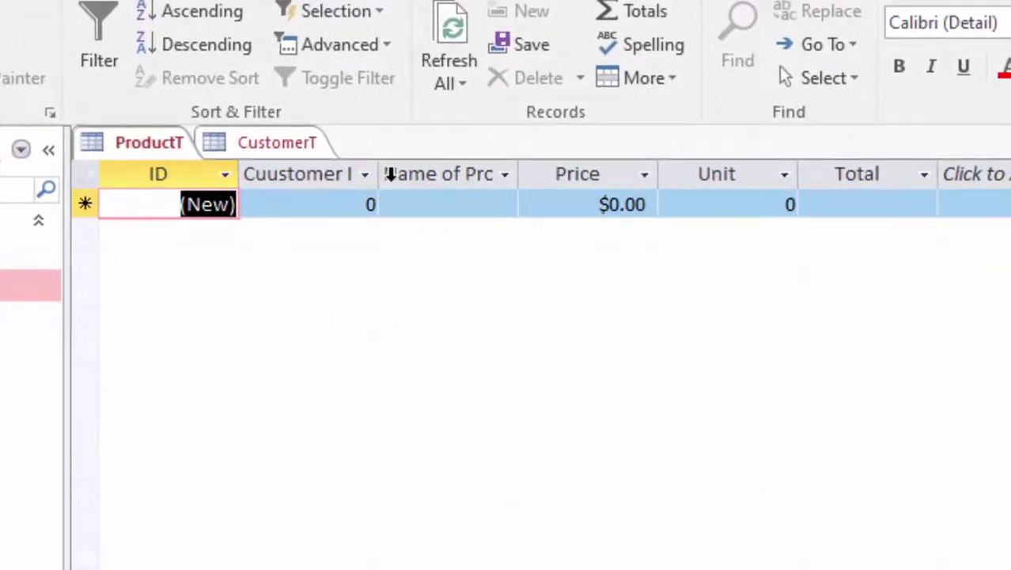
pyautogui.moveTo(379, 174); pyautogui.dragTo(419, 221)
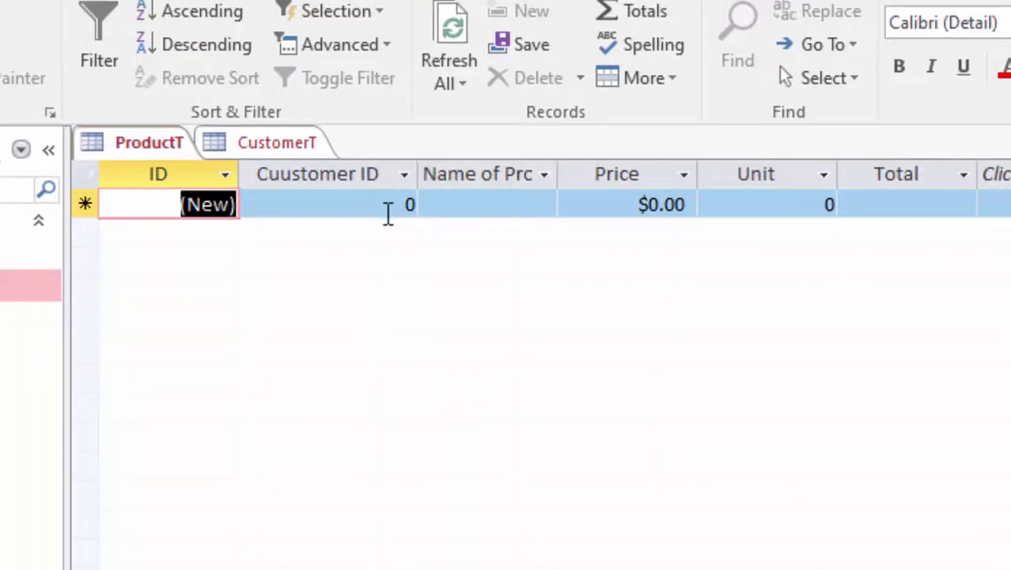
pyautogui.doubleClick(389, 214)
pyautogui.press('BackSpace')
pyautogui.write('1')
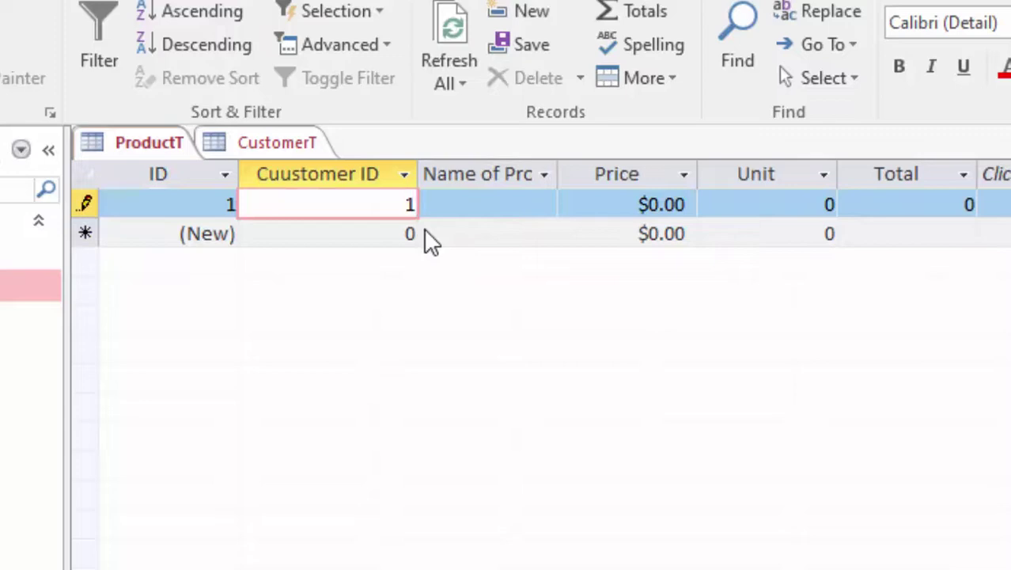
pyautogui.press('Tab')
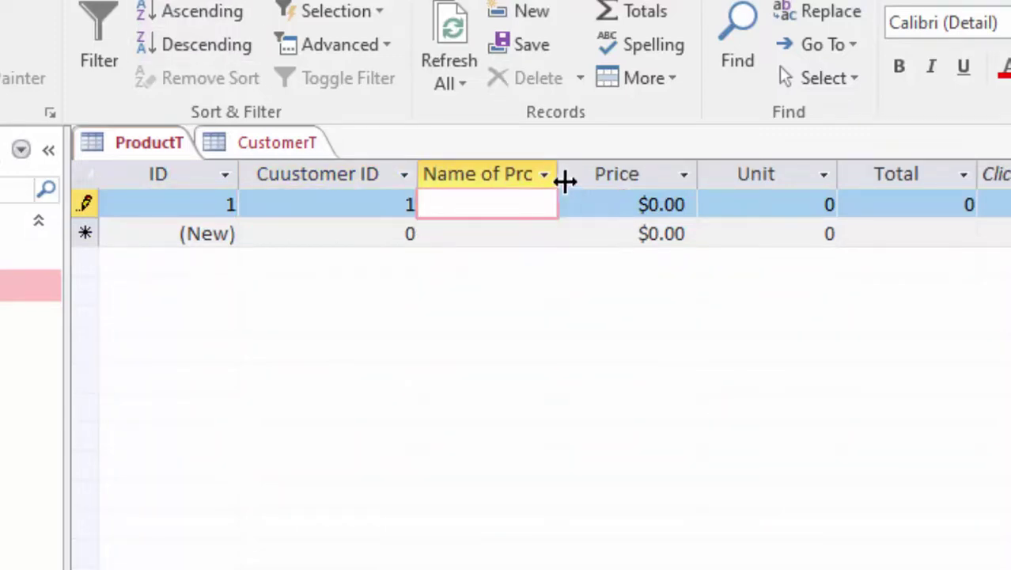
# Step: Enter product Sugar with price 40 and unit 7.5, giving Total 300
pyautogui.moveTo(563, 178); pyautogui.dragTo(625, 277)
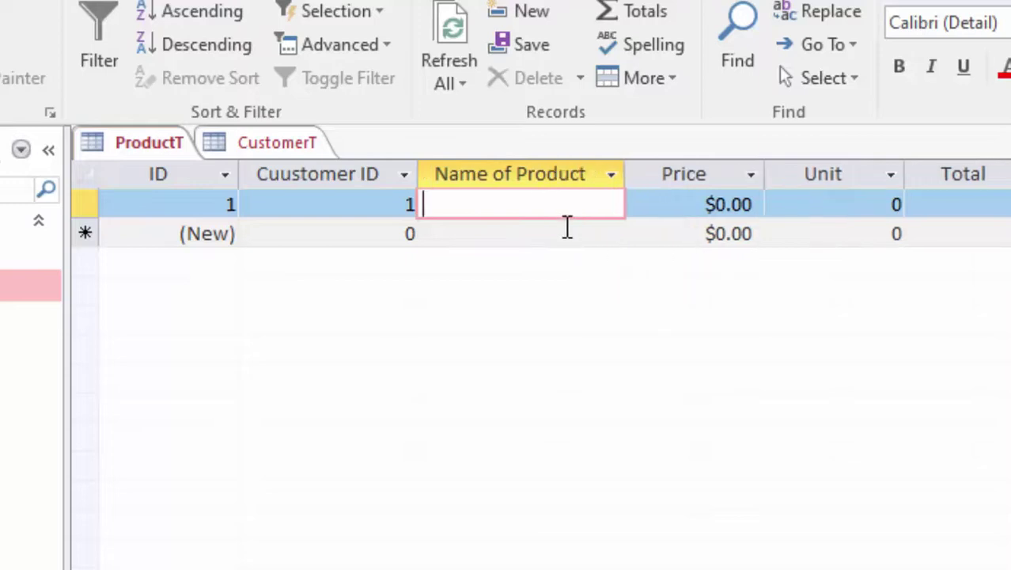
pyautogui.write('S')
pyautogui.write('ugar')
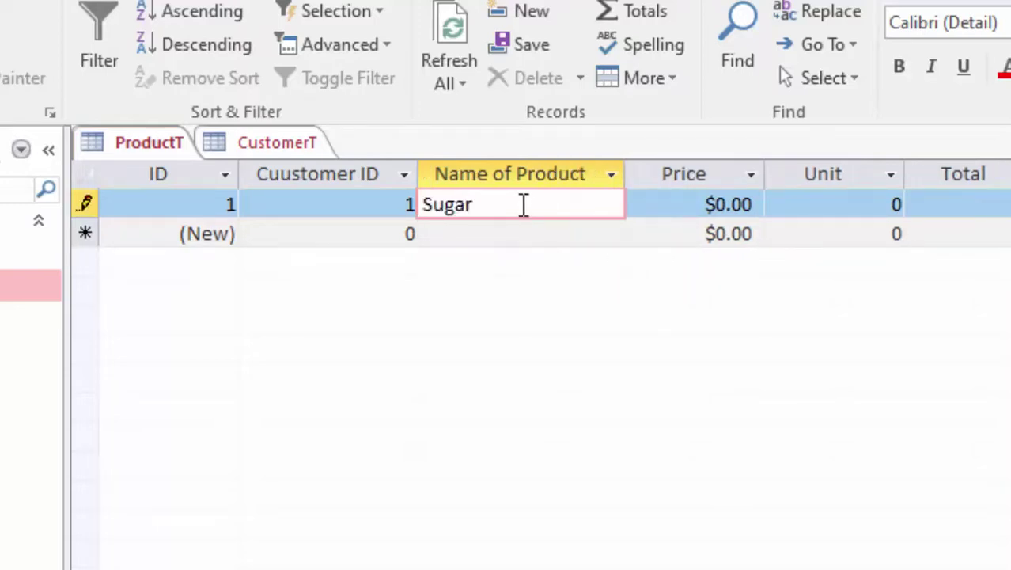
pyautogui.press('Tab')
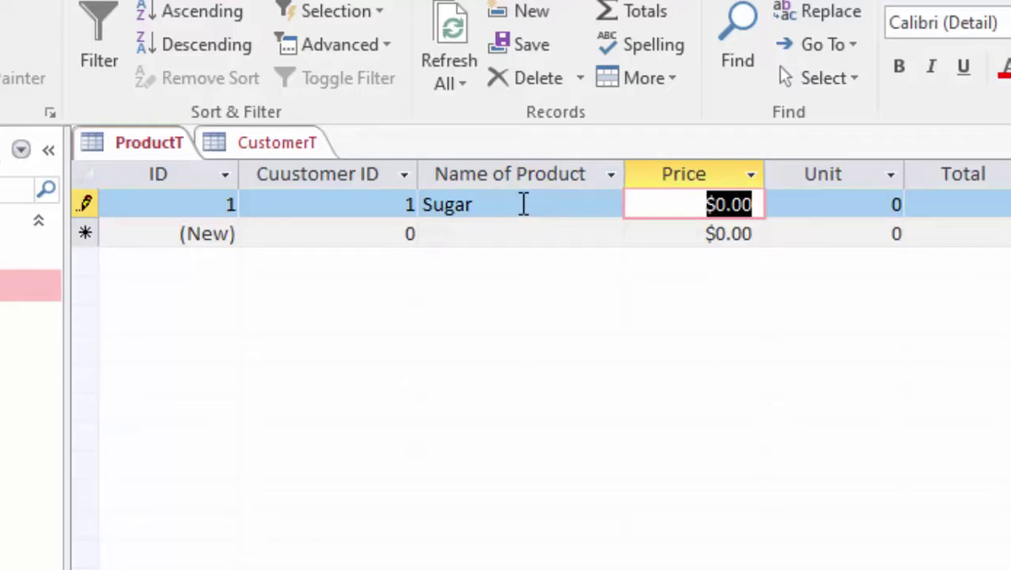
pyautogui.write('4')
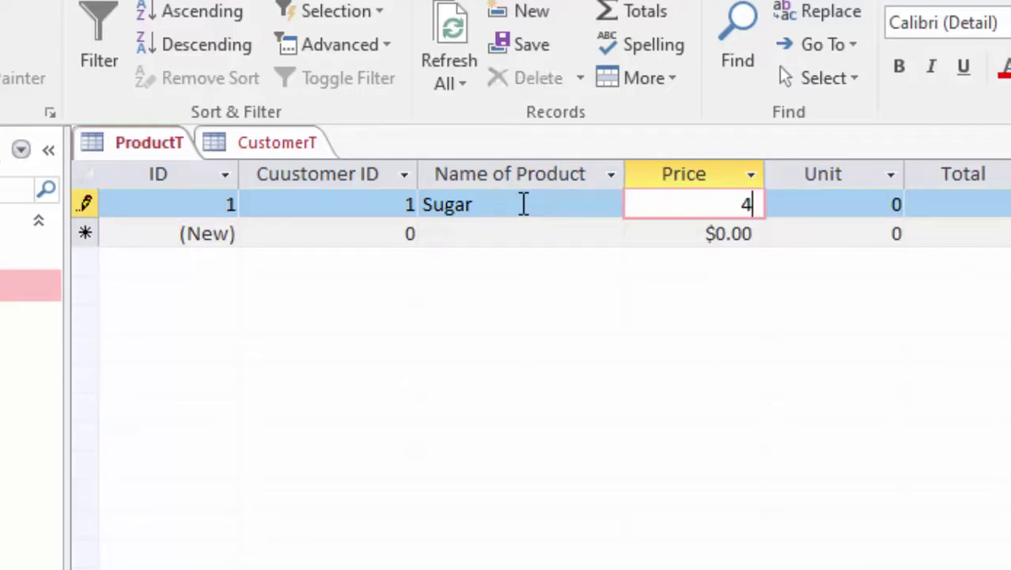
pyautogui.write('0')
pyautogui.press('Tab')
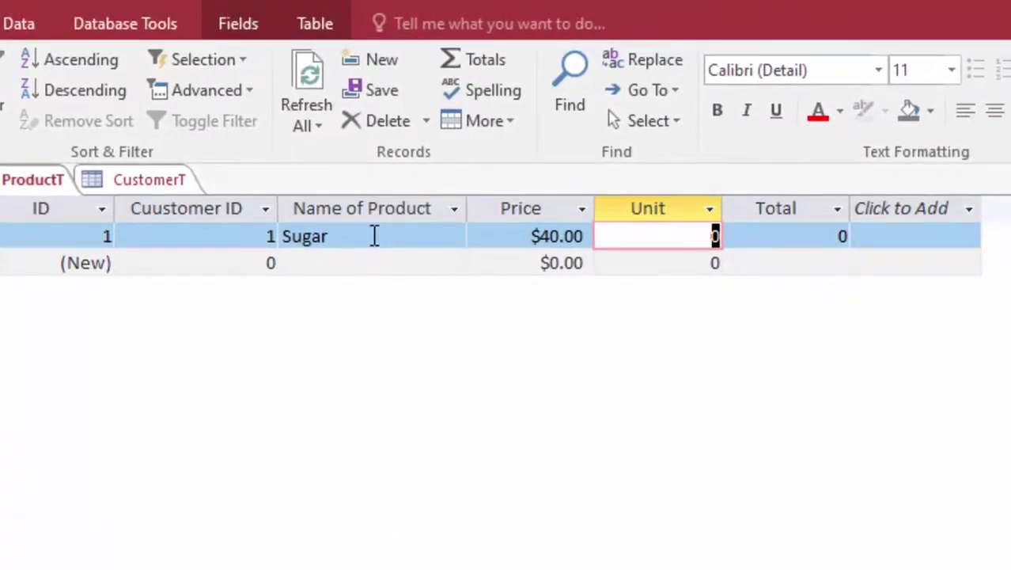
pyautogui.write('7')
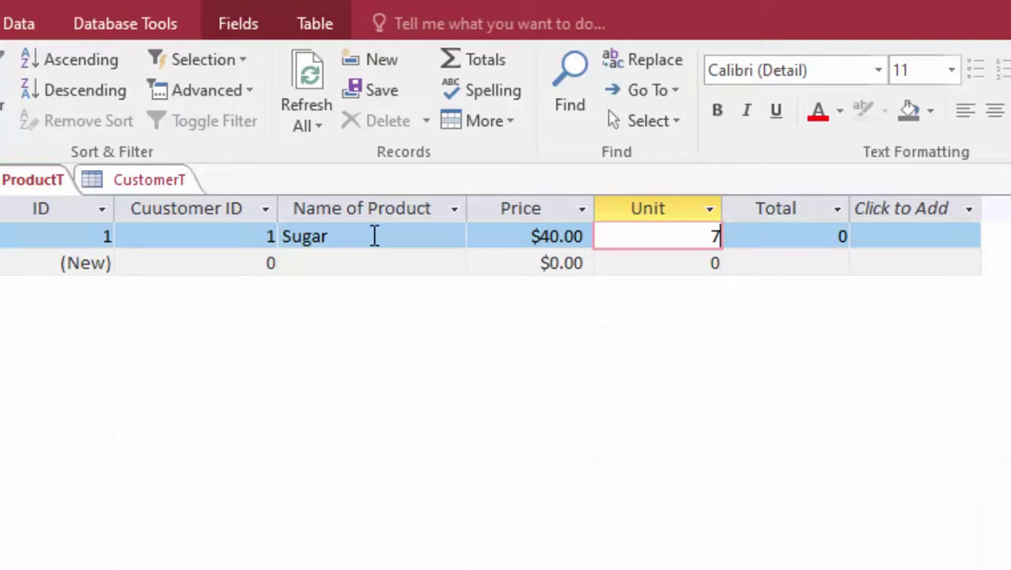
pyautogui.write('.')
pyautogui.write('5')
pyautogui.press('Tab')
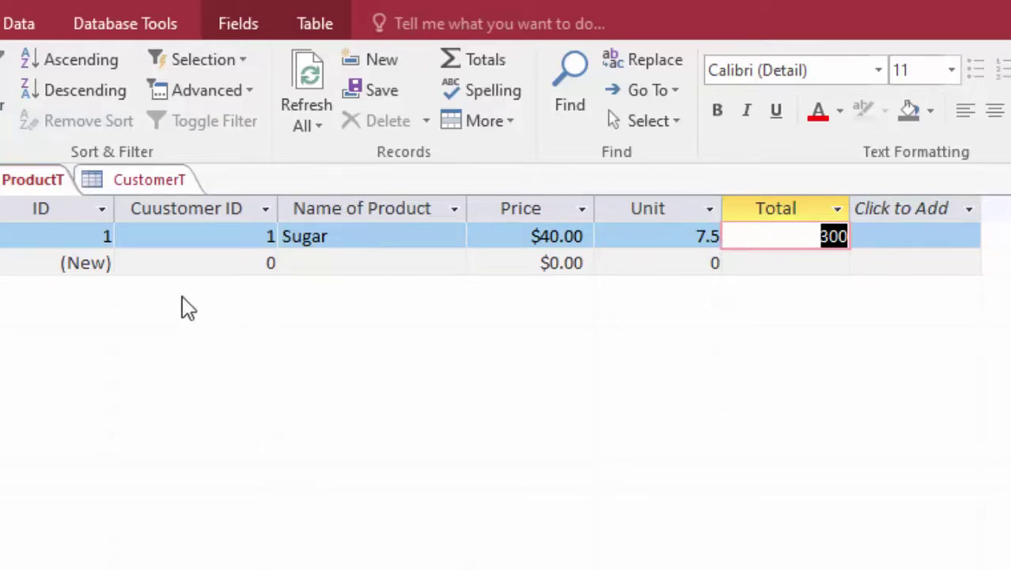
# Step: Add a second record: Customer ID 2, Rice, price 35, unit 50.25
pyautogui.click(179, 263)
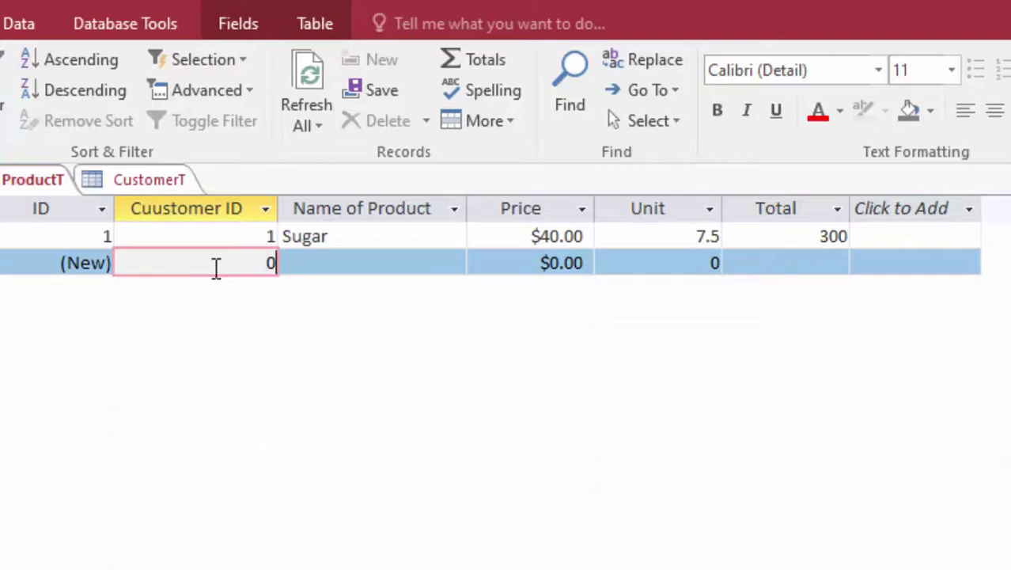
pyautogui.press('BackSpace')
pyautogui.write('2')
pyautogui.press('Tab')
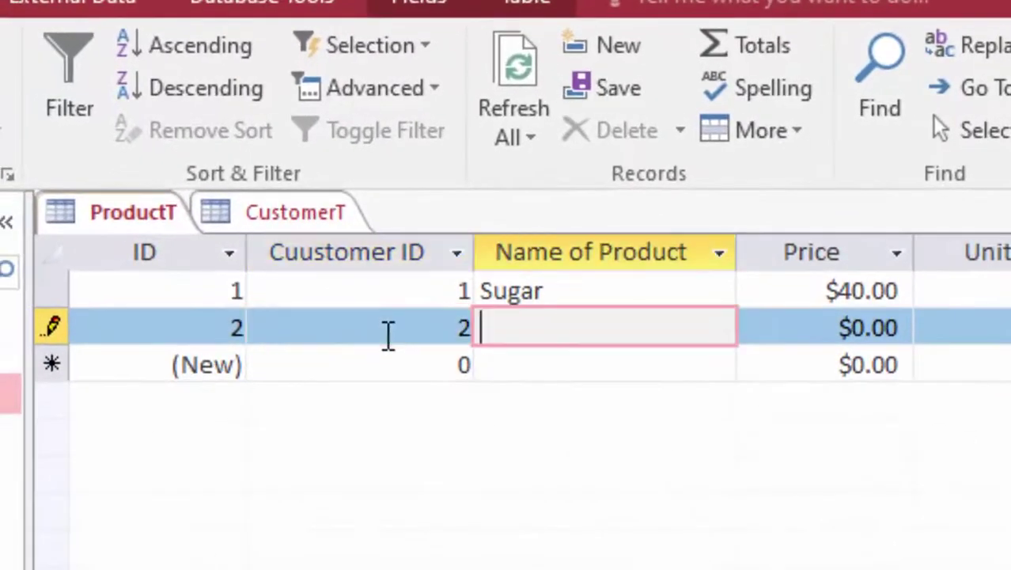
pyautogui.write('E')
pyautogui.press('BackSpace')
pyautogui.write('Ri')
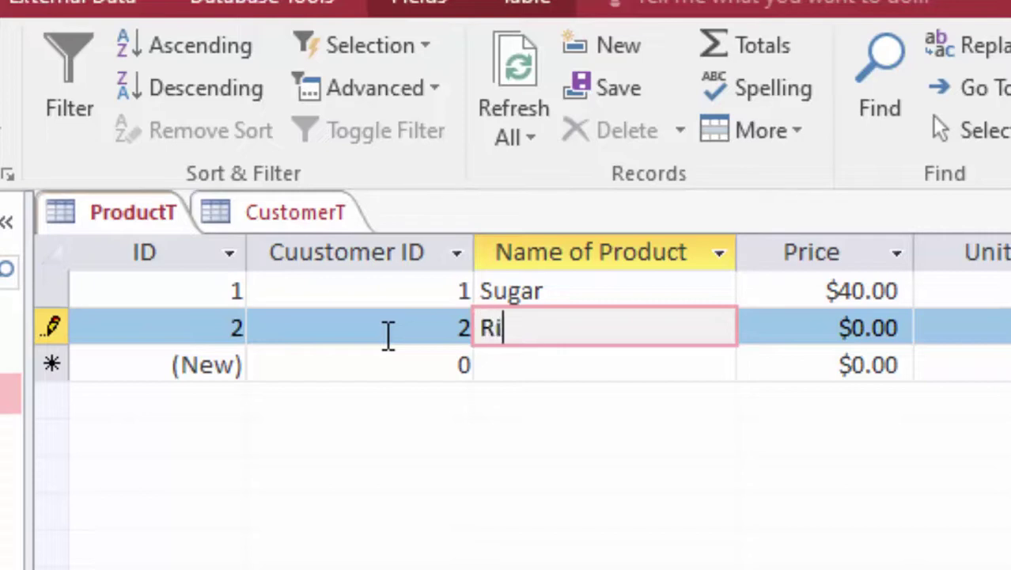
pyautogui.write('ce')
pyautogui.press('Tab')
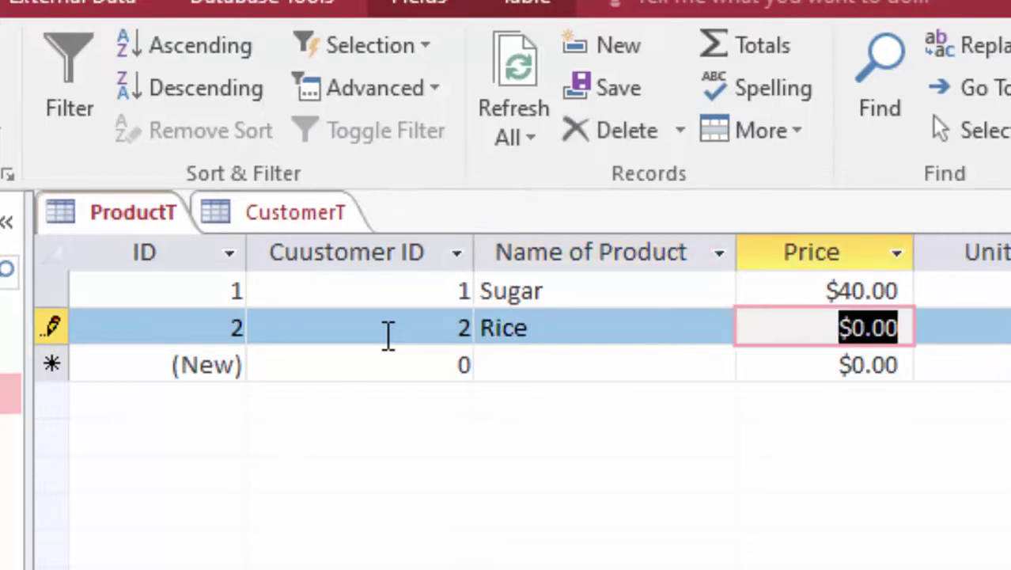
pyautogui.write('35')
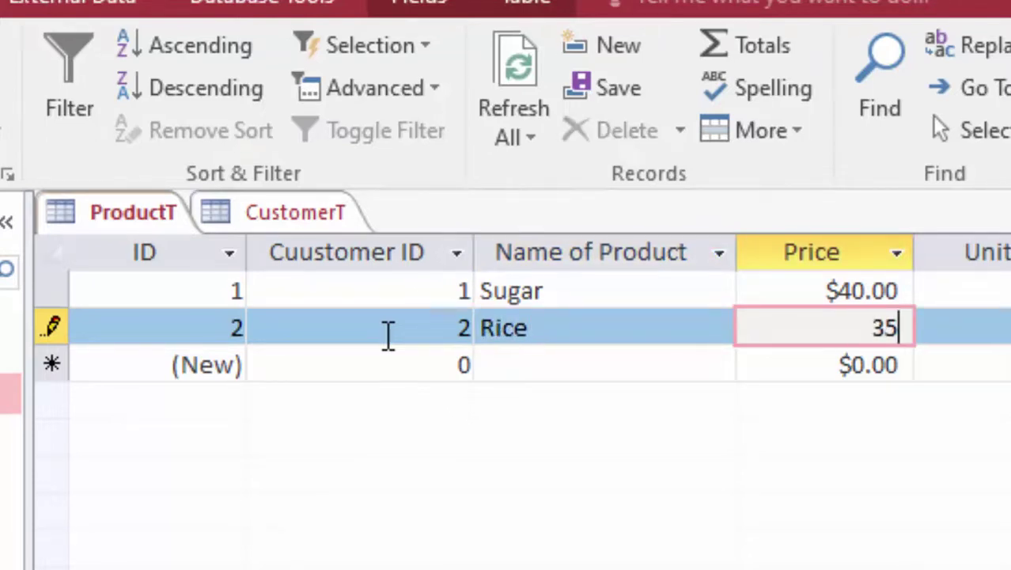
pyautogui.press('Tab')
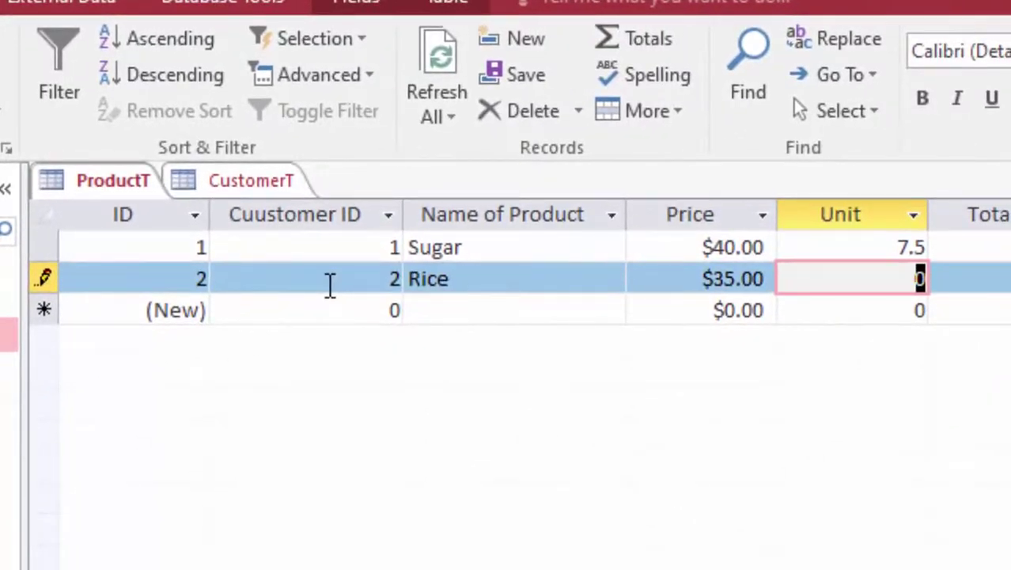
pyautogui.write('50.25')
pyautogui.press('Tab')
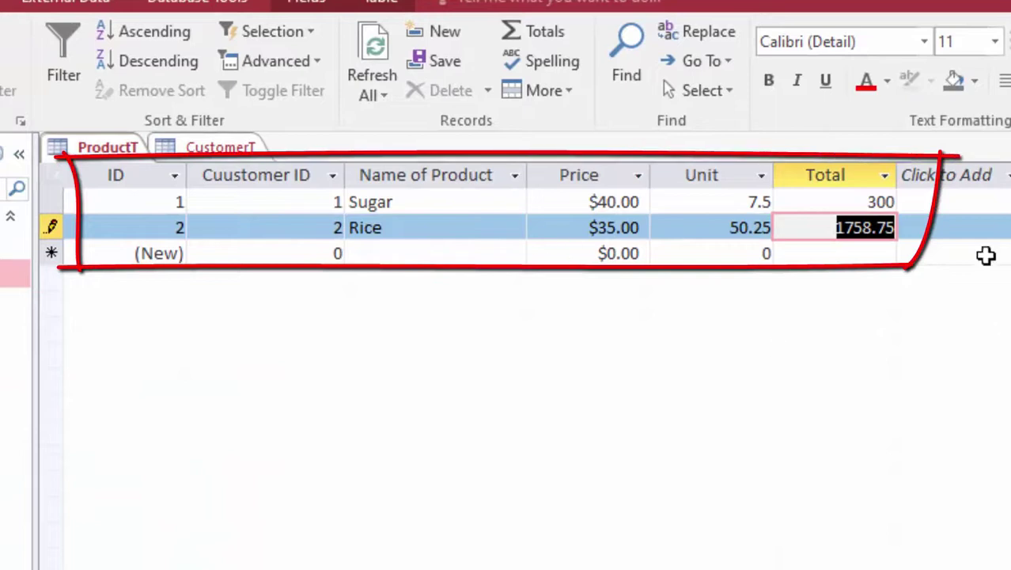
# Step: Widen the Total column so 1758.75 displays fully
pyautogui.moveTo(903, 174); pyautogui.dragTo(911, 175)
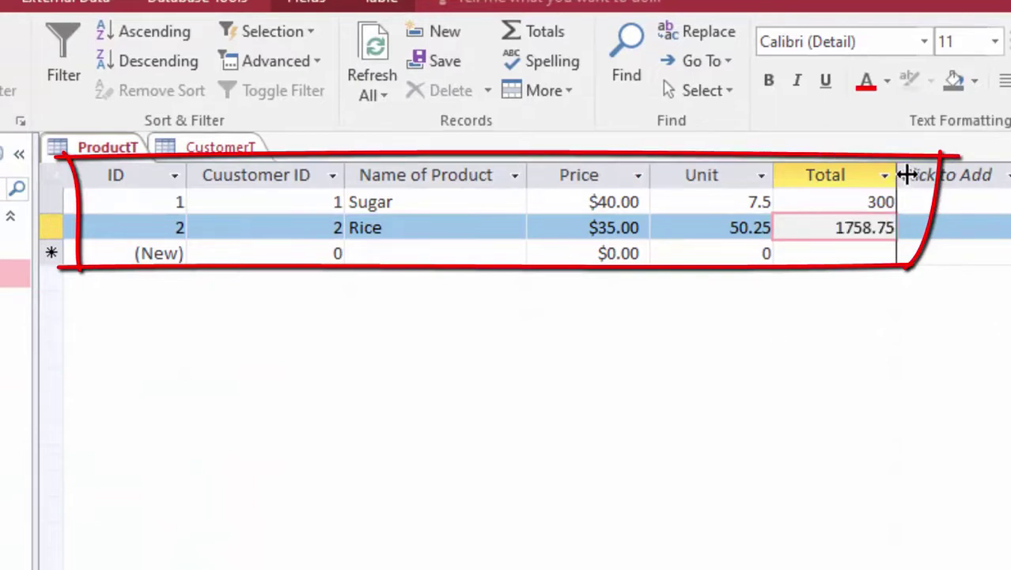
pyautogui.click(919, 176)
pyautogui.press('Escape')
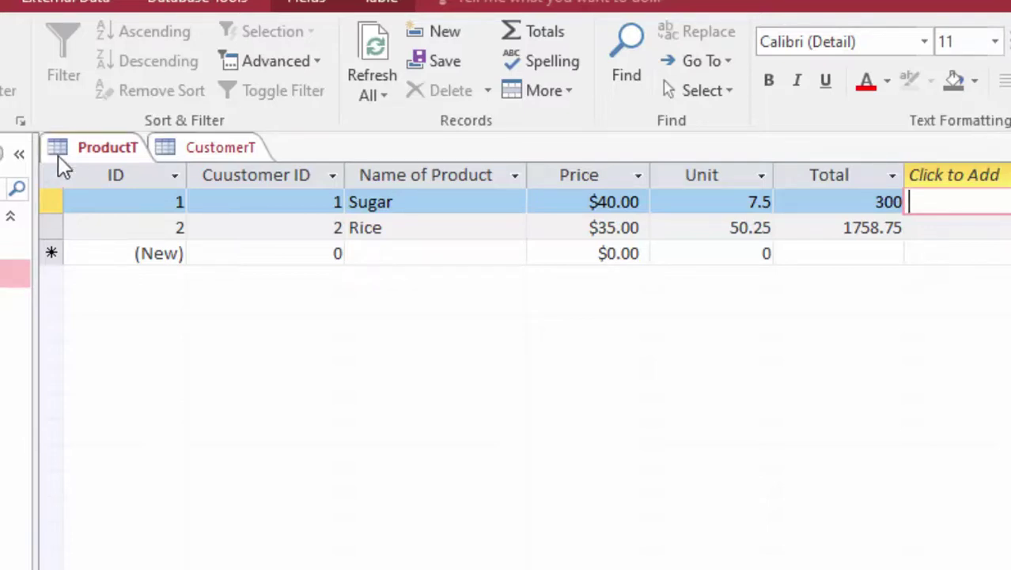
# Step: Close the open CustomerT and ProductT table tabs
pyautogui.rightClick(209, 146)
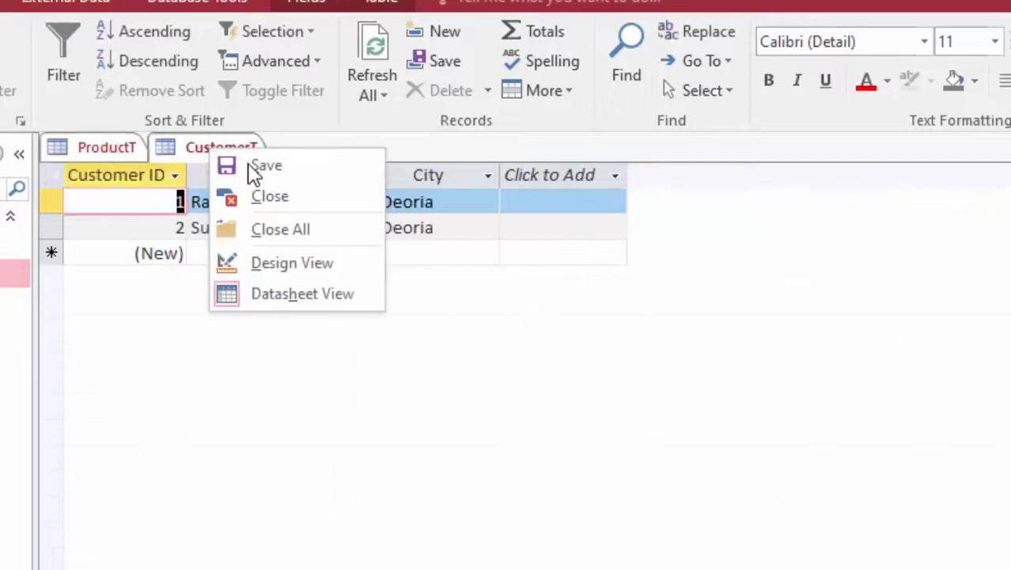
pyautogui.click(269, 200)
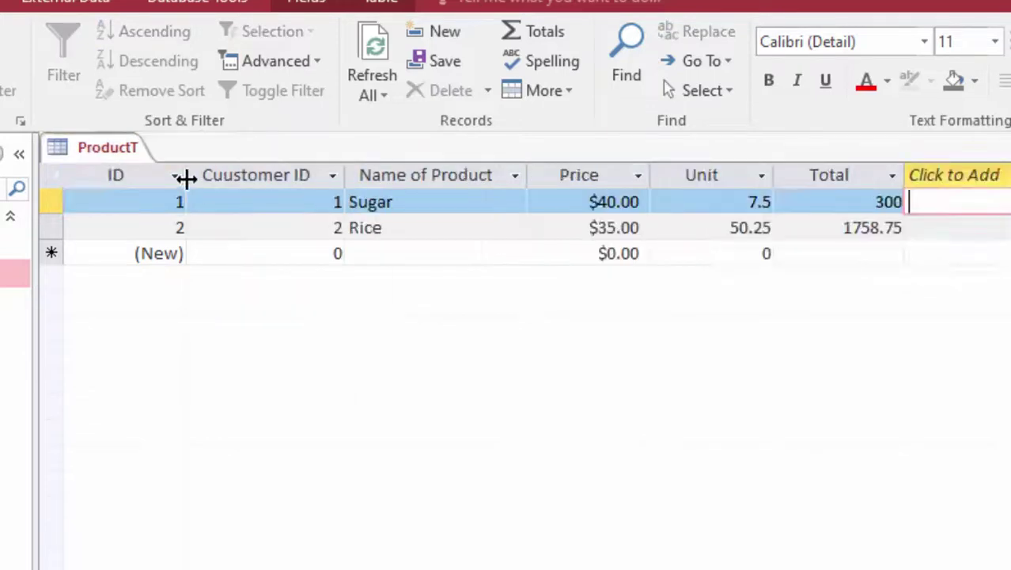
pyautogui.rightClick(100, 152)
pyautogui.click(99, 147)
pyautogui.rightClick(99, 147)
pyautogui.click(146, 192)
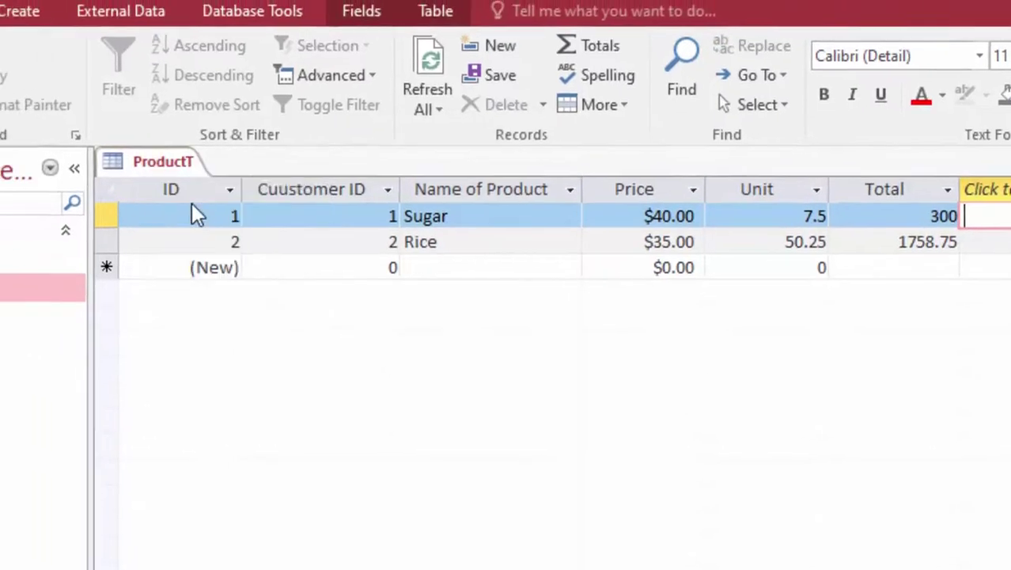
# Step: Open the Relationships window and add the CustomerT and ProductT tables to it
pyautogui.click(199, 67)
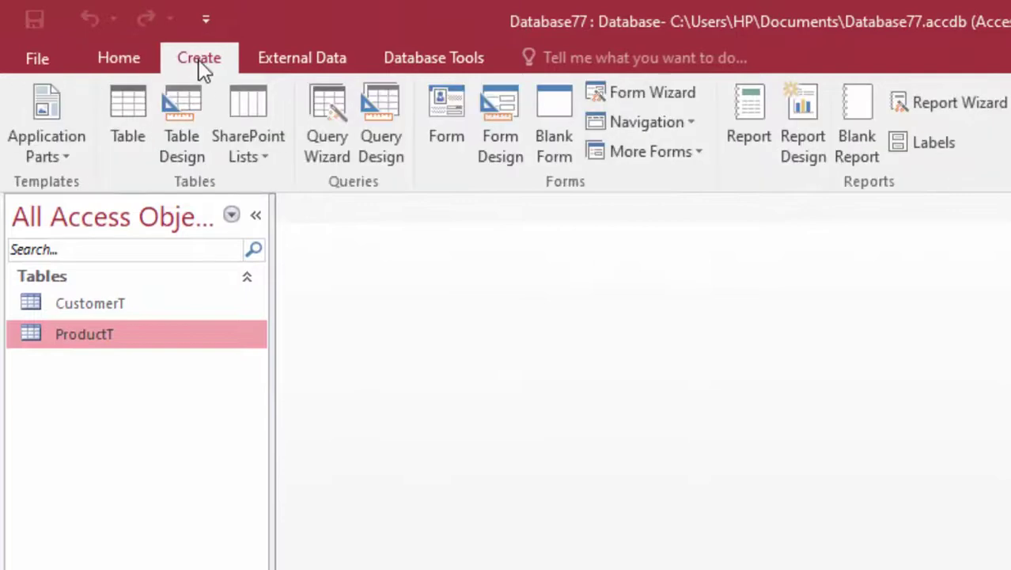
pyautogui.click(411, 69)
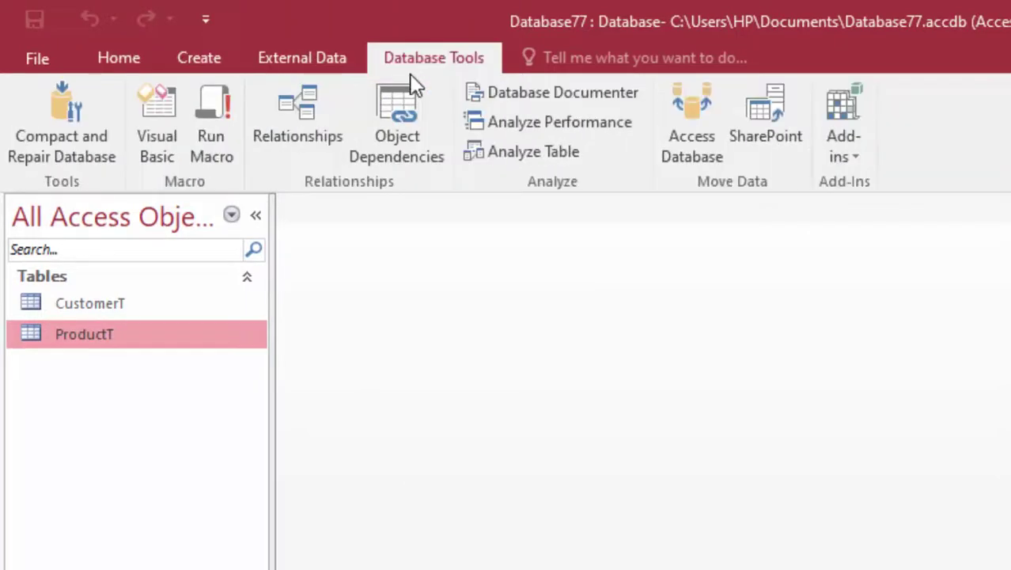
pyautogui.click(290, 95)
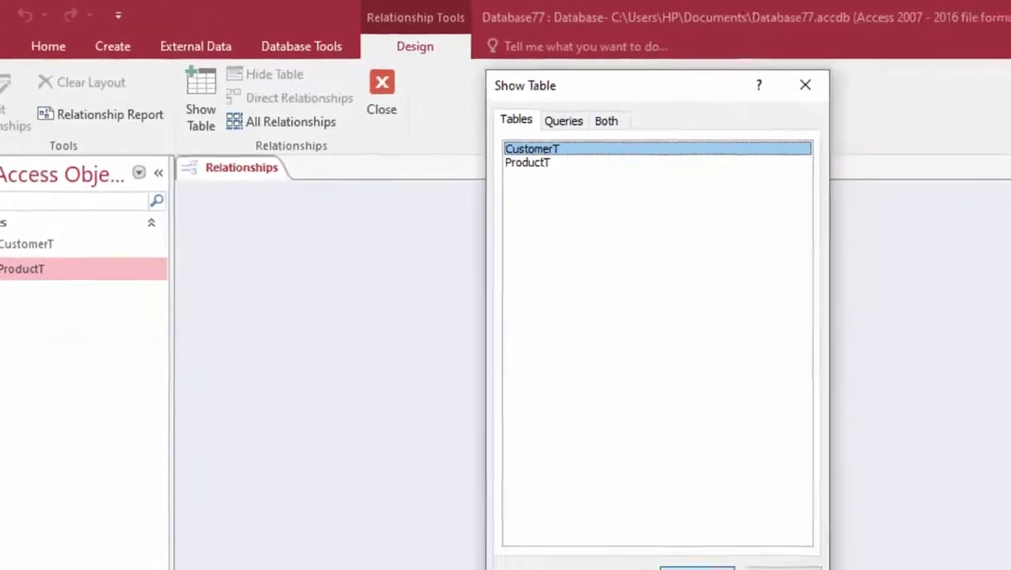
pyautogui.doubleClick(474, 138)
pyautogui.click(490, 152)
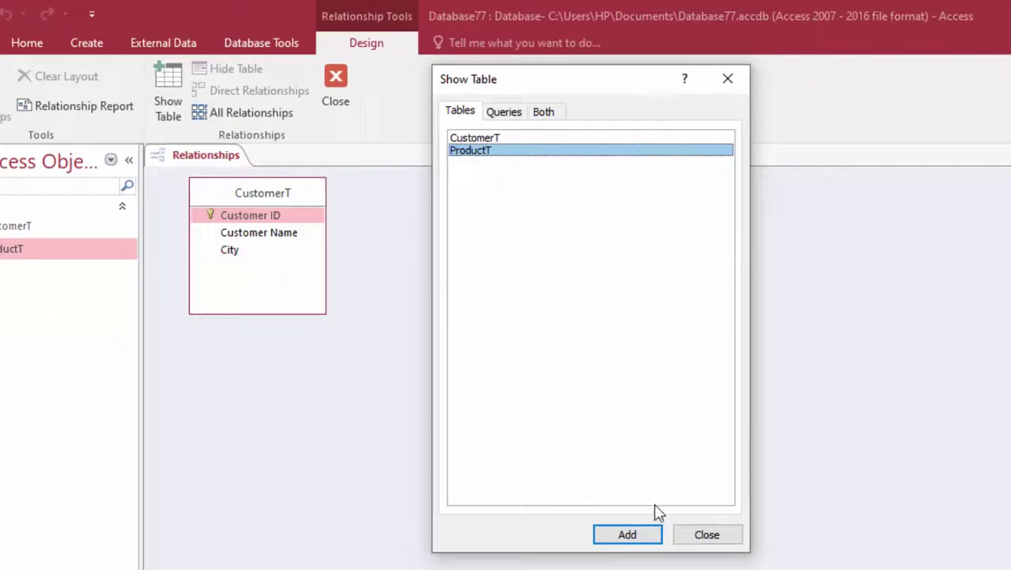
pyautogui.click(651, 535)
pyautogui.click(707, 538)
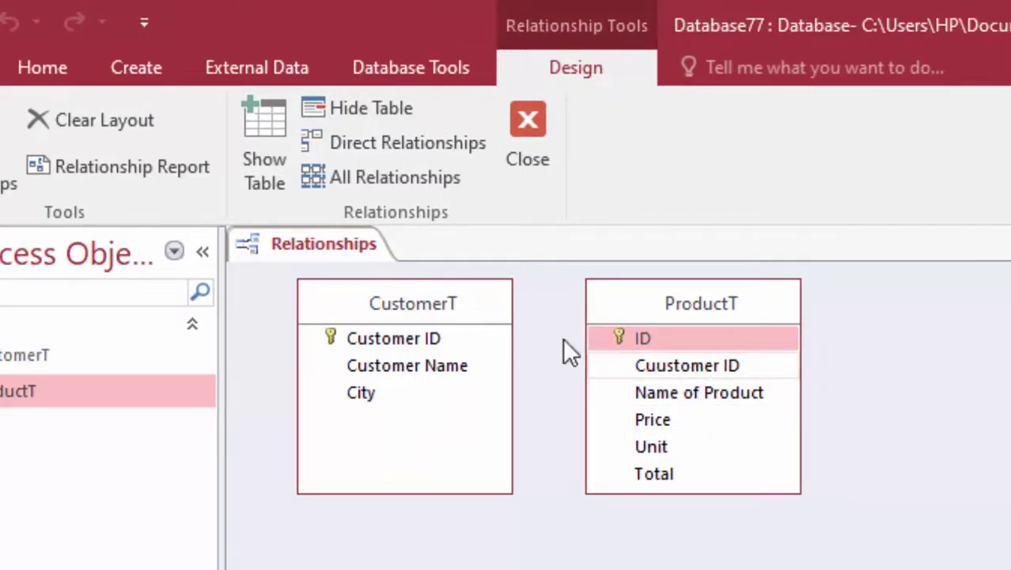
# Step: Link Customer ID to Cuustomer ID with enforced integrity and cascading updates and deletes, then close Relationships
pyautogui.moveTo(441, 334)
pyautogui.mouseDown()
pyautogui.moveTo(638, 392)
pyautogui.moveTo(643, 368)
pyautogui.mouseUp()
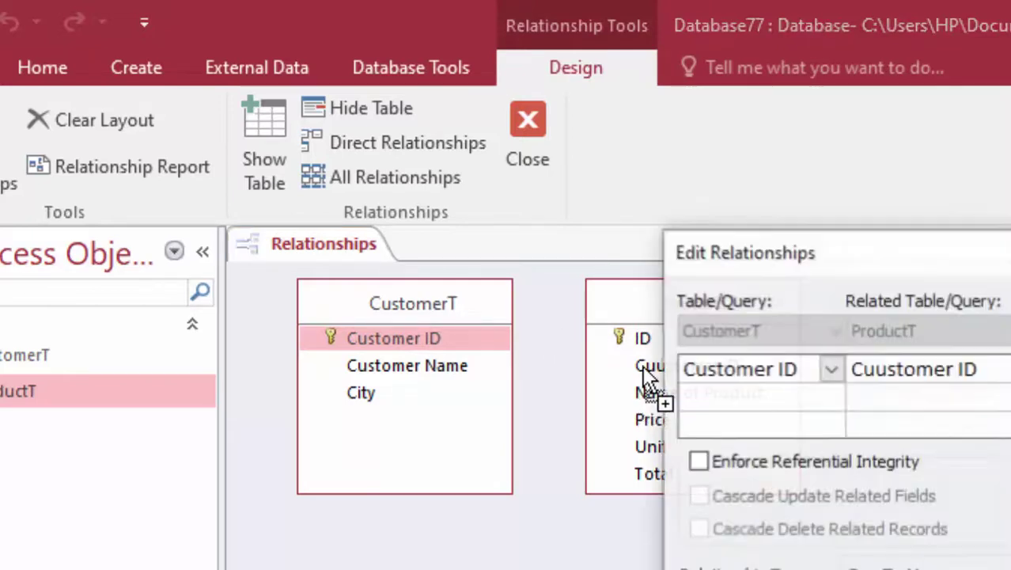
pyautogui.click(778, 462)
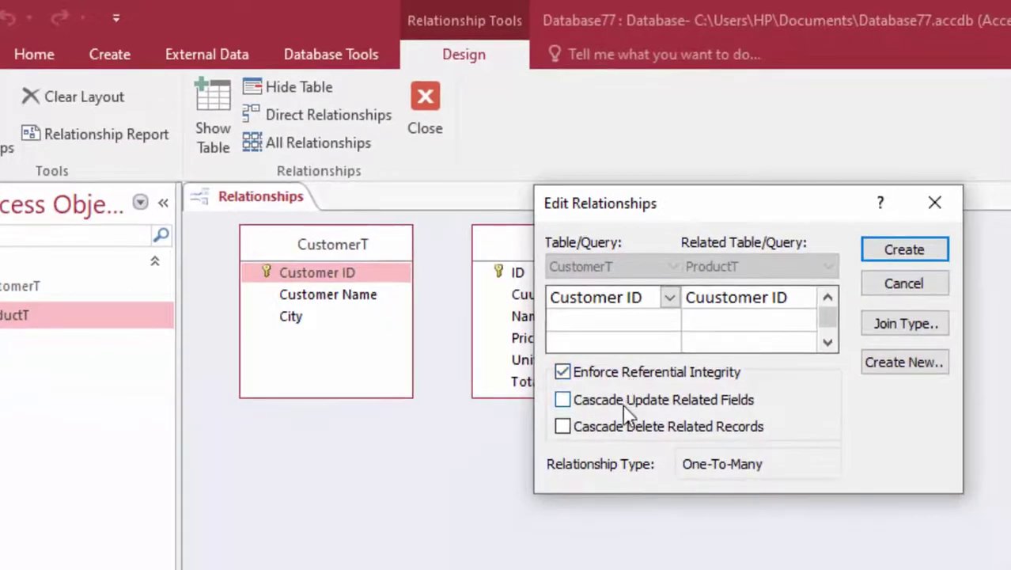
pyautogui.click(626, 412)
pyautogui.click(614, 426)
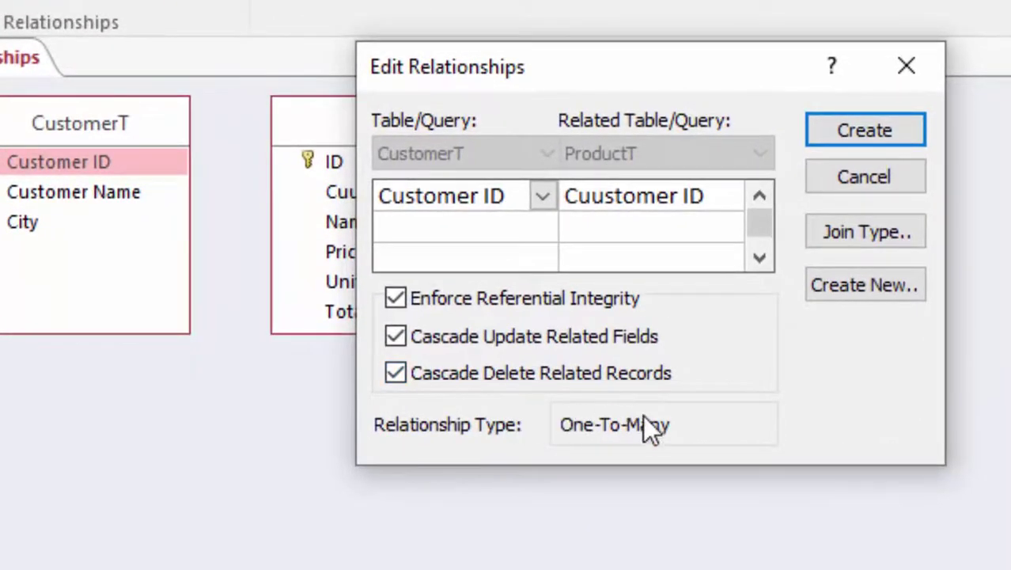
pyautogui.click(885, 130)
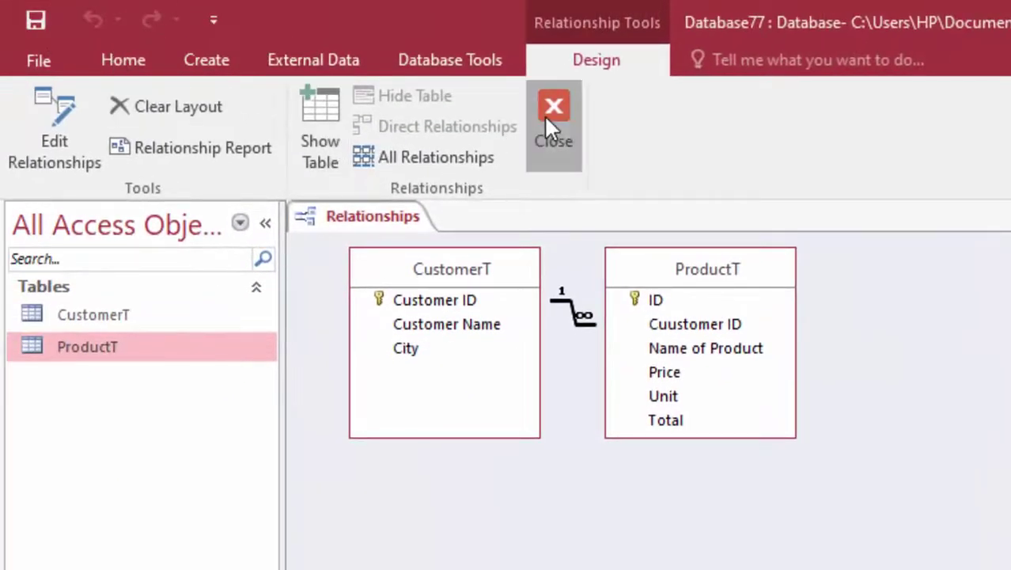
pyautogui.click(546, 119)
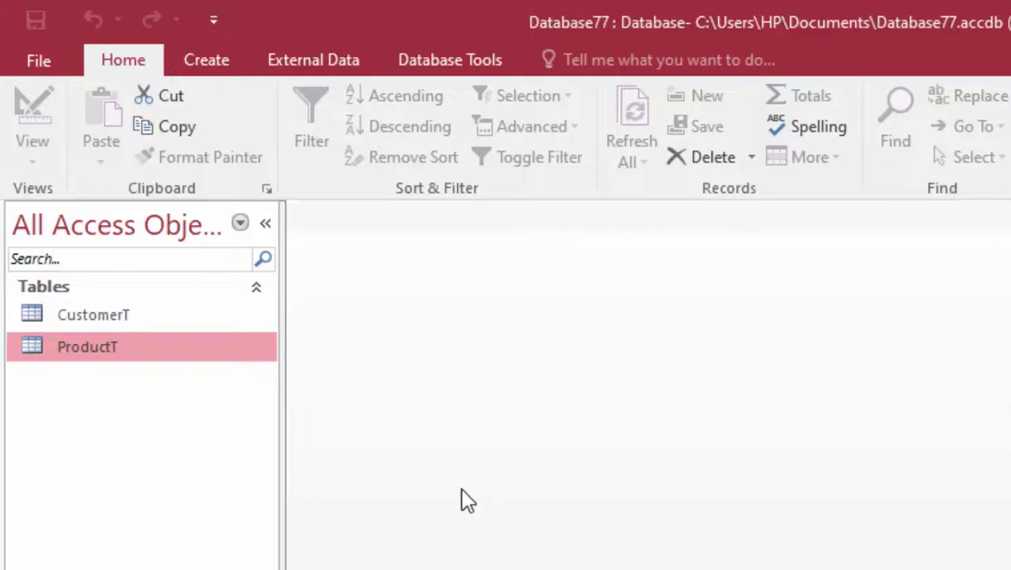
# Step: Open ProductT and CustomerT, and expand customer 1 to show its linked Sugar product totalling 300
pyautogui.doubleClick(83, 347)
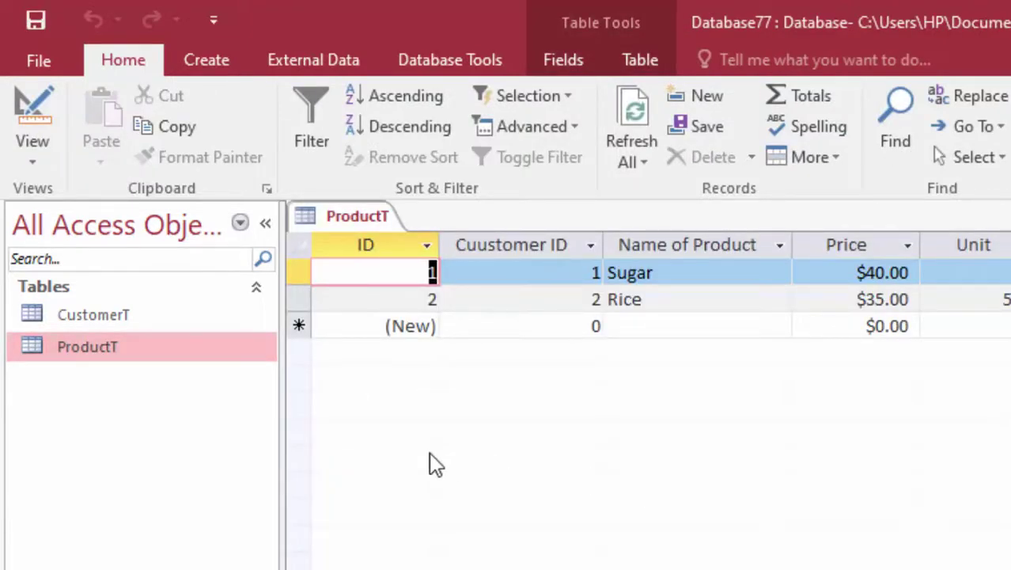
pyautogui.doubleClick(162, 315)
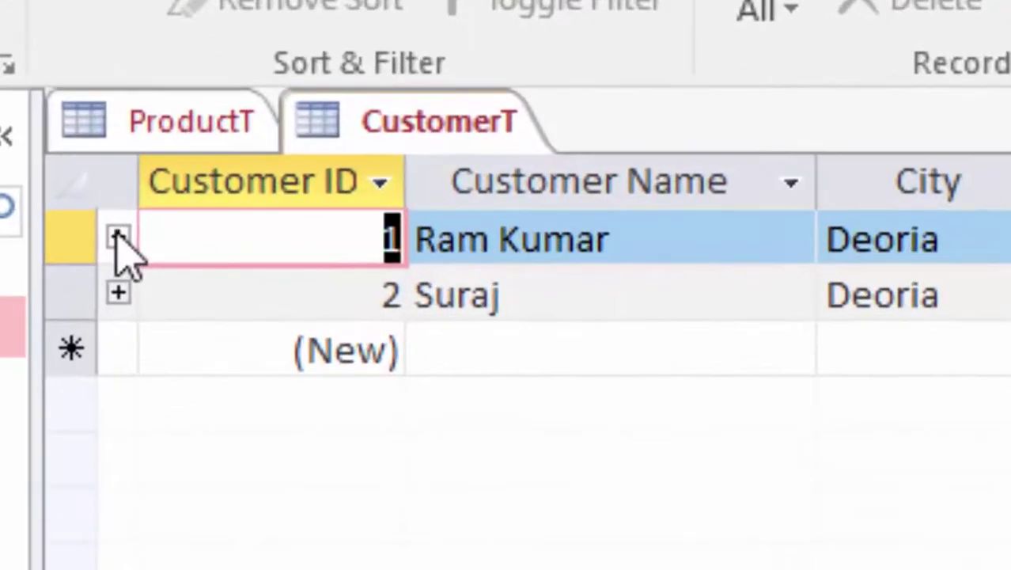
pyautogui.click(117, 236)
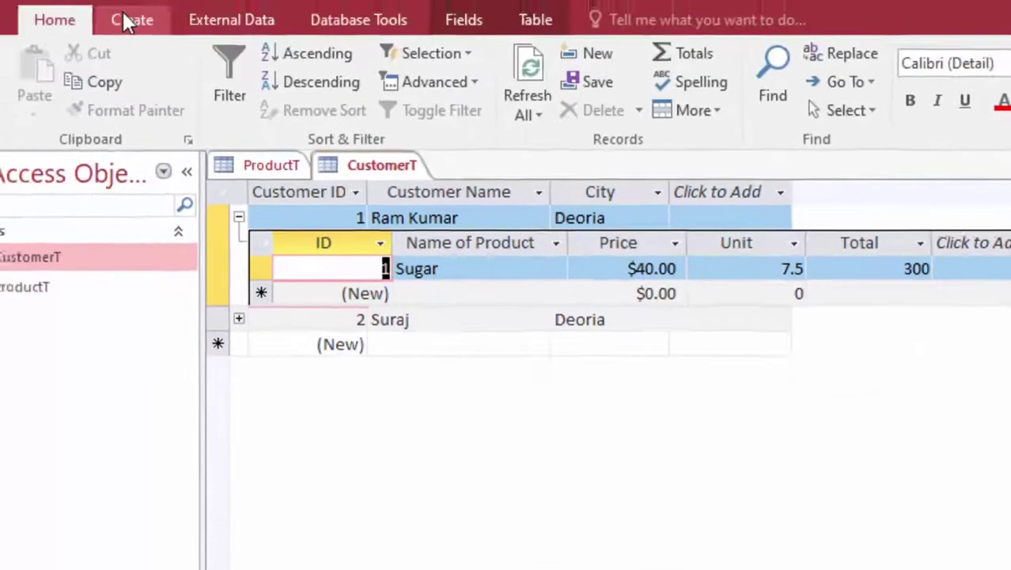
pyautogui.click(179, 53)
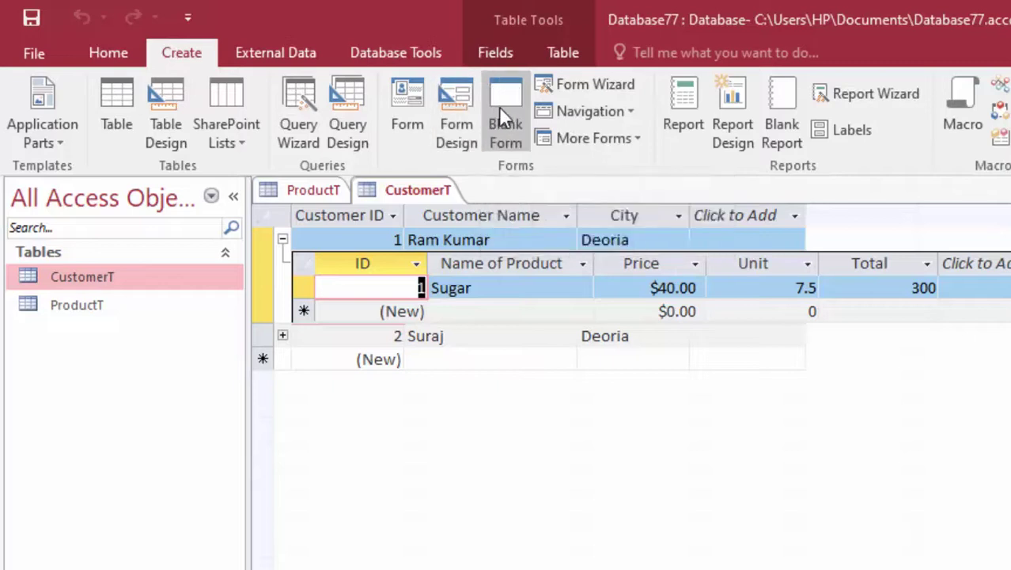
# Step: Start the Form Wizard and add CustomerT's Customer ID, Customer Name and City fields
pyautogui.click(548, 85)
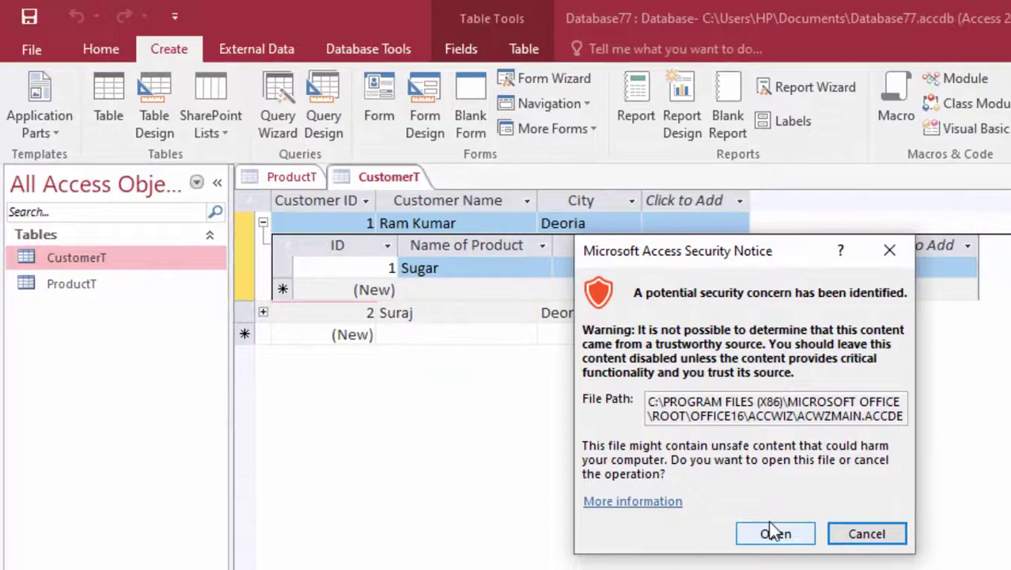
pyautogui.click(808, 554)
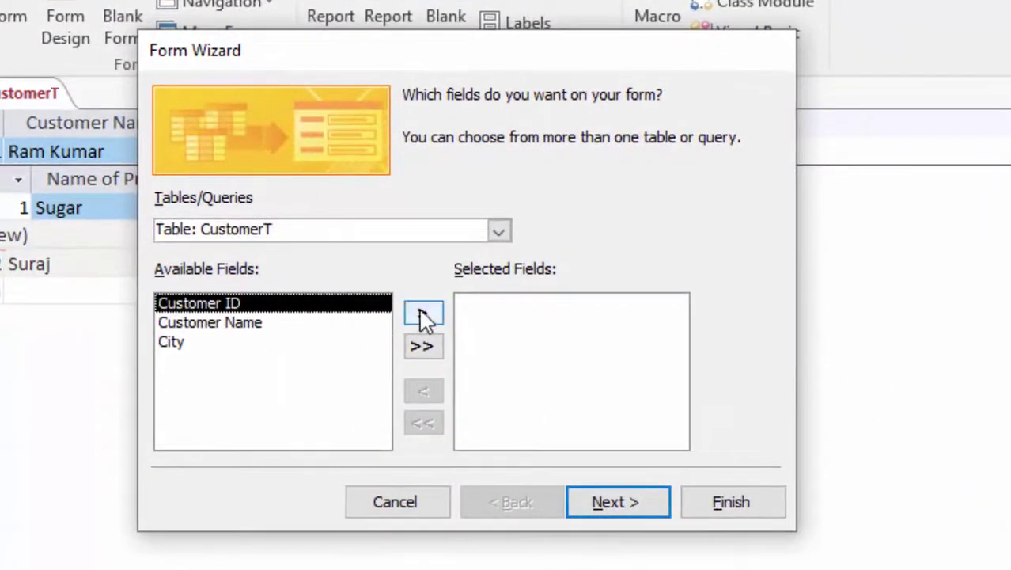
pyautogui.click(424, 314)
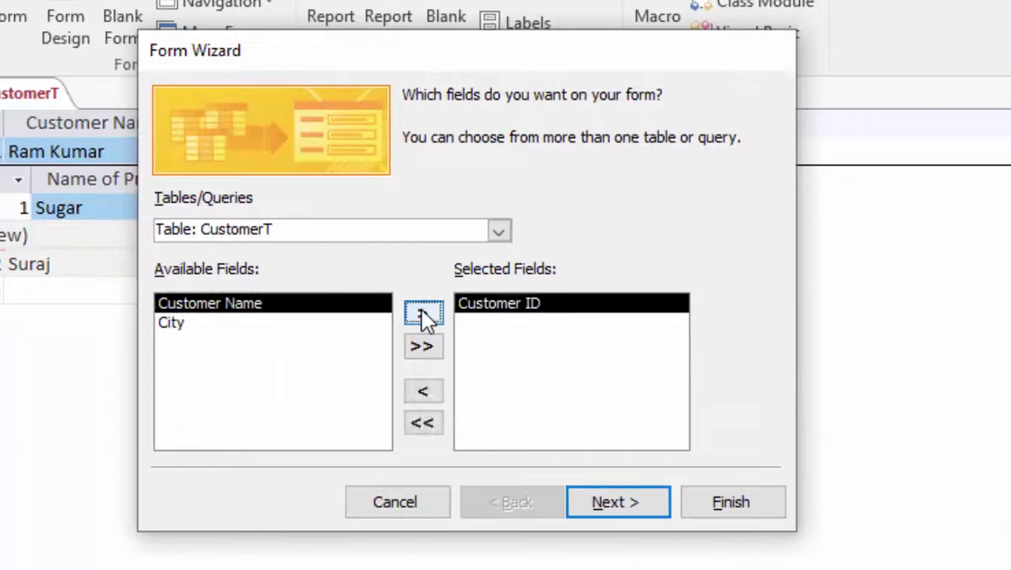
pyautogui.click(423, 314)
pyautogui.click(424, 314)
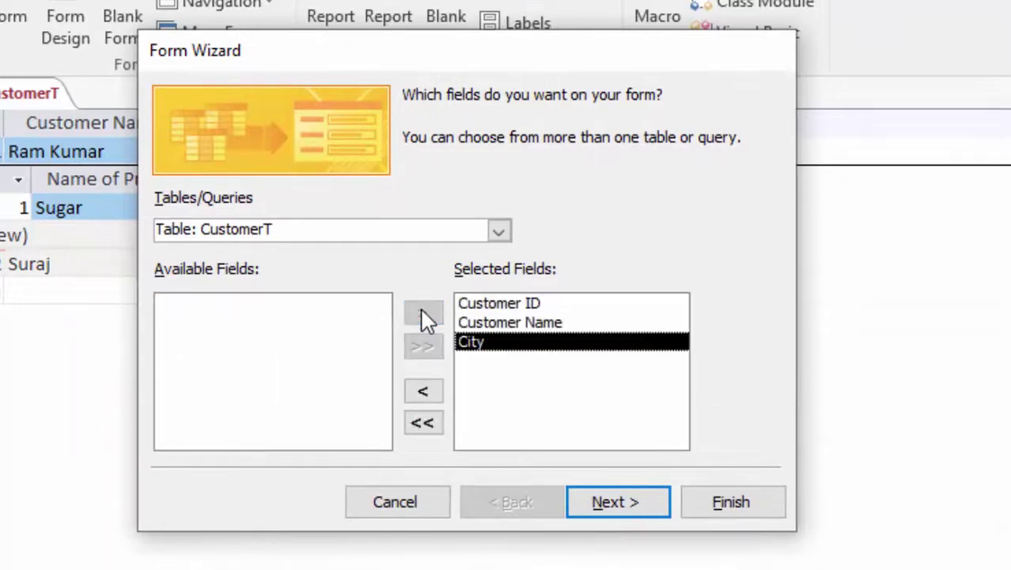
# Step: Add ProductT's Name of Product, Price, Unit and Total fields to the form
pyautogui.click(499, 232)
pyautogui.click(462, 272)
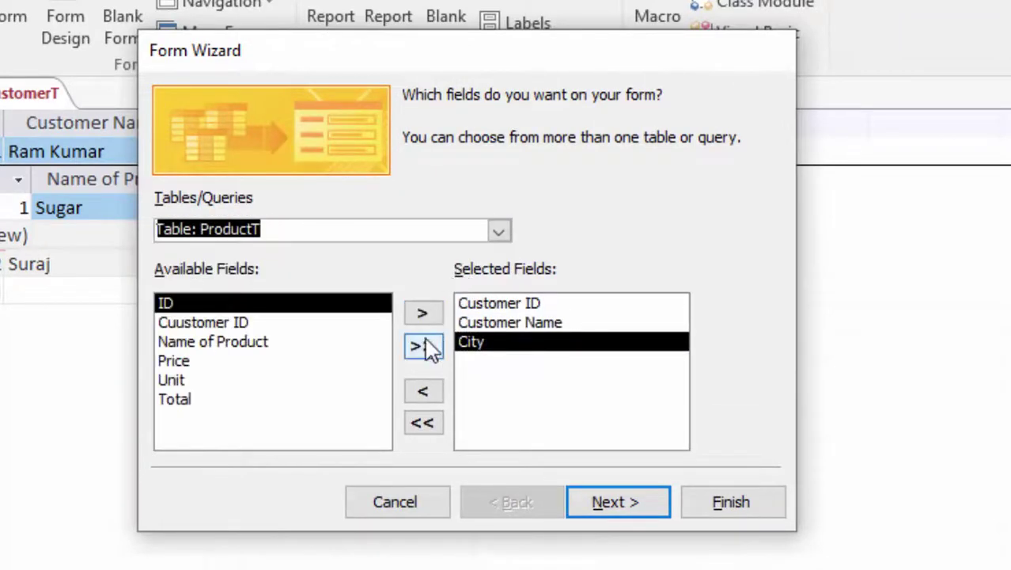
pyautogui.click(267, 348)
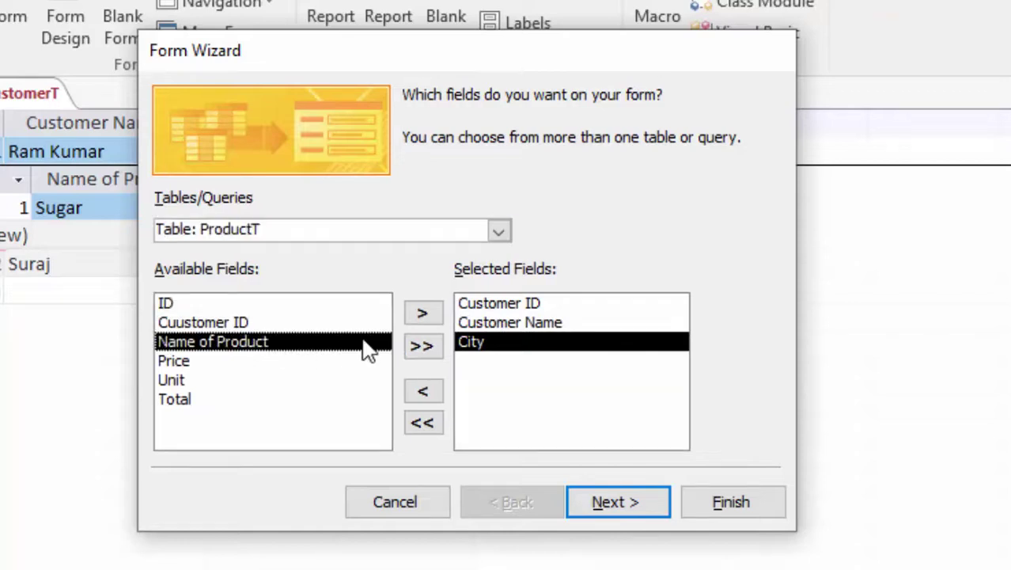
pyautogui.click(424, 315)
pyautogui.click(425, 315)
pyautogui.click(425, 315)
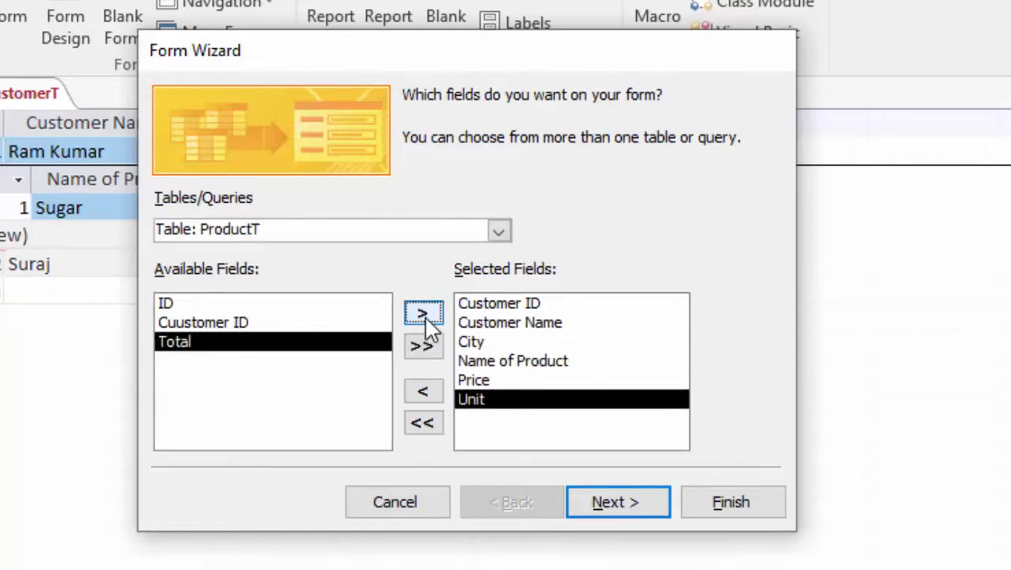
pyautogui.click(424, 315)
# Step: Keep customers as the main form with a datasheet subform, and finish in design mode
pyautogui.click(596, 502)
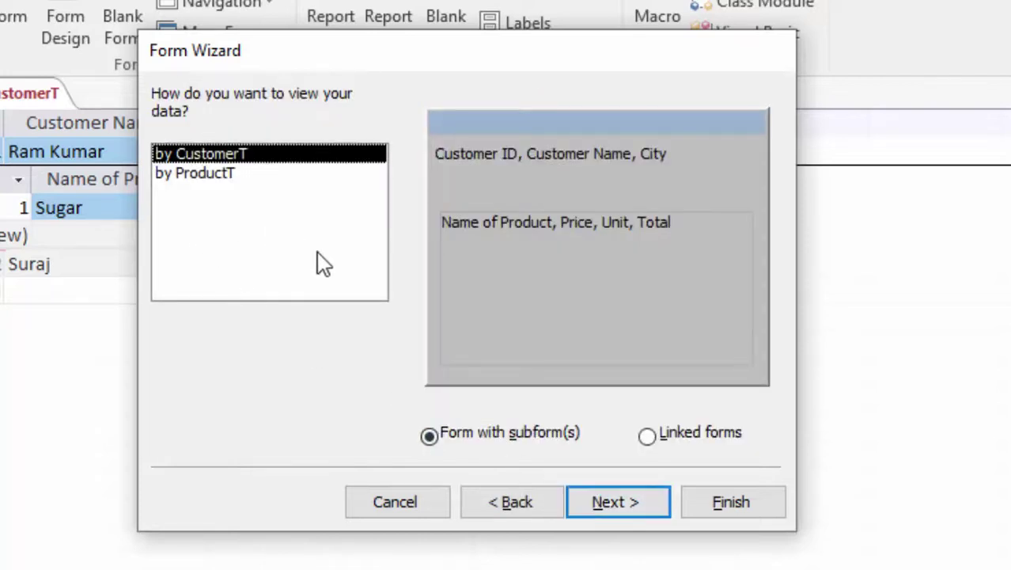
pyautogui.click(599, 508)
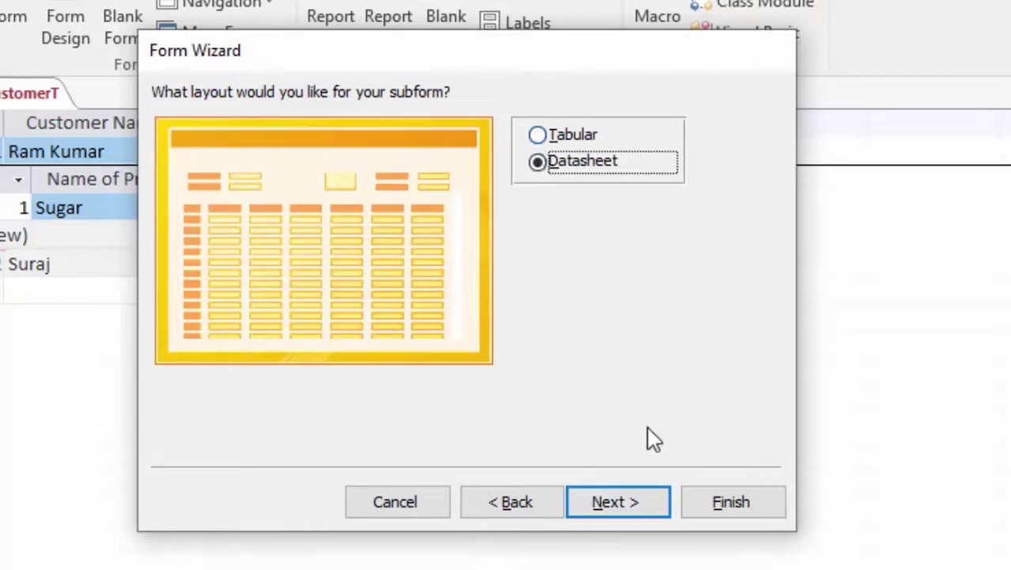
pyautogui.click(614, 491)
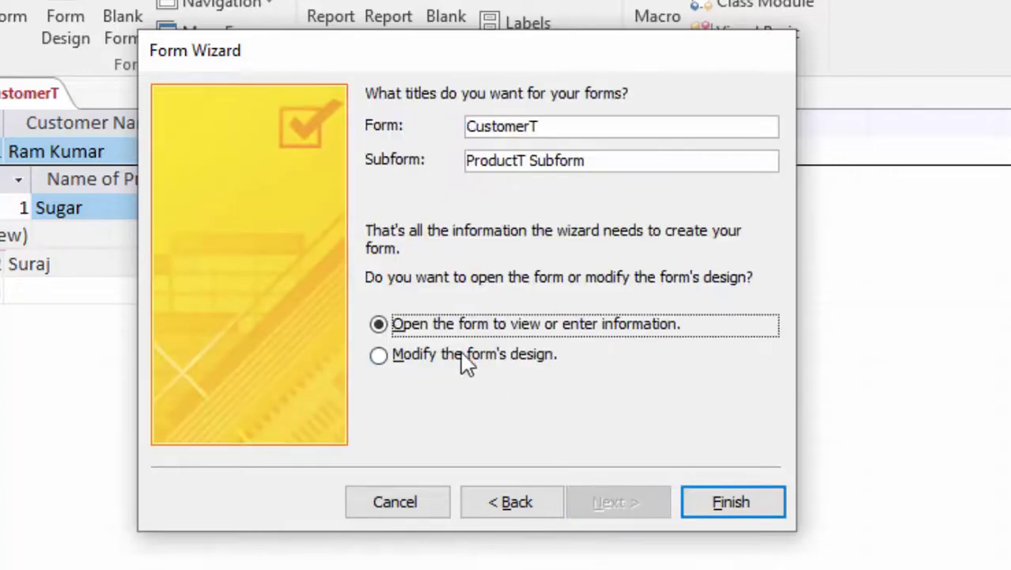
pyautogui.click(467, 358)
pyautogui.click(723, 507)
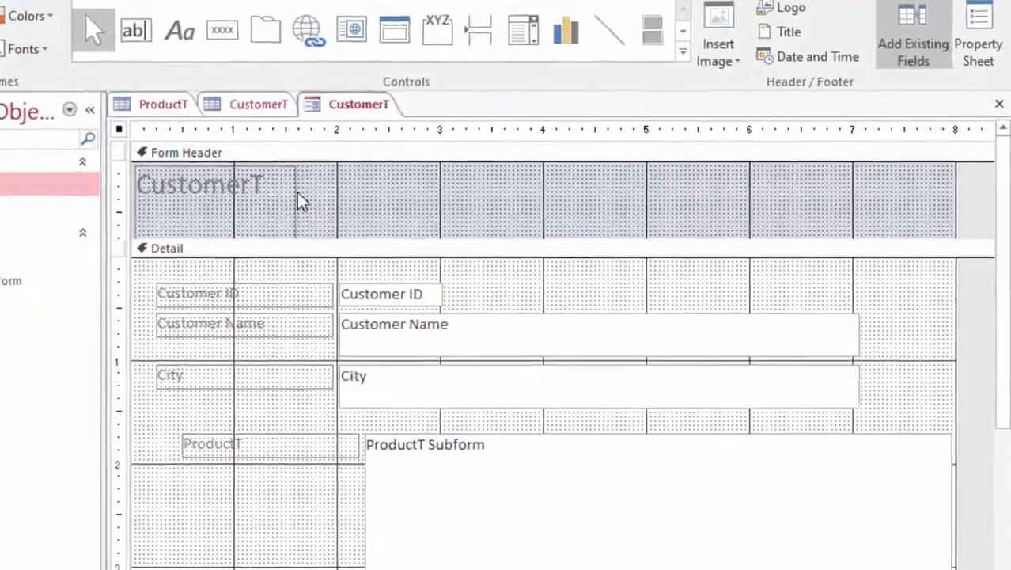
# Step: Delete the CustomerT title label and draw a combo box in the Form Header
pyautogui.click(354, 234)
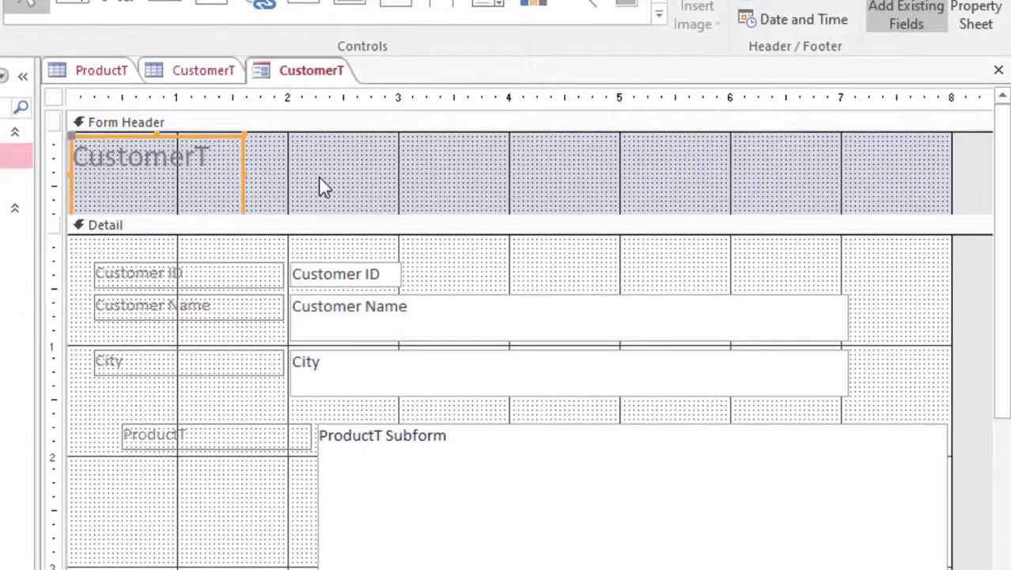
pyautogui.press('Delete')
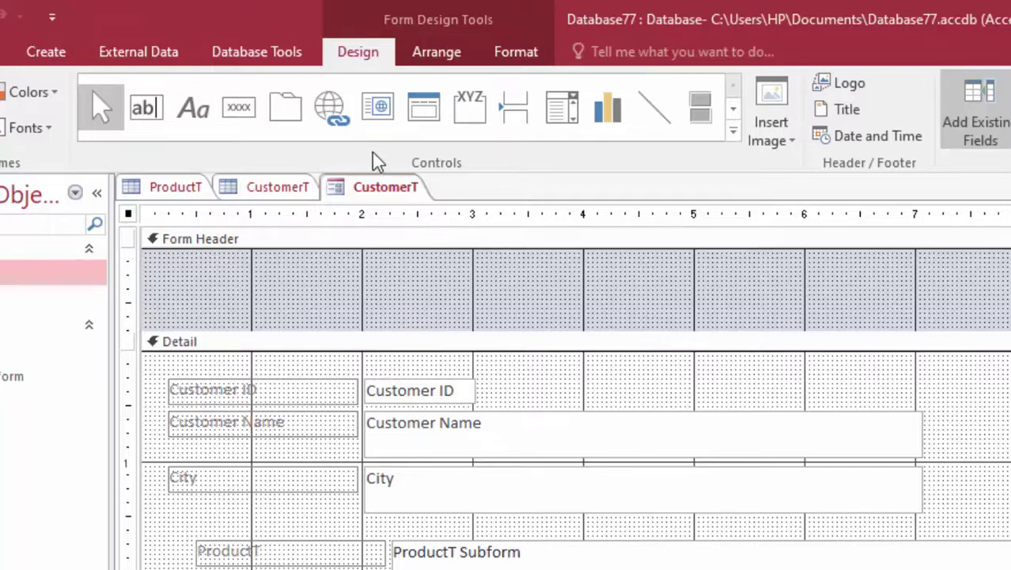
pyautogui.click(563, 109)
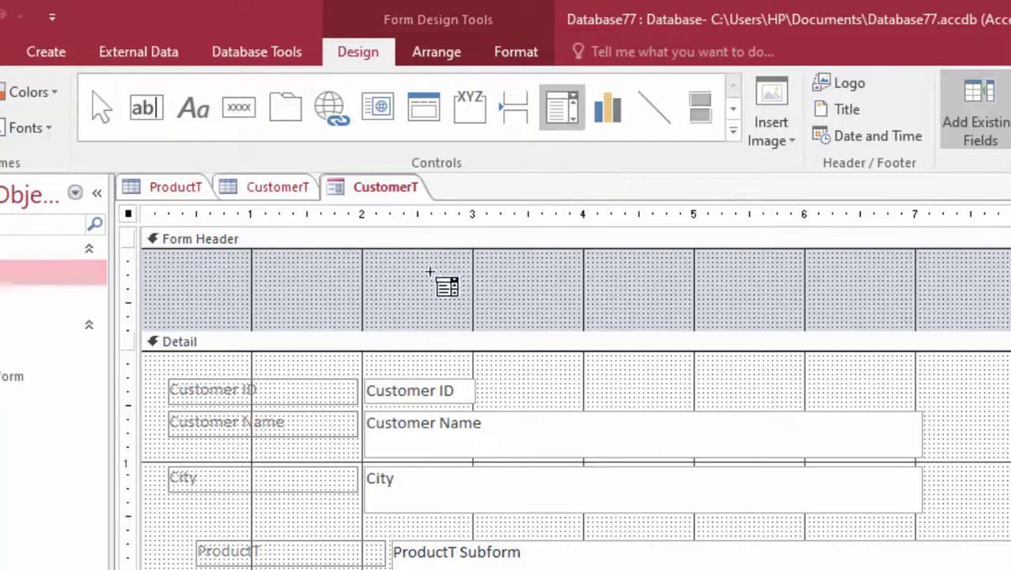
pyautogui.moveTo(403, 268); pyautogui.dragTo(555, 289)
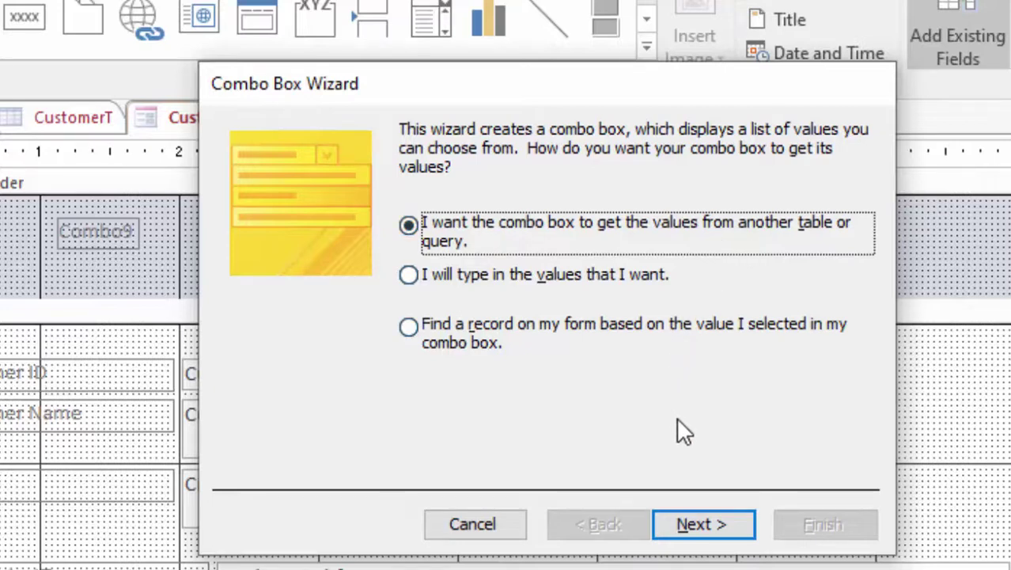
# Step: Set the combo box to take its values from CustomerT's City field
pyautogui.click(712, 536)
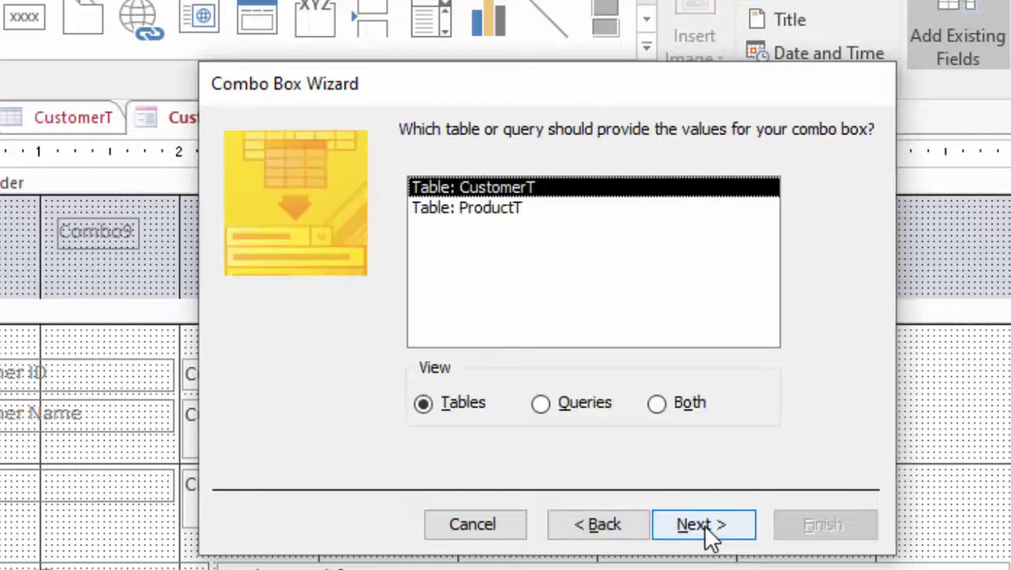
pyautogui.click(527, 210)
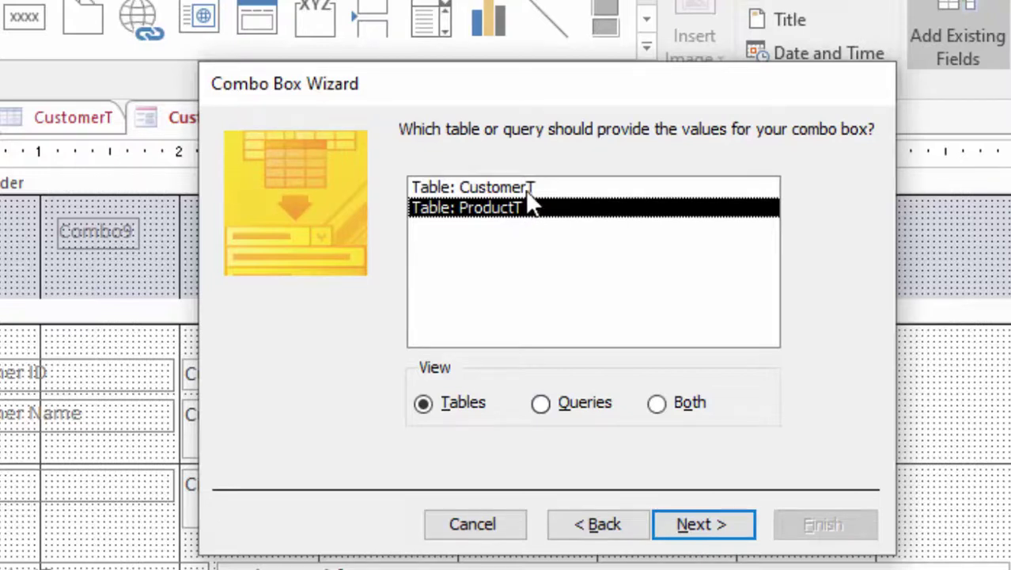
pyautogui.click(527, 190)
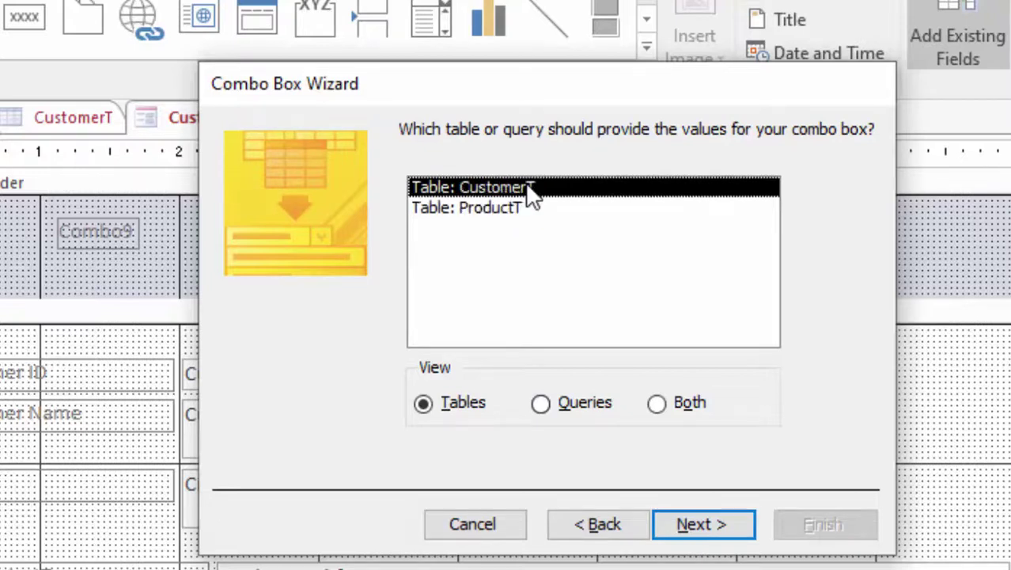
pyautogui.click(711, 531)
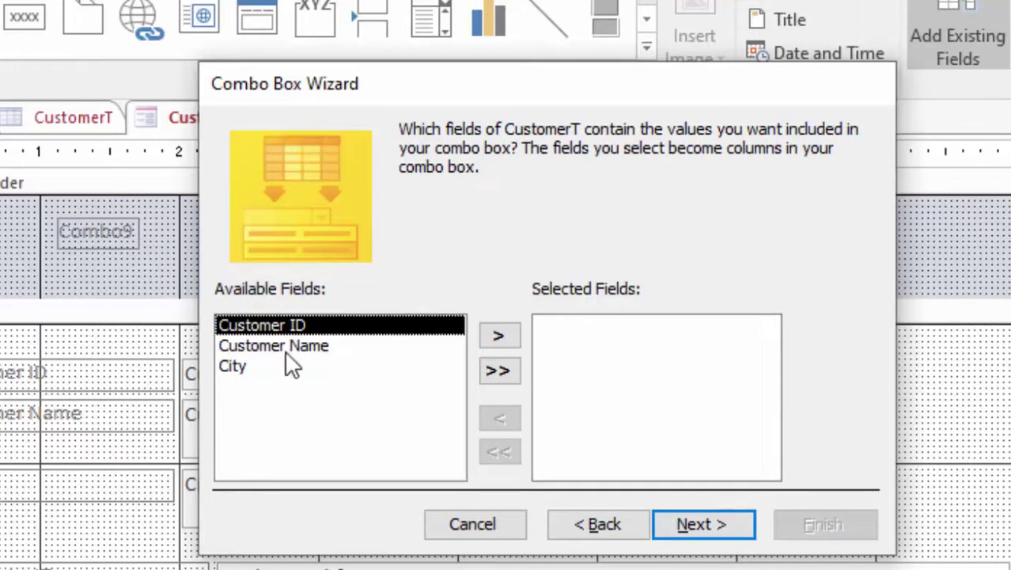
pyautogui.click(320, 349)
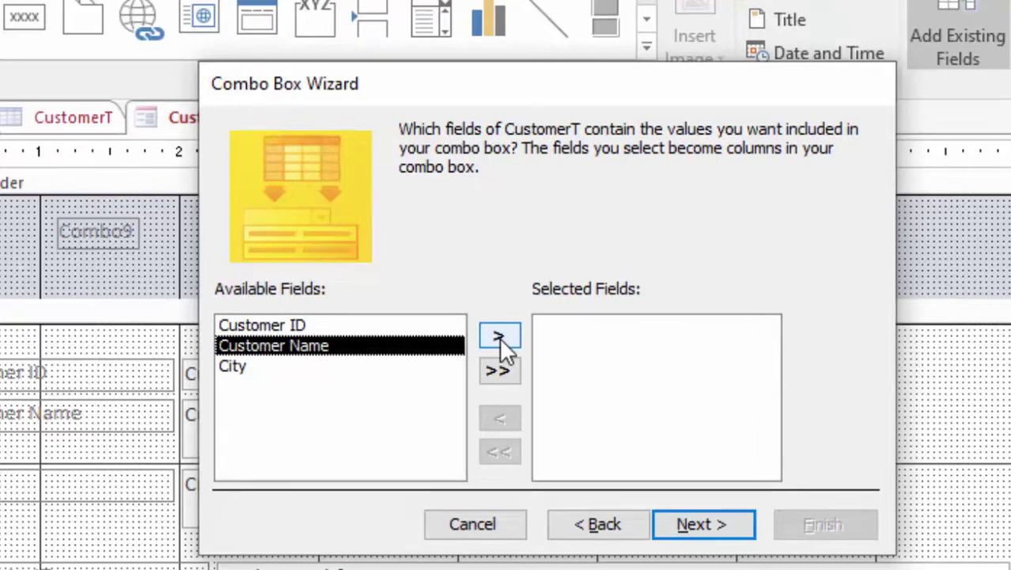
pyautogui.click(237, 370)
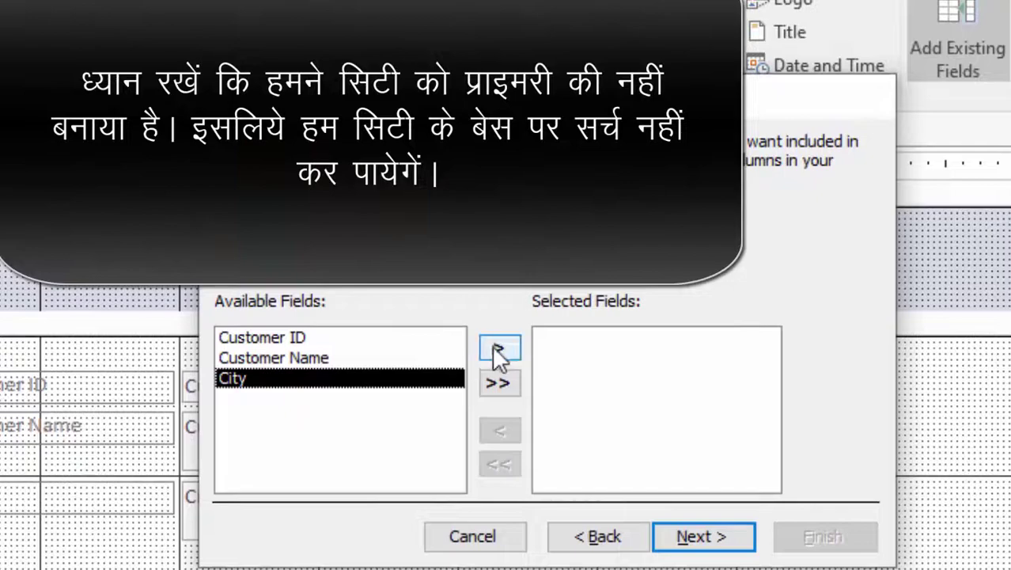
pyautogui.click(498, 342)
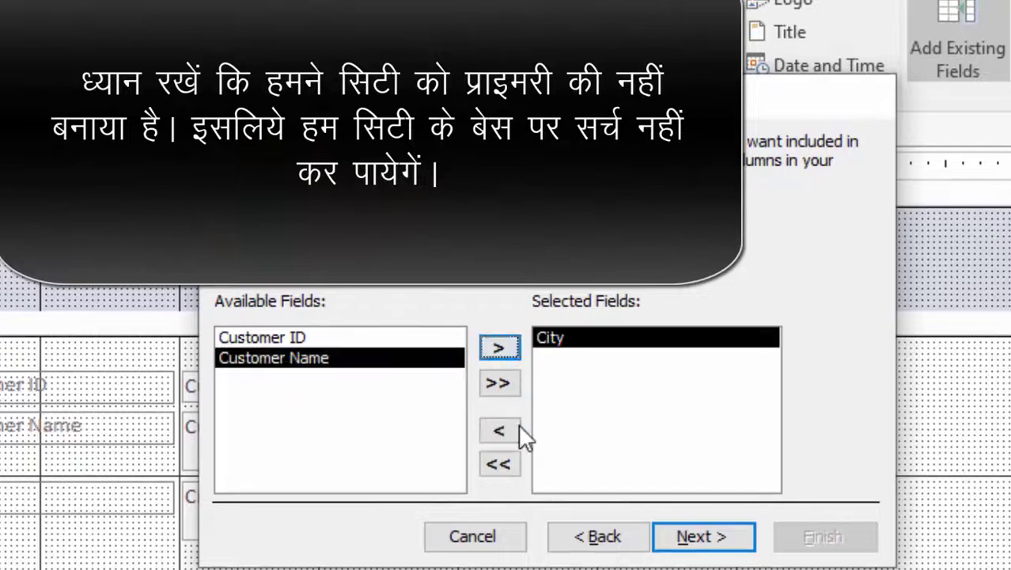
# Step: Accept the default sort, width and storage settings, and label the combo box City
pyautogui.click(702, 546)
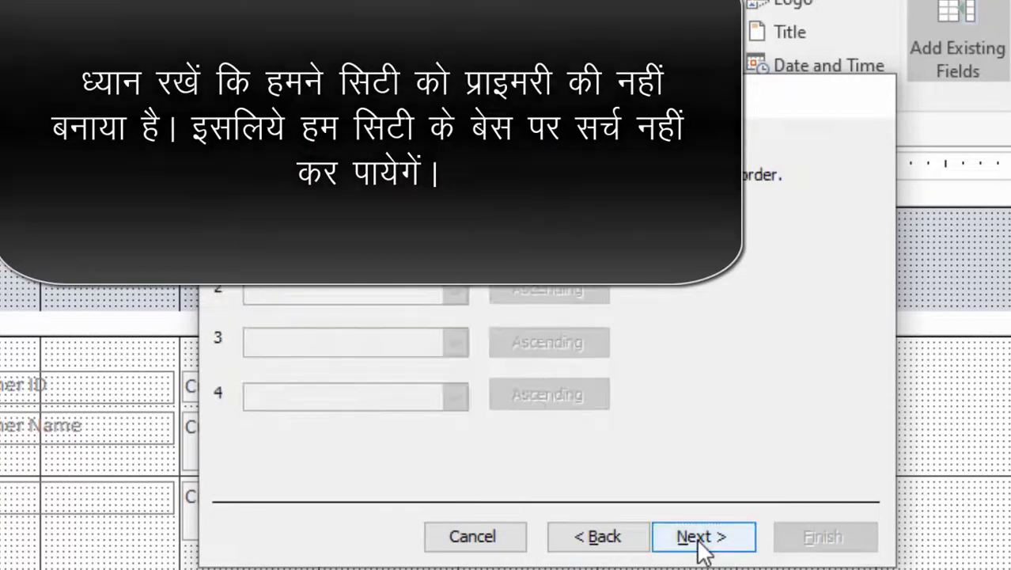
pyautogui.click(702, 540)
pyautogui.click(701, 545)
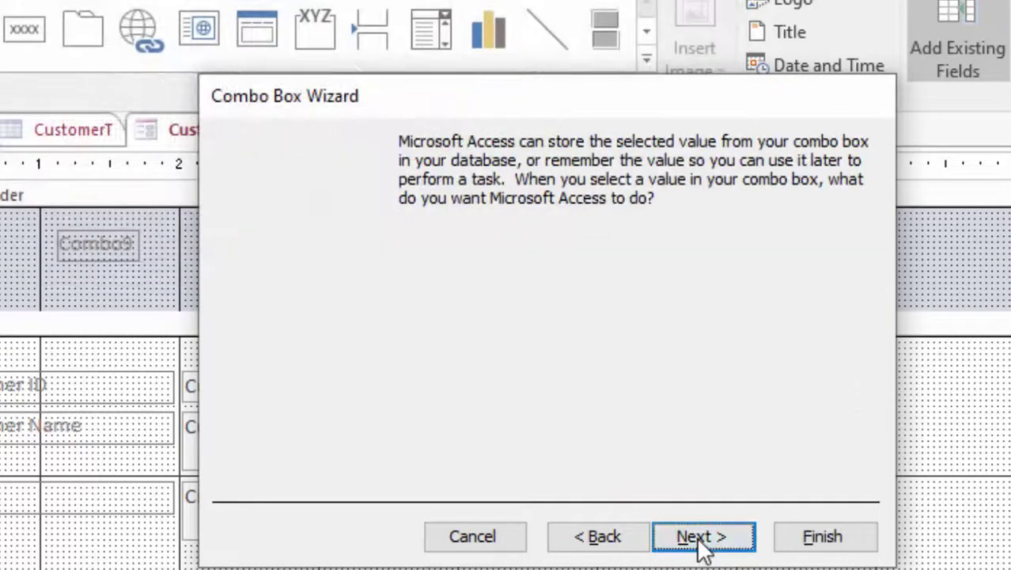
pyautogui.click(703, 540)
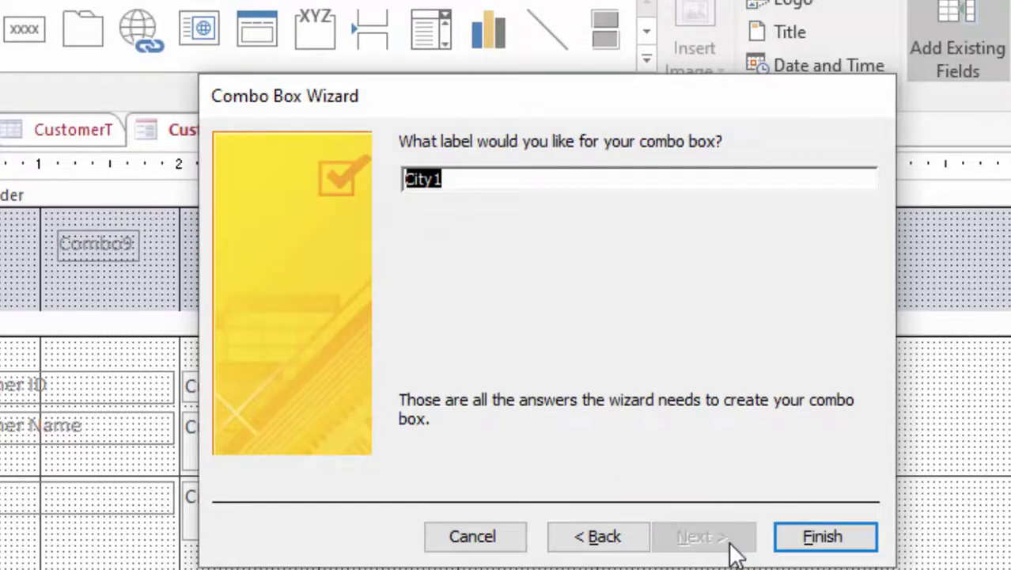
pyautogui.press('Tab')
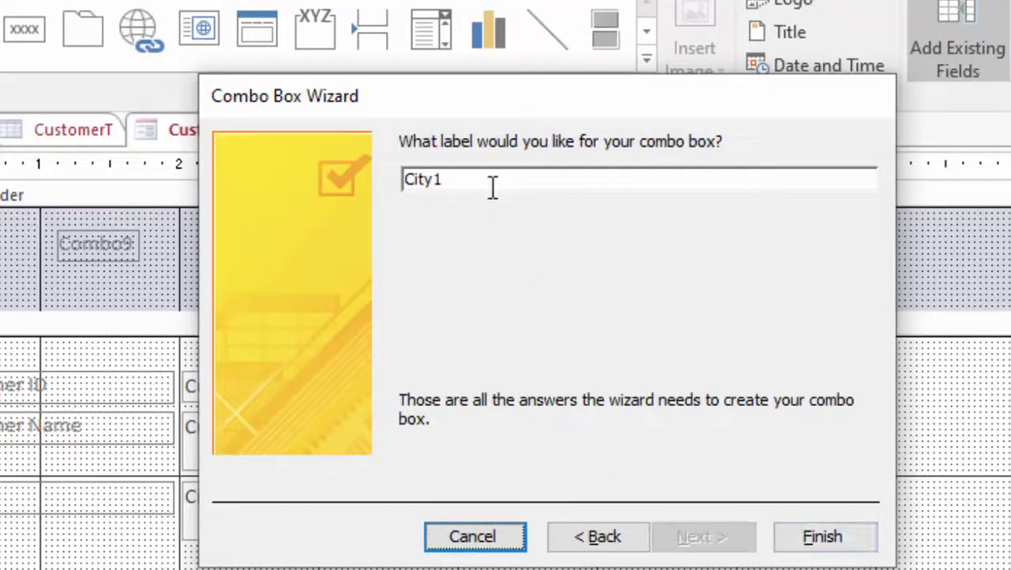
pyautogui.click(490, 188)
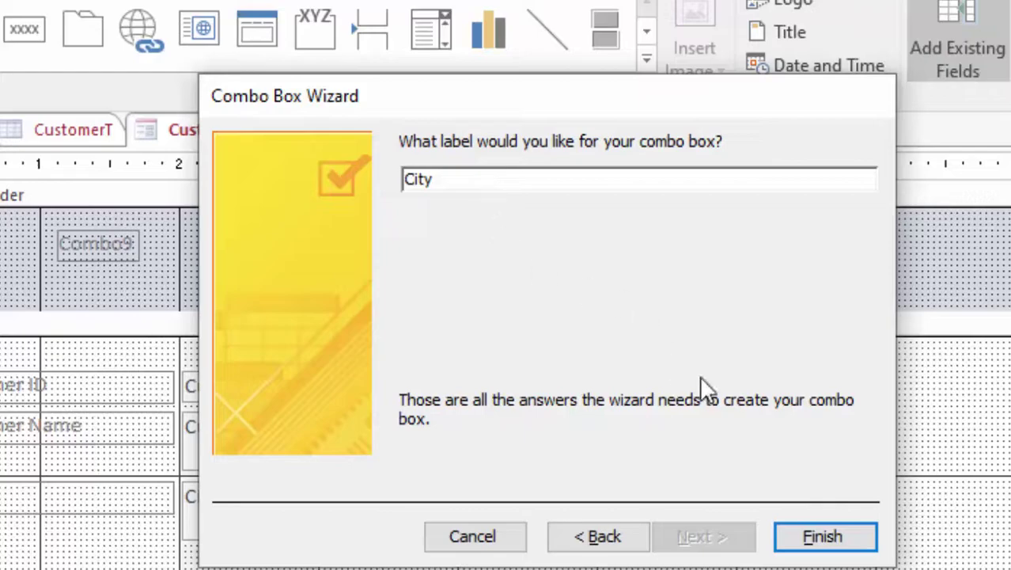
pyautogui.click(848, 548)
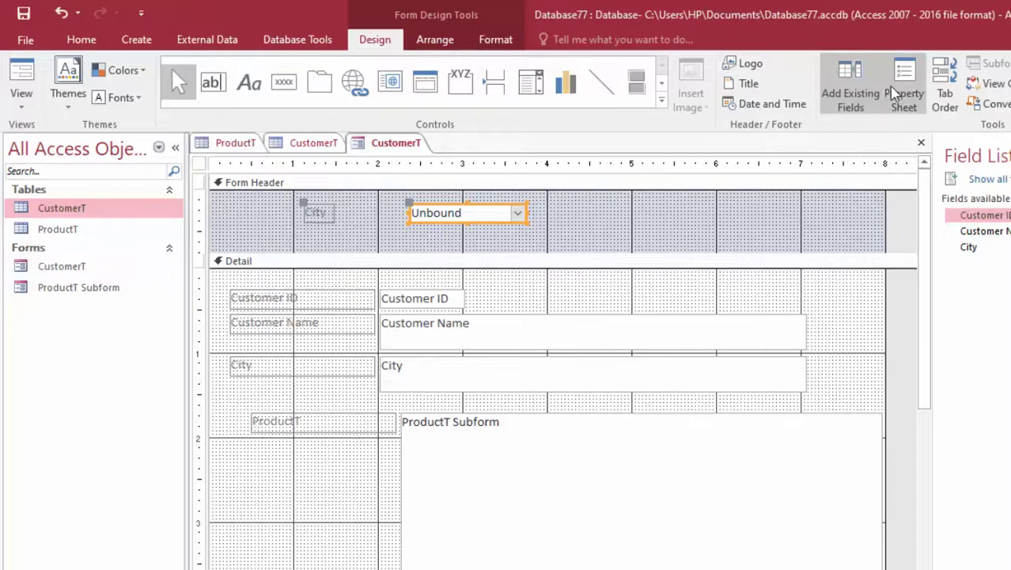
# Step: Set the form's Pop Up property to Yes and save the form
pyautogui.click(899, 91)
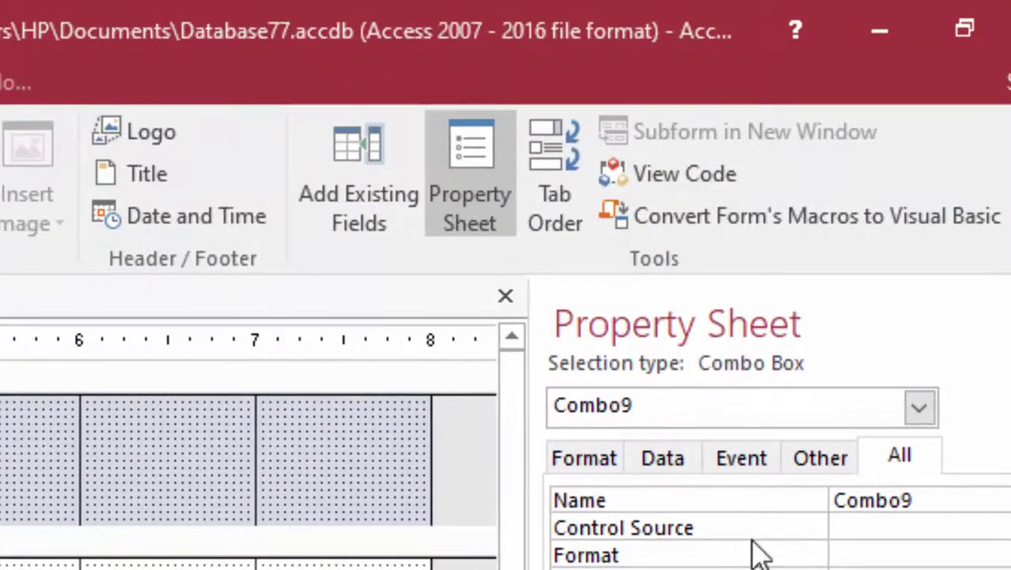
pyautogui.click(918, 409)
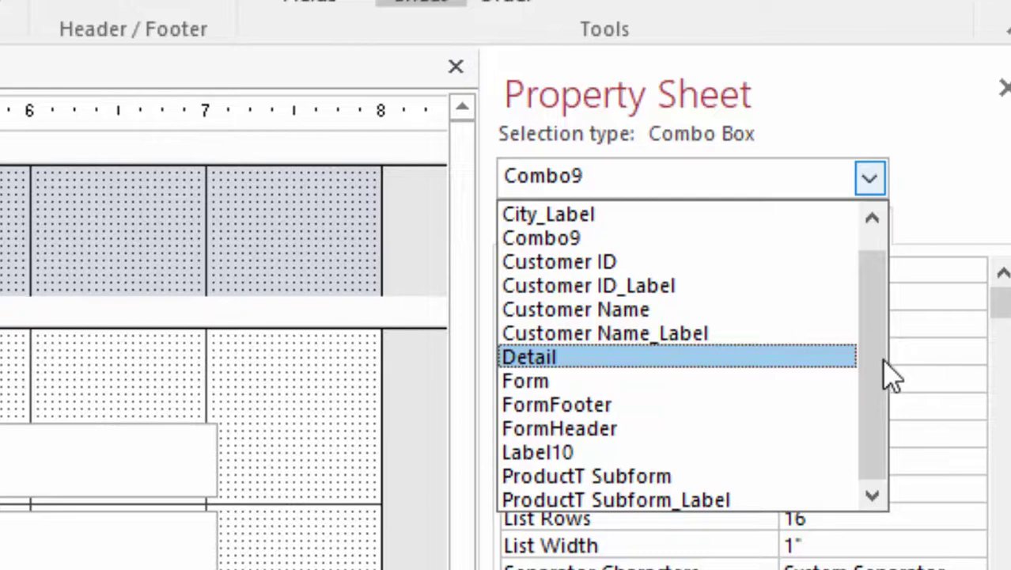
pyautogui.click(643, 385)
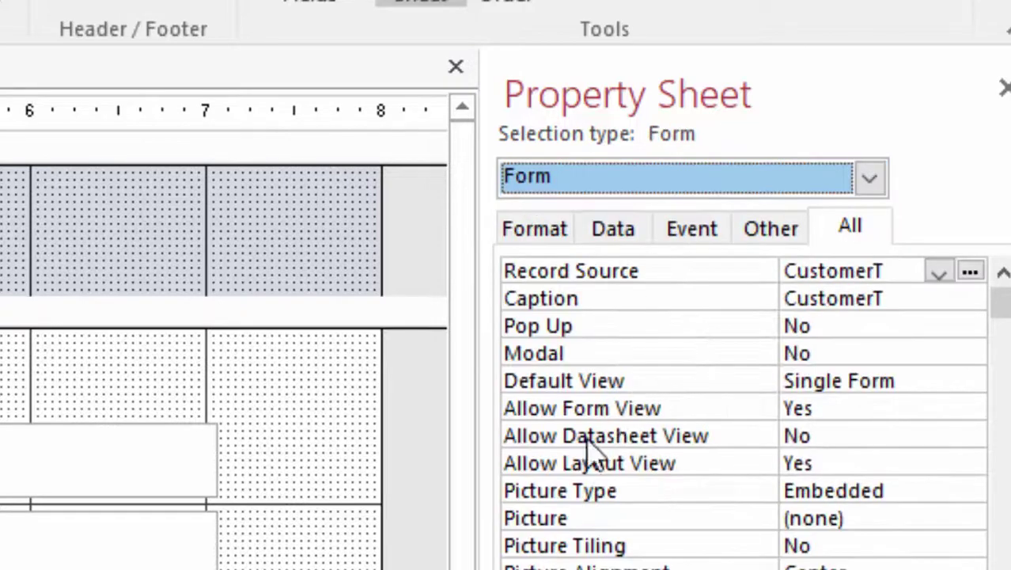
pyautogui.click(902, 326)
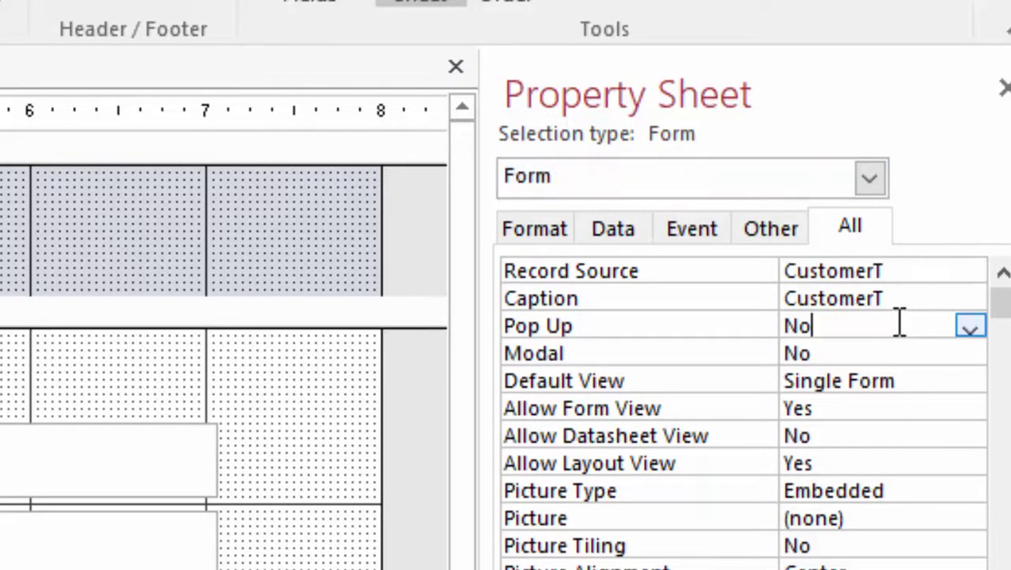
pyautogui.click(970, 330)
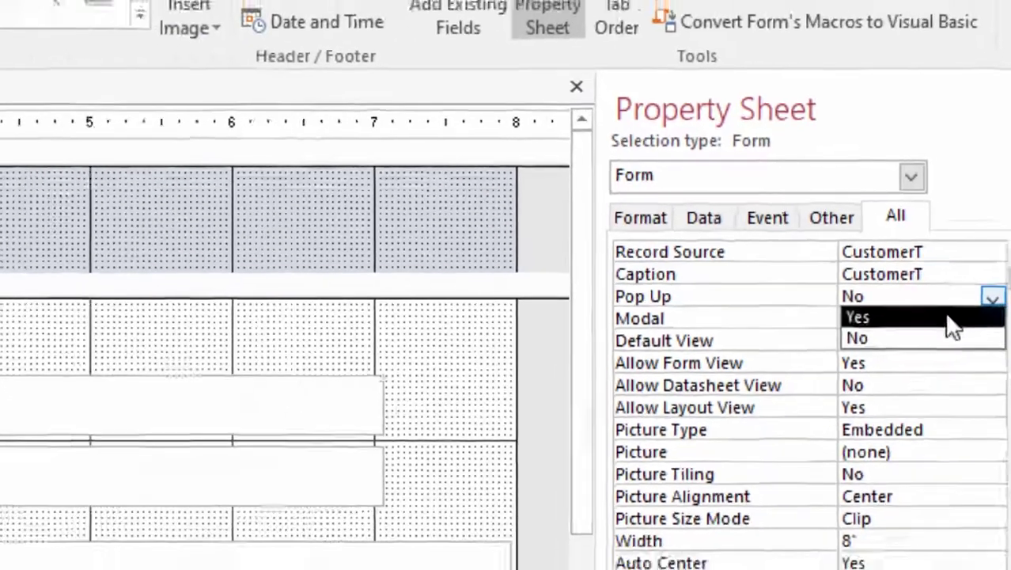
pyautogui.click(939, 353)
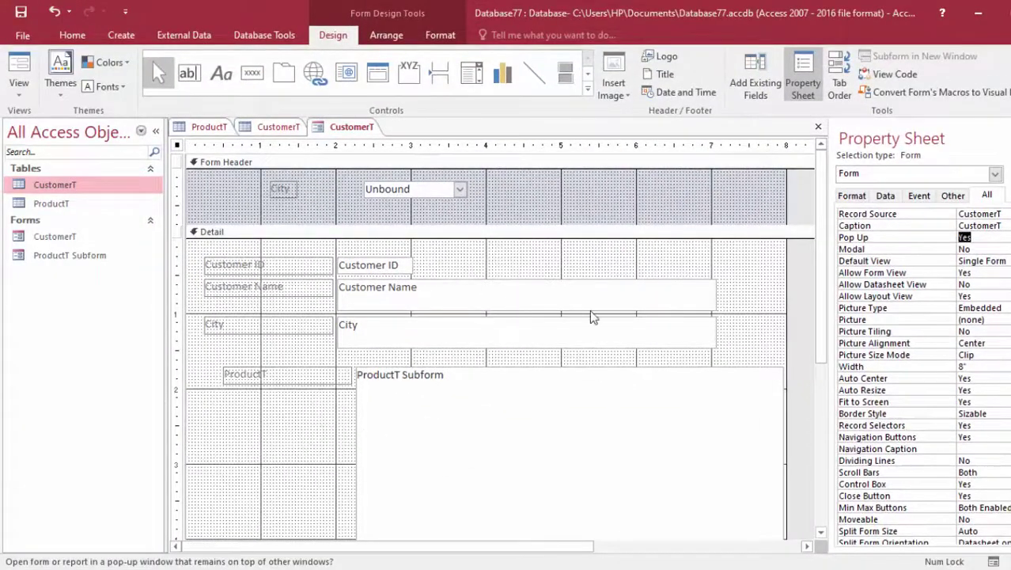
pyautogui.click(19, 16)
# Step: Colour the Form Header pale pink and the Detail section yellow (#FFF200)
pyautogui.click(584, 197)
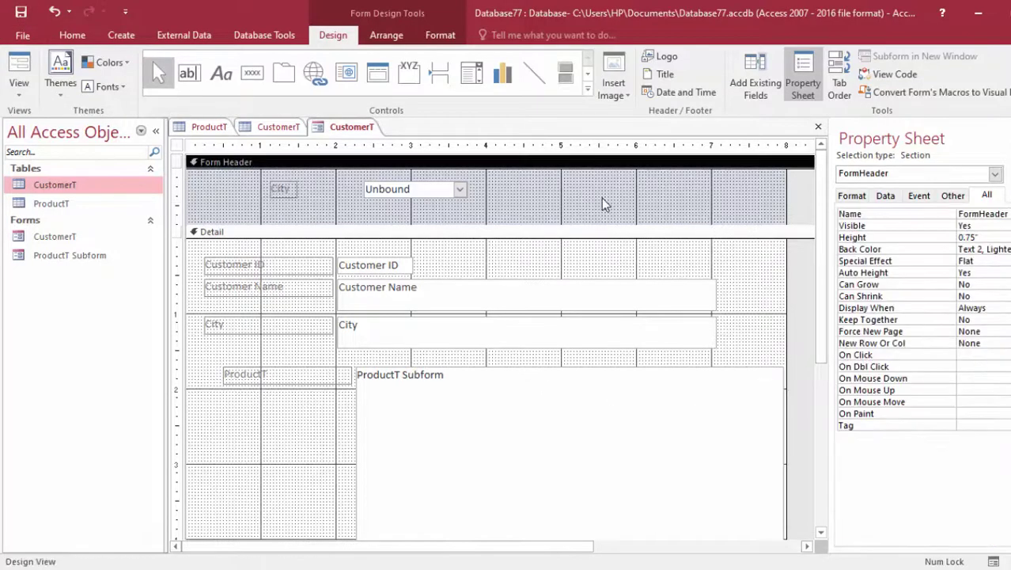
pyautogui.click(72, 35)
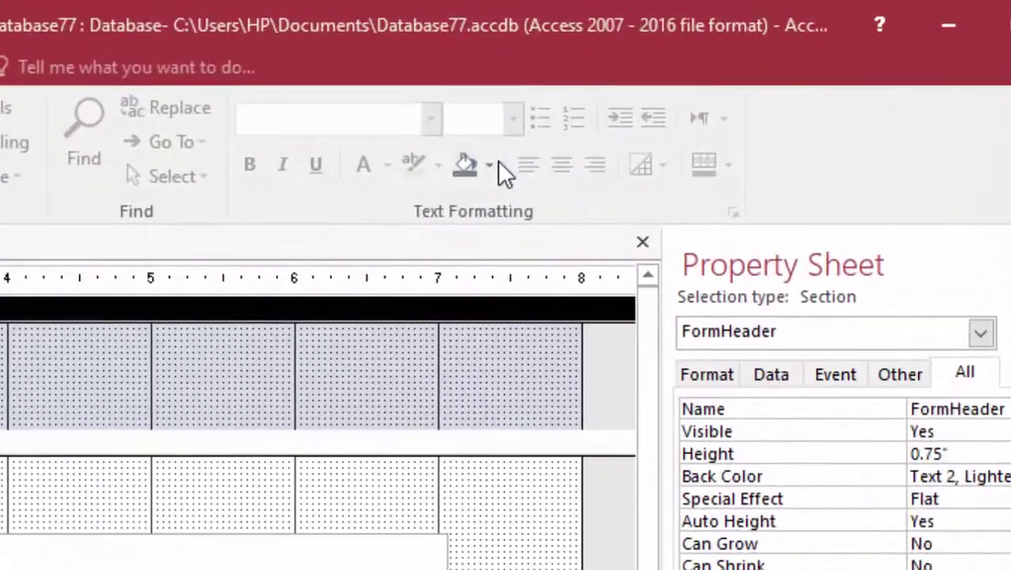
pyautogui.click(737, 85)
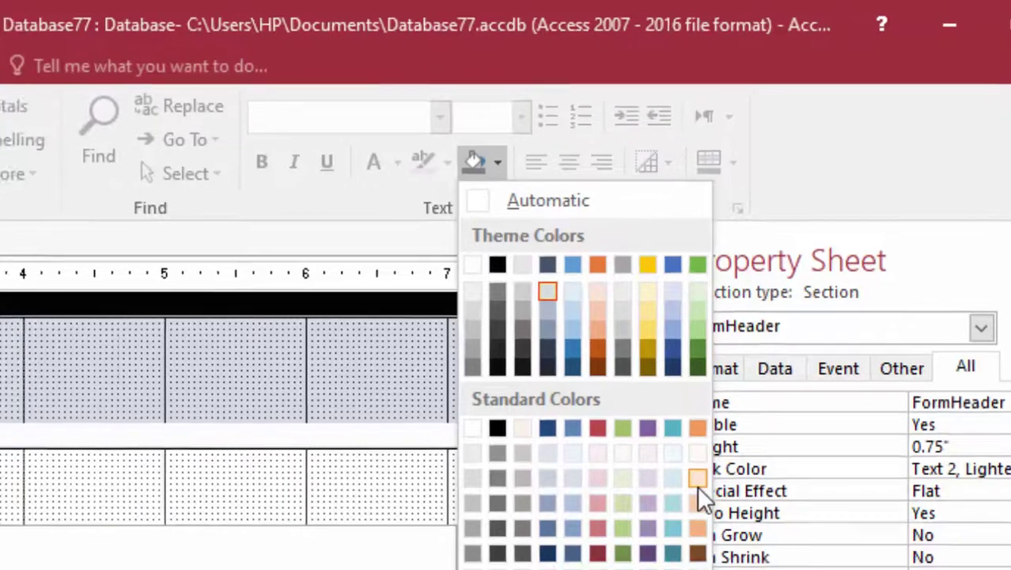
pyautogui.click(692, 485)
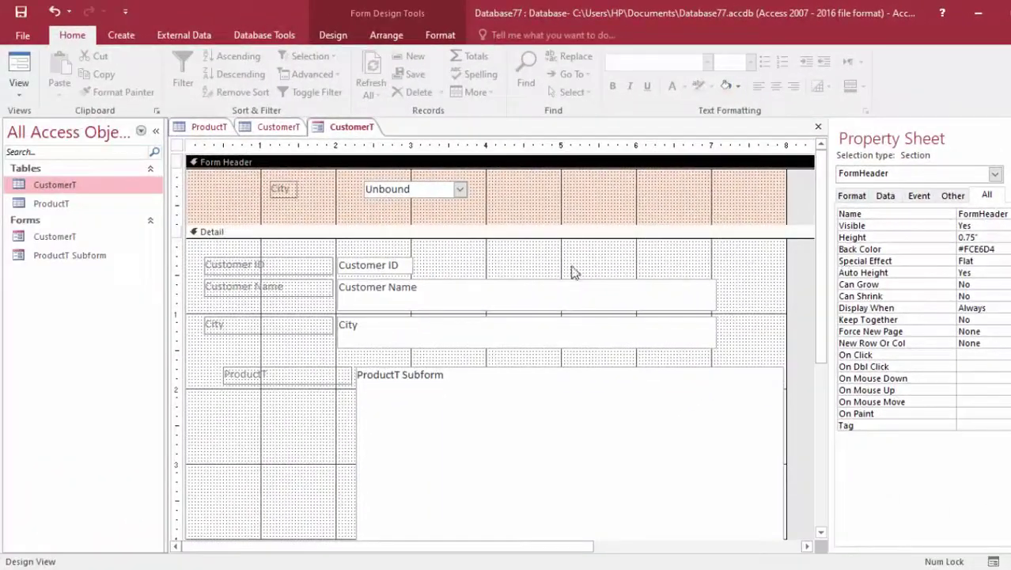
pyautogui.click(268, 445)
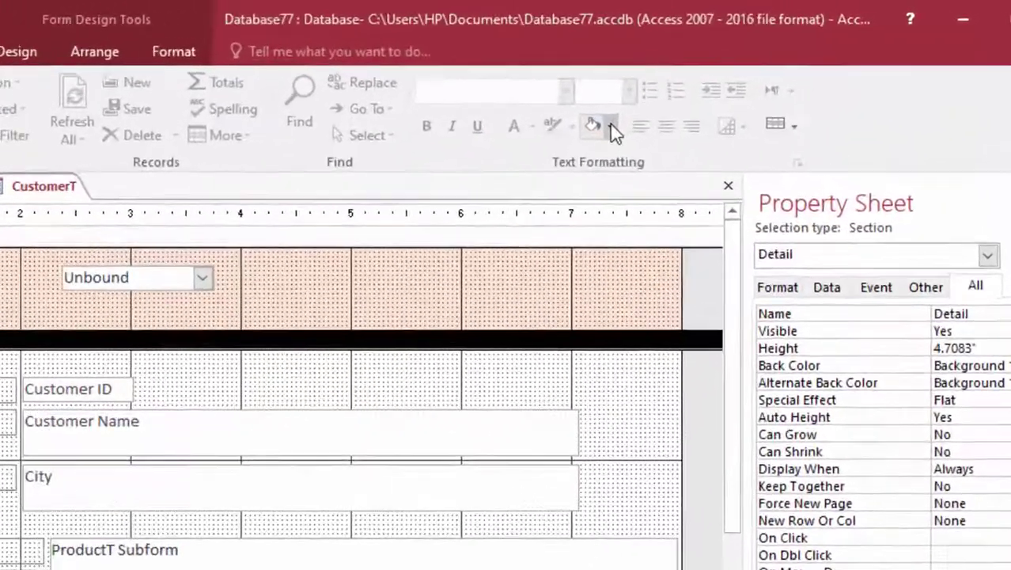
pyautogui.click(726, 86)
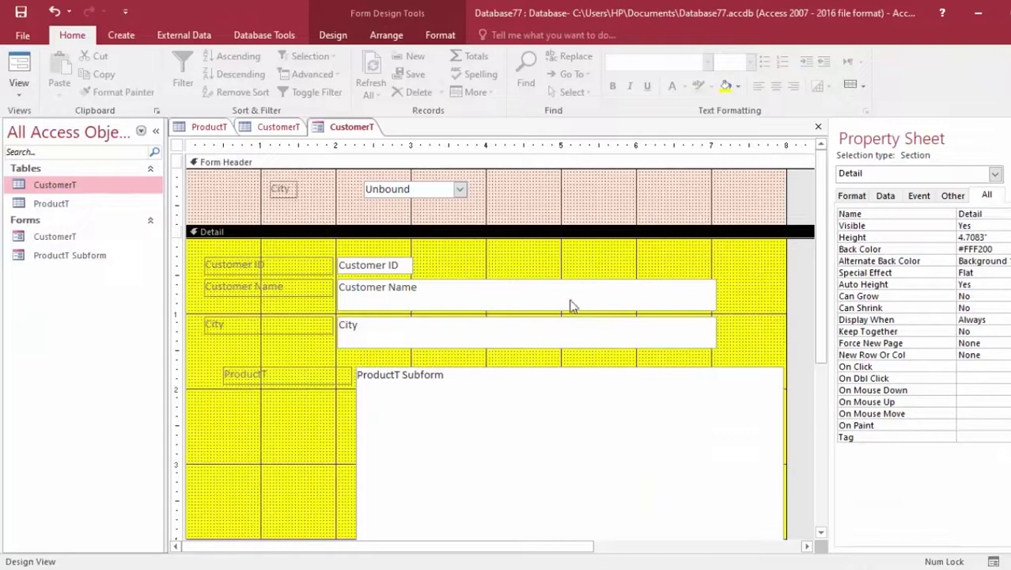
pyautogui.hotkey('ctrl', 'a')
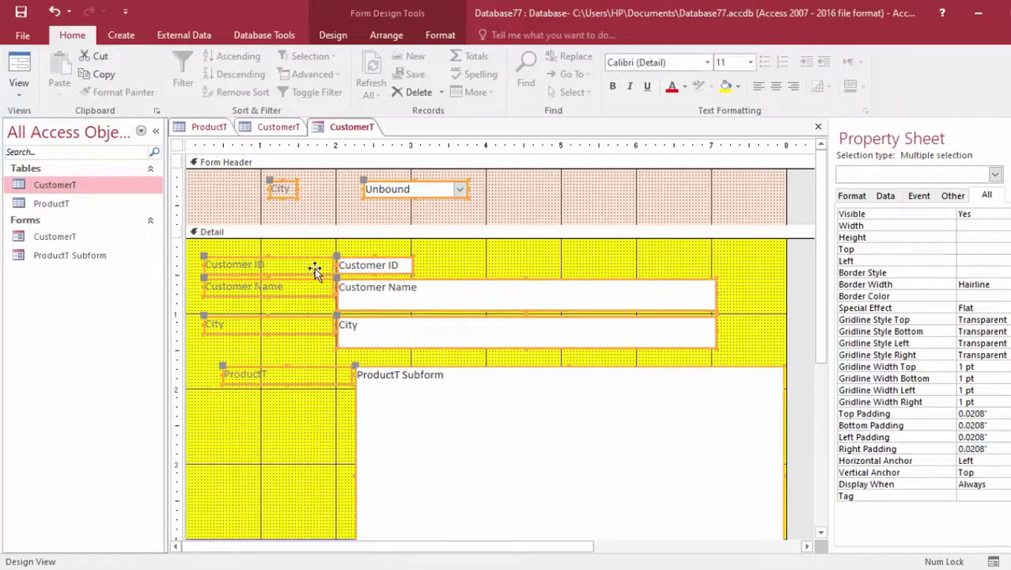
# Step: Make the selected labels black and bold, then view the form in Form View
pyautogui.click(686, 86)
pyautogui.click(685, 140)
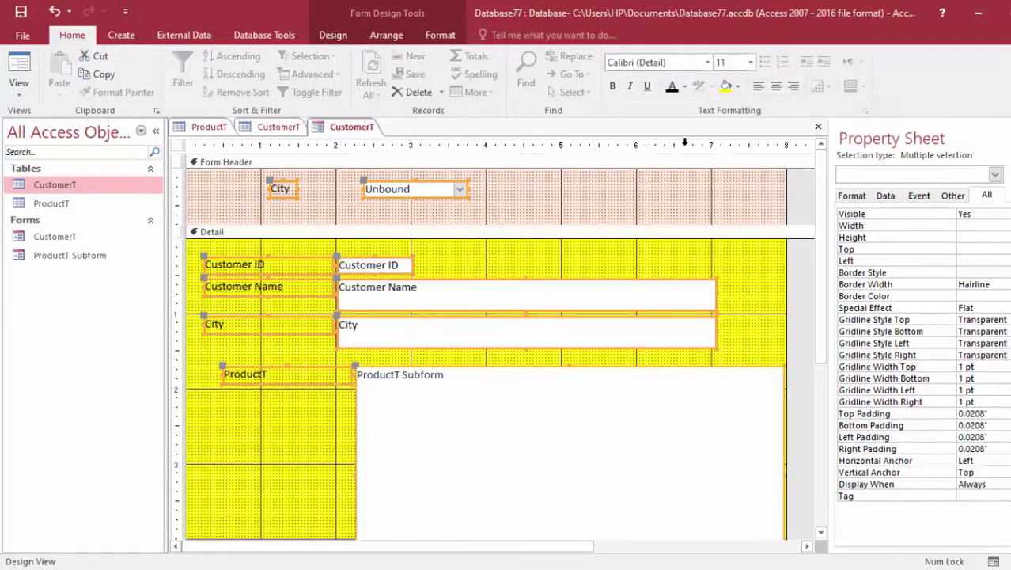
pyautogui.hotkey('ctrl', 'b')
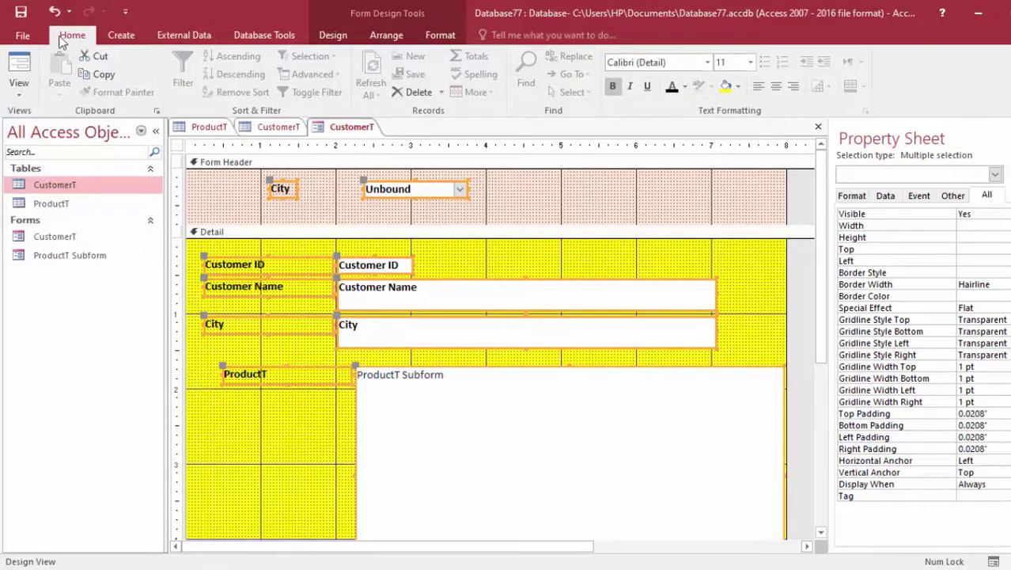
pyautogui.click(19, 63)
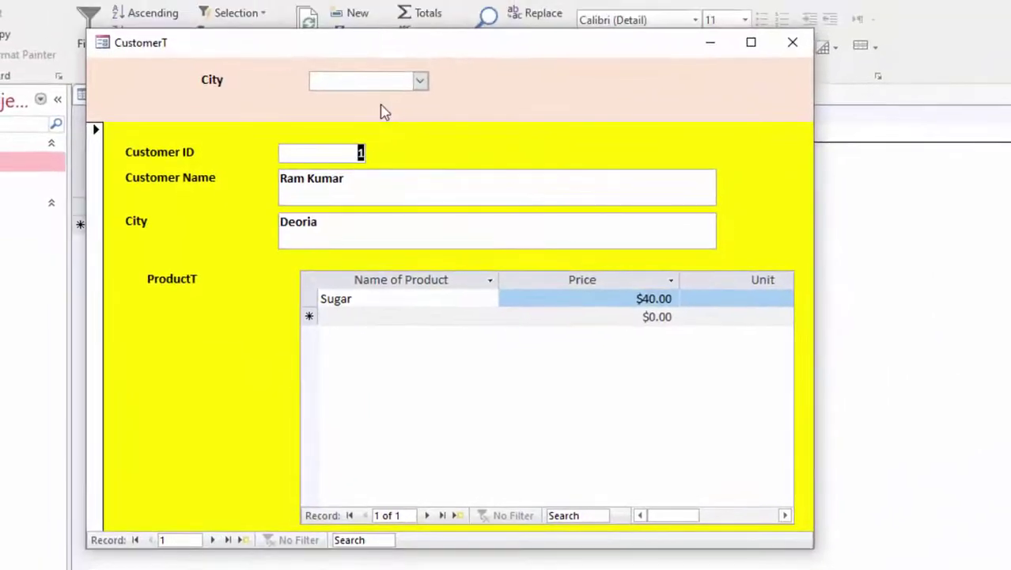
# Step: Pick Deoria in the City search box, move into the product subform, and close the form
pyautogui.click(420, 83)
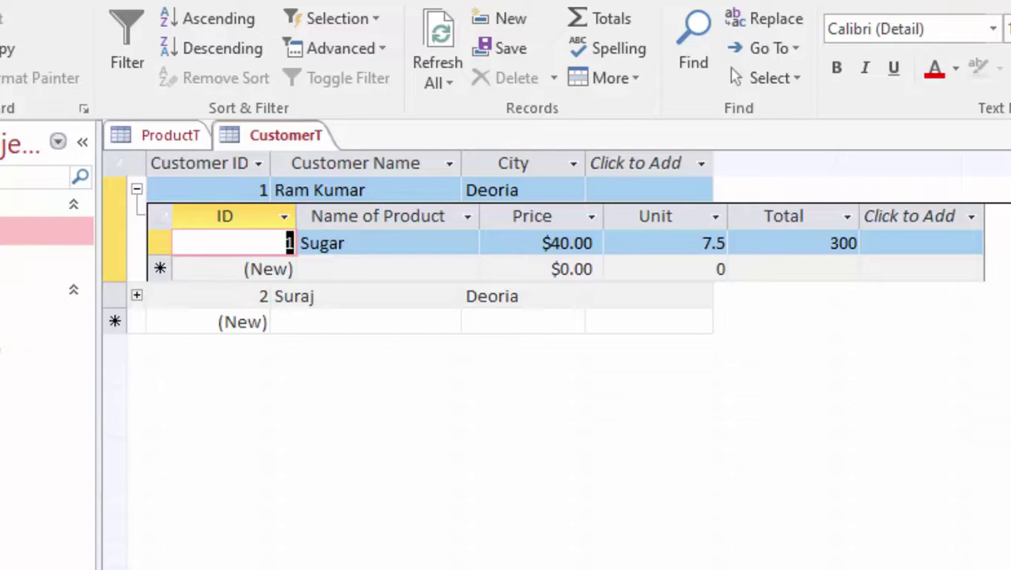
pyautogui.click(46, 315)
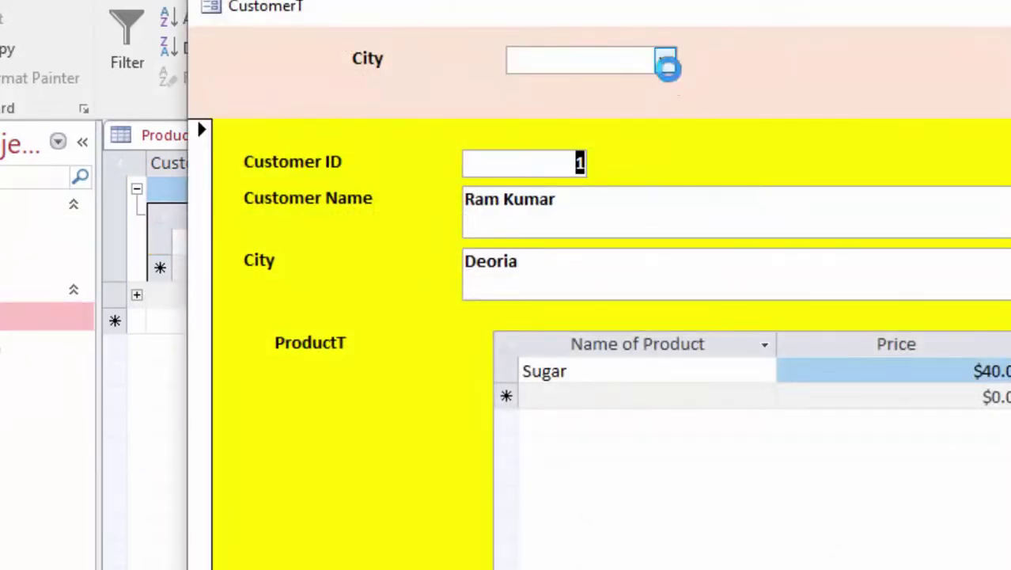
pyautogui.click(667, 68)
pyautogui.click(584, 116)
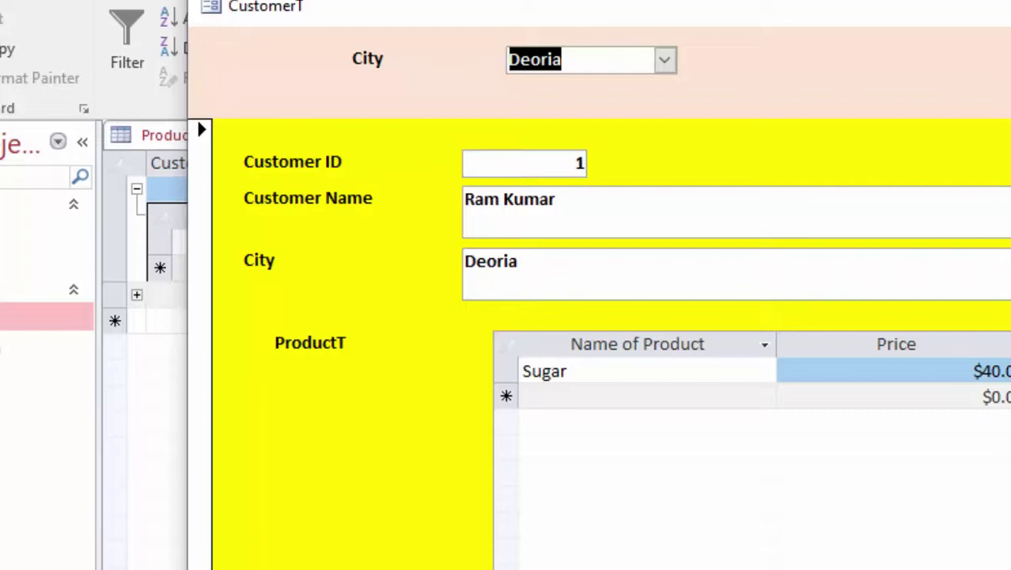
pyautogui.press('Tab')
pyautogui.press('Down')
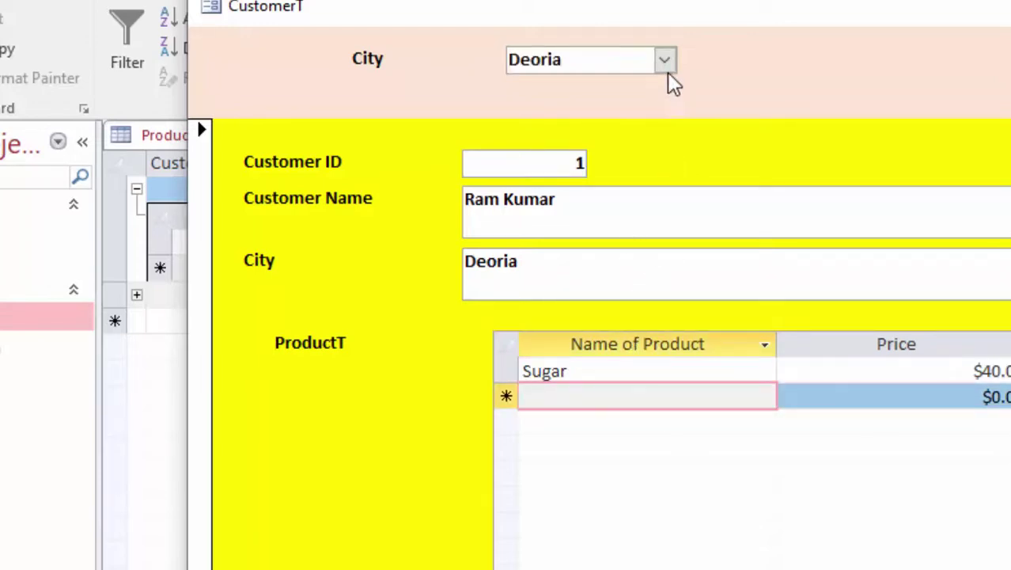
pyautogui.hotkey('ctrl', 'F4')
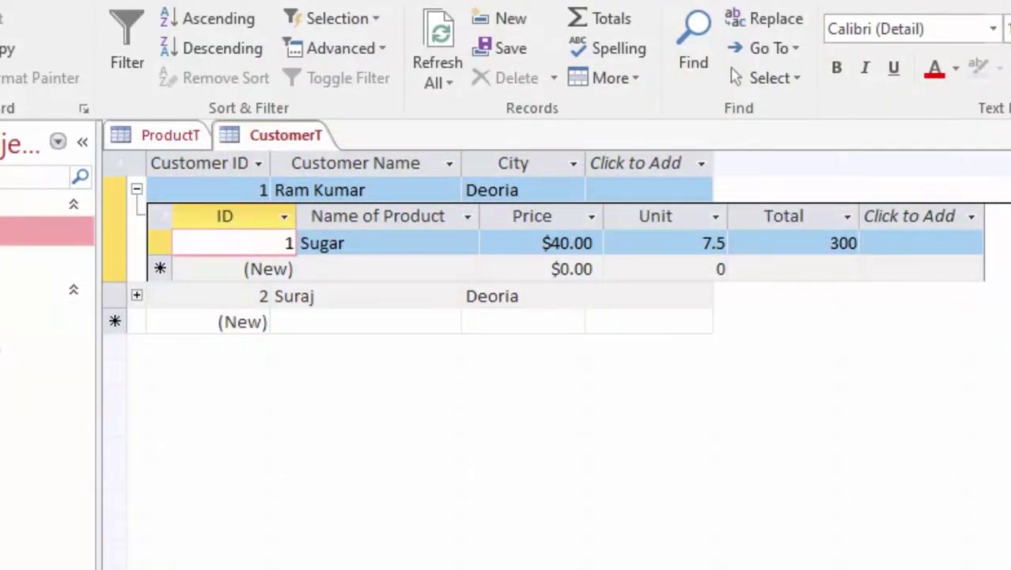
# Step: Return to the CustomerT datasheet and collapse the customers' product subdatasheets
pyautogui.click(47, 229)
pyautogui.doubleClick(48, 262)
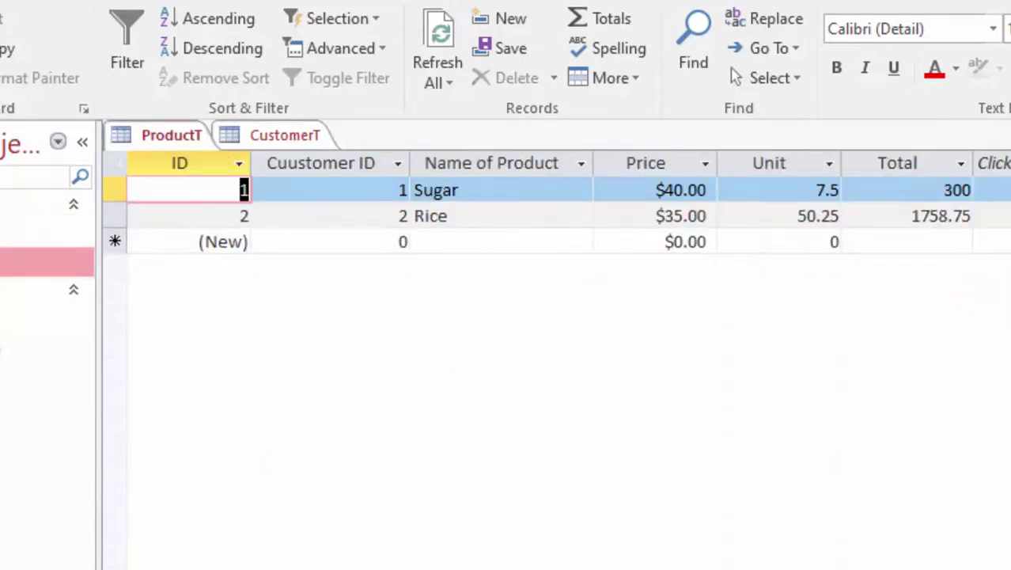
pyautogui.doubleClick(4, 231)
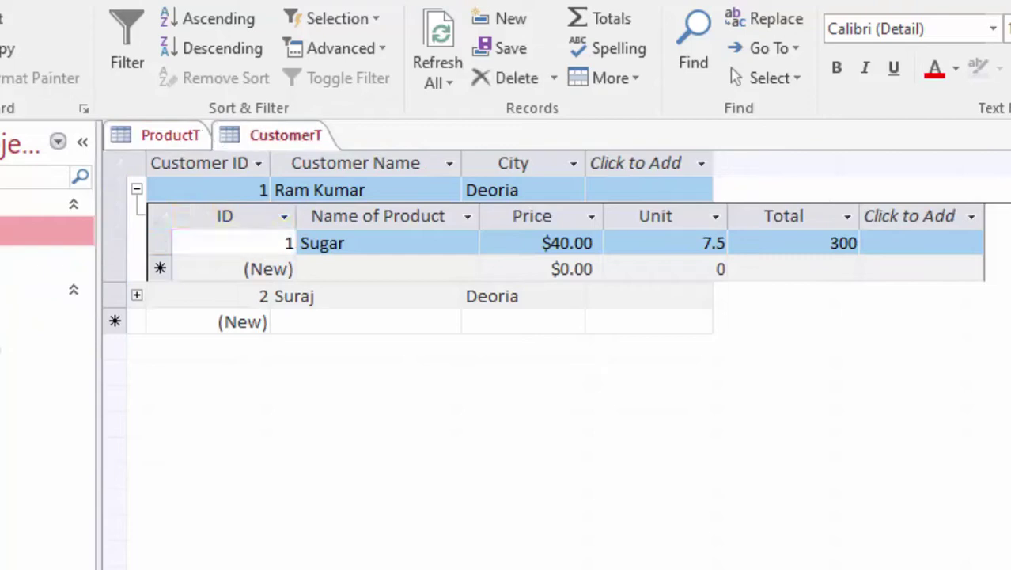
pyautogui.click(137, 297)
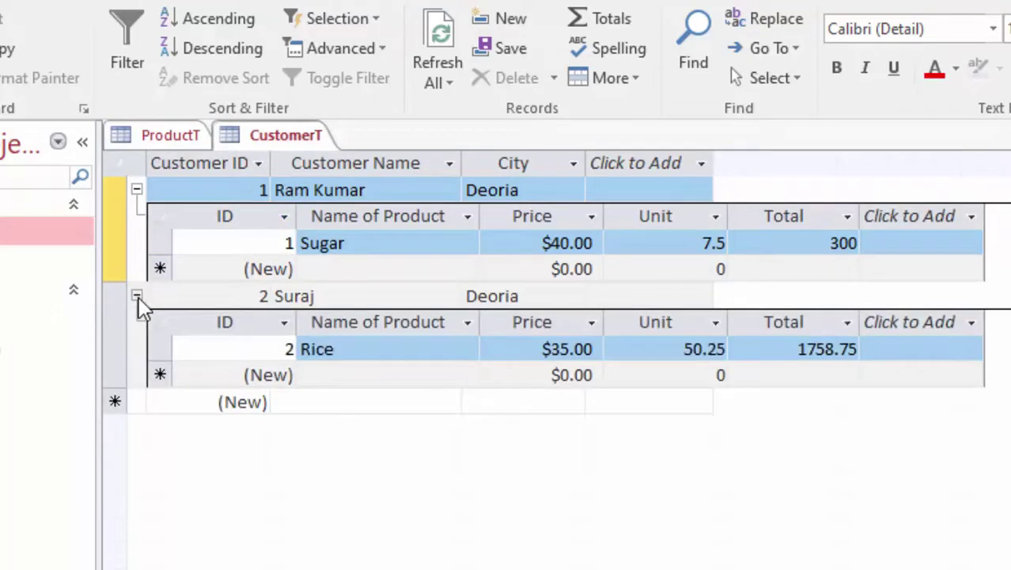
pyautogui.click(137, 296)
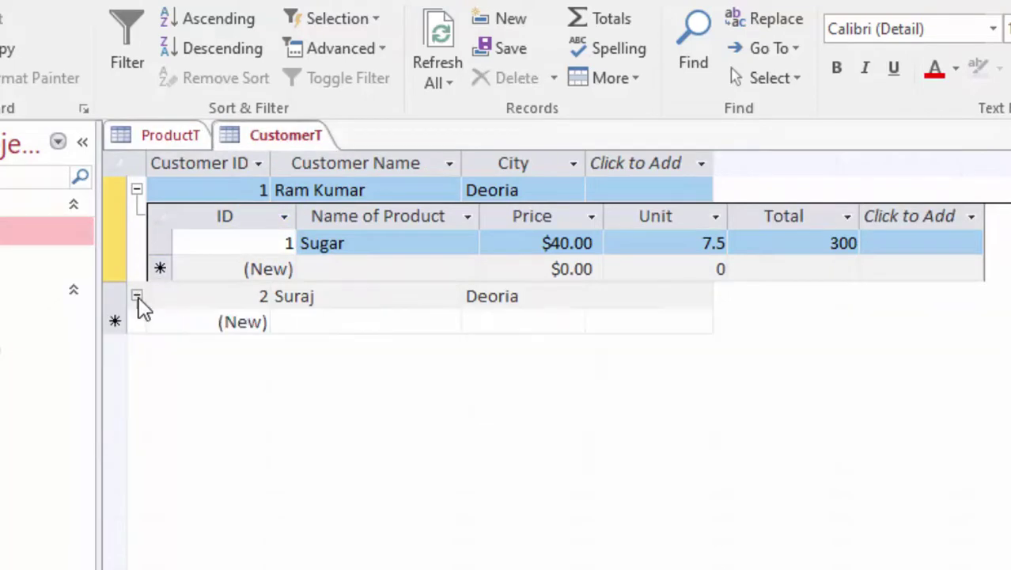
pyautogui.click(136, 191)
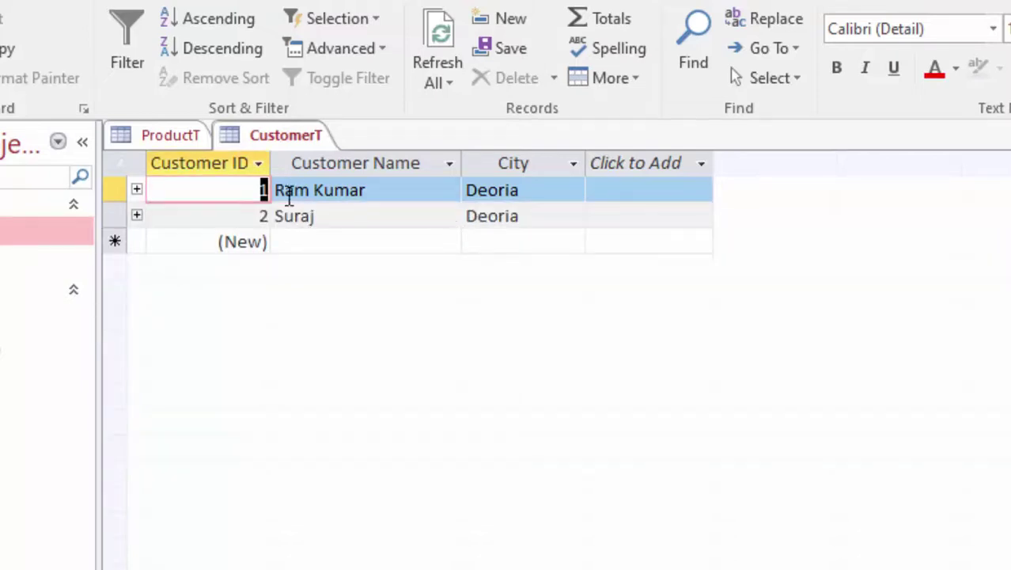
# Step: Add a new customer's name with City Lucknow, then reopen the ProductT table
pyautogui.click(292, 241)
pyautogui.write('S')
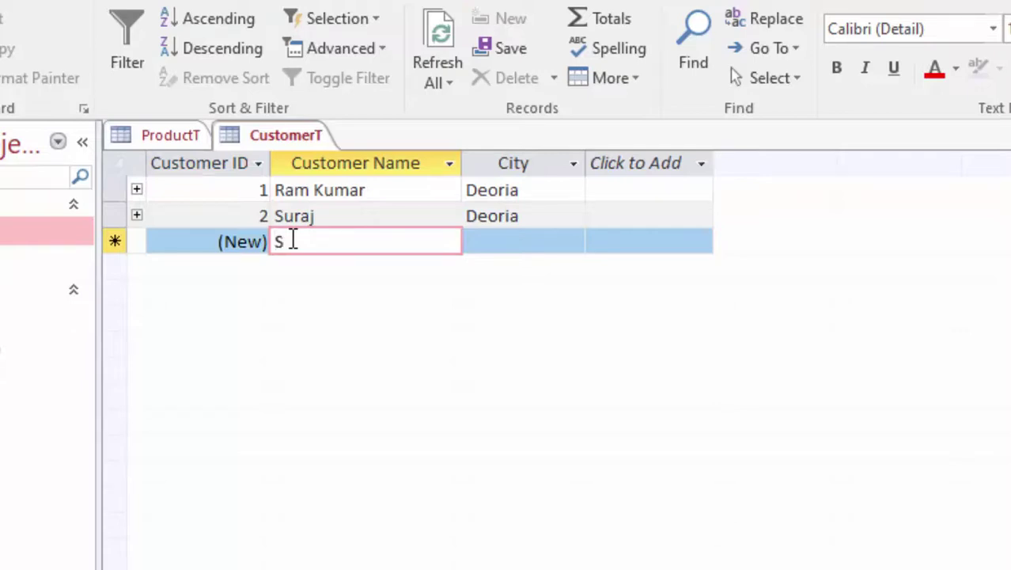
pyautogui.write('uresh')
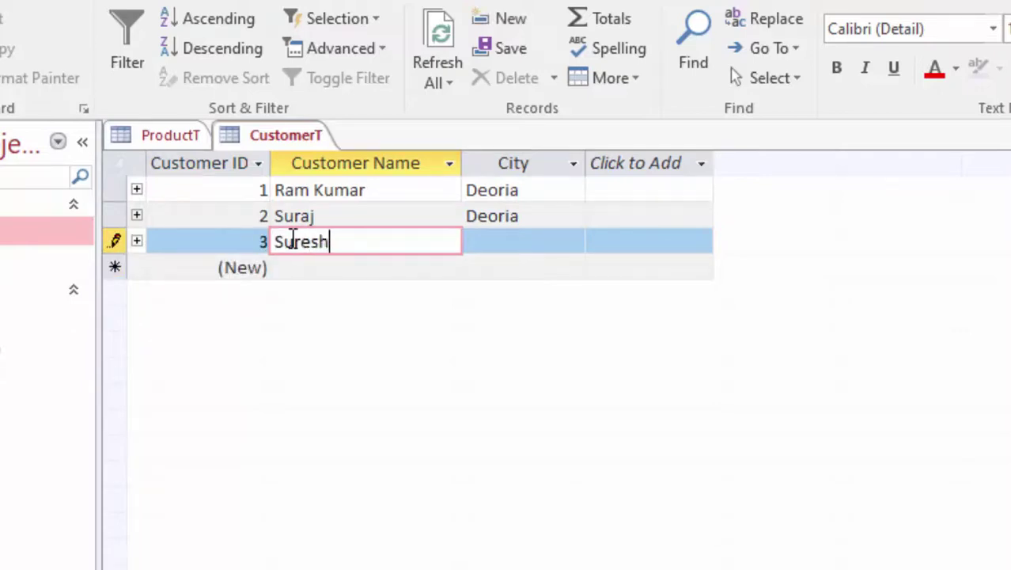
pyautogui.press('Tab')
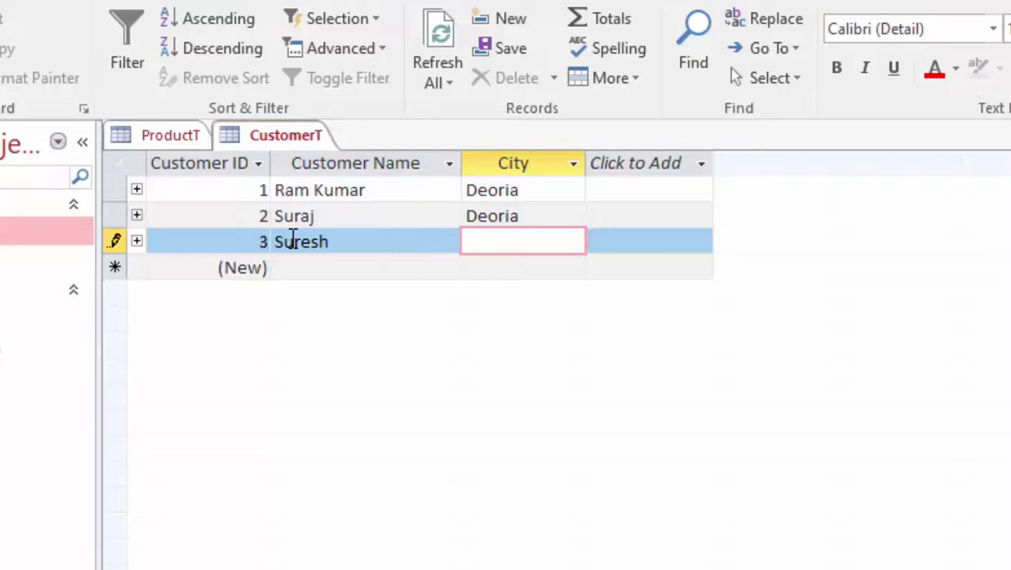
pyautogui.write('Luck')
pyautogui.write('now')
pyautogui.press('Tab')
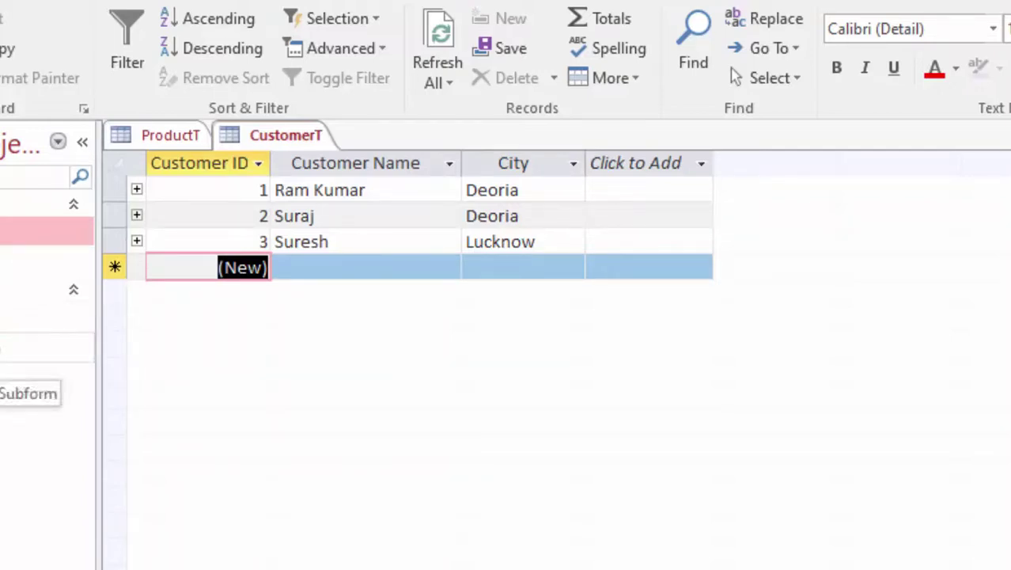
pyautogui.doubleClick(47, 262)
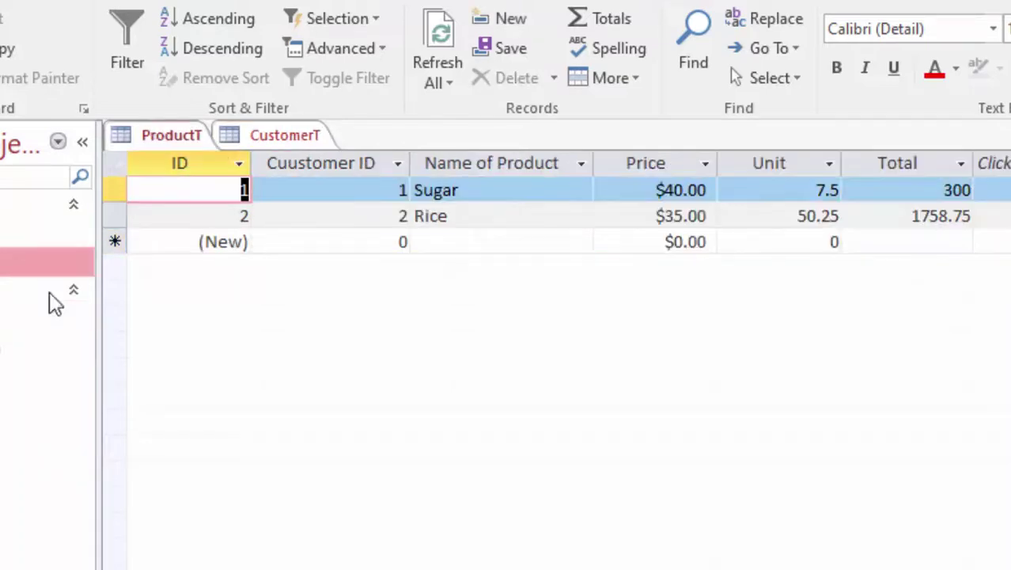
# Step: Add and save a ProductT record: customer 3, Laptop, price 25000, 2 units
pyautogui.moveTo(368, 247); pyautogui.dragTo(436, 254)
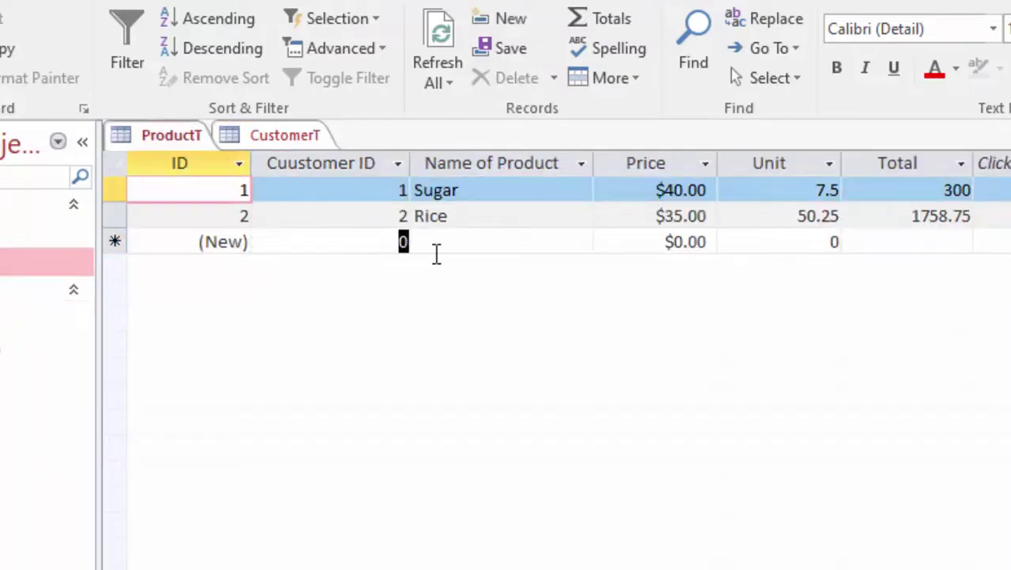
pyautogui.press('BackSpace')
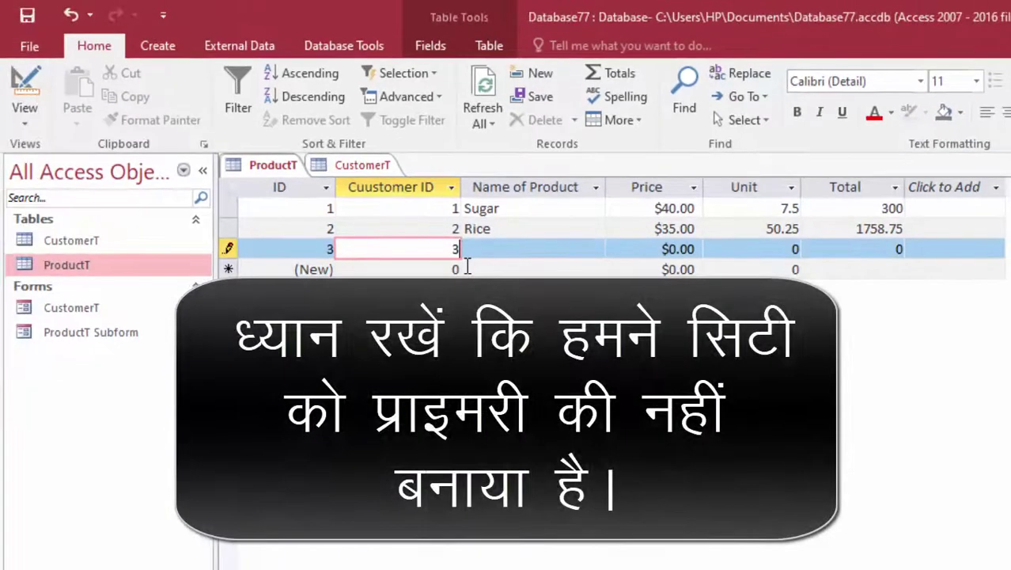
pyautogui.write('3')
pyautogui.press('Tab')
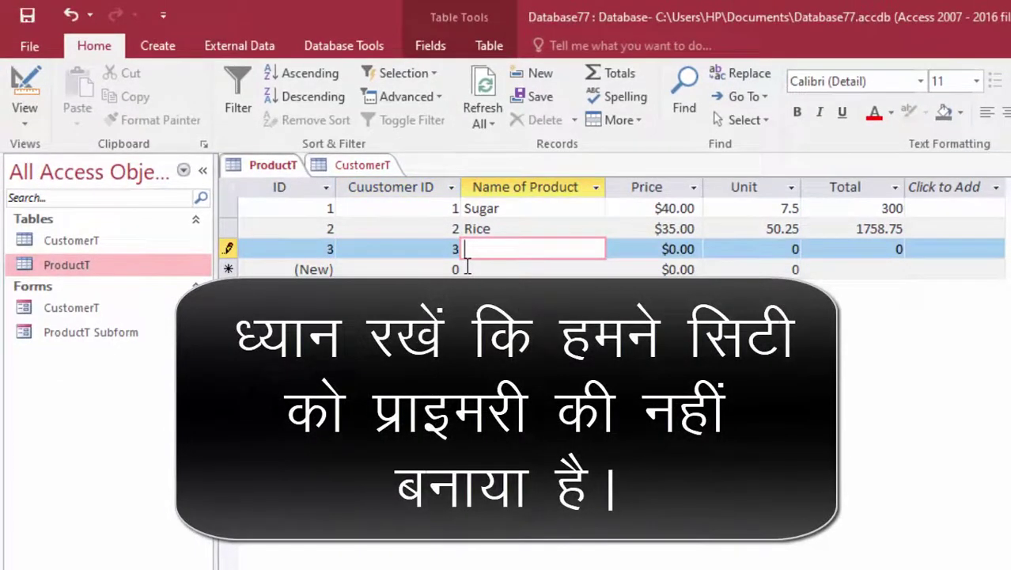
pyautogui.write('La')
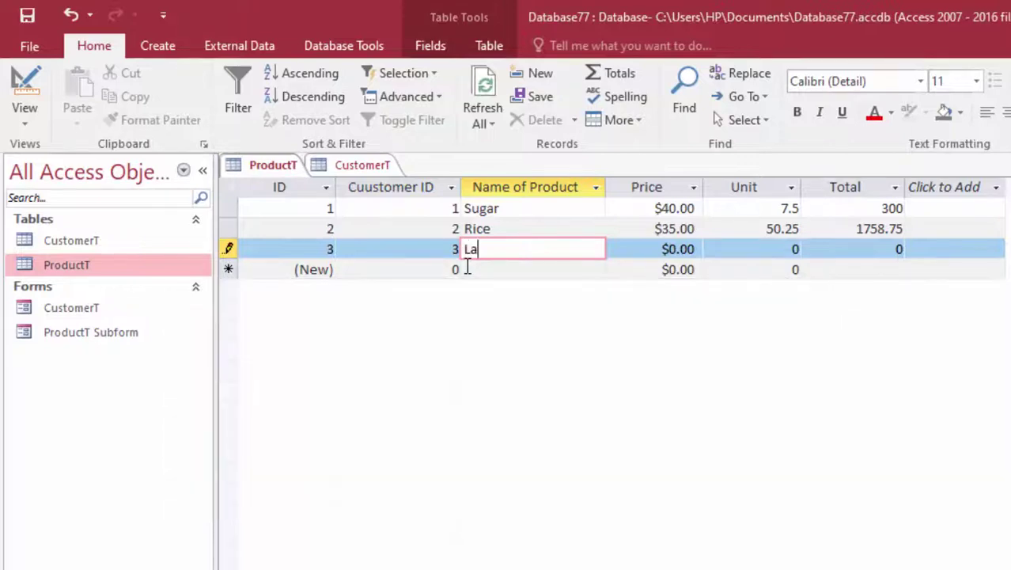
pyautogui.write('ptop')
pyautogui.press('Tab')
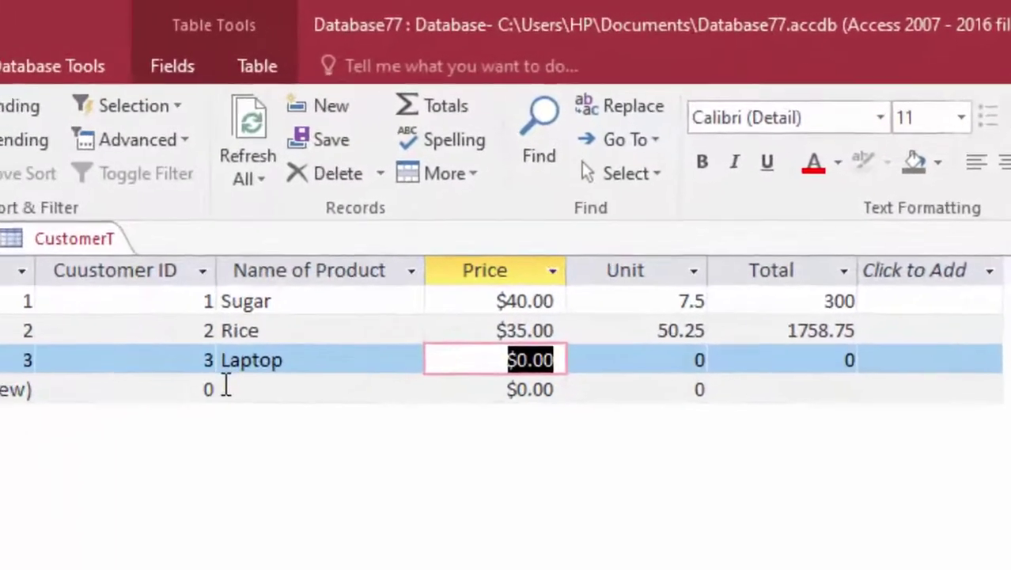
pyautogui.write('2')
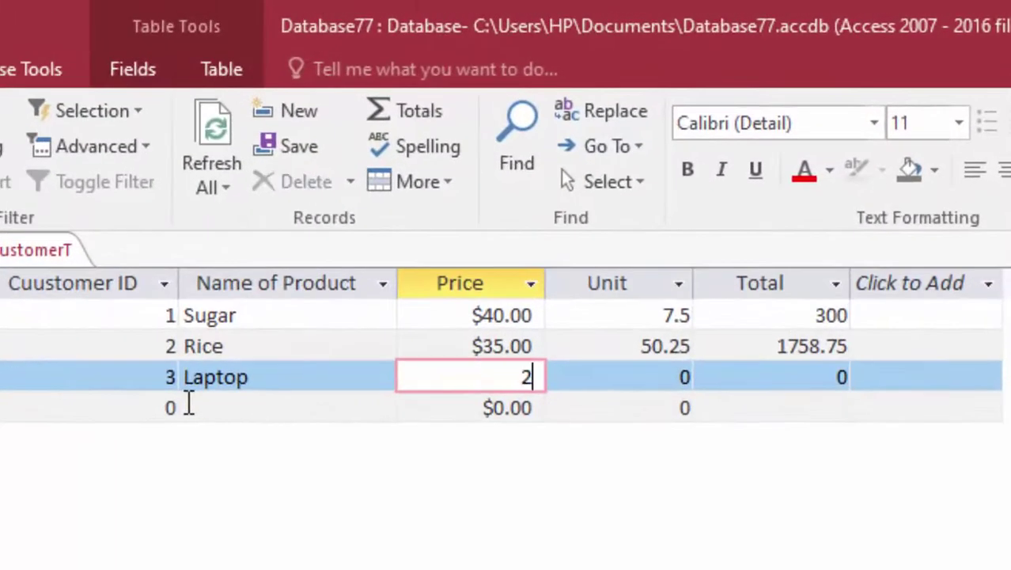
pyautogui.write('500')
pyautogui.write('0')
pyautogui.press('Tab')
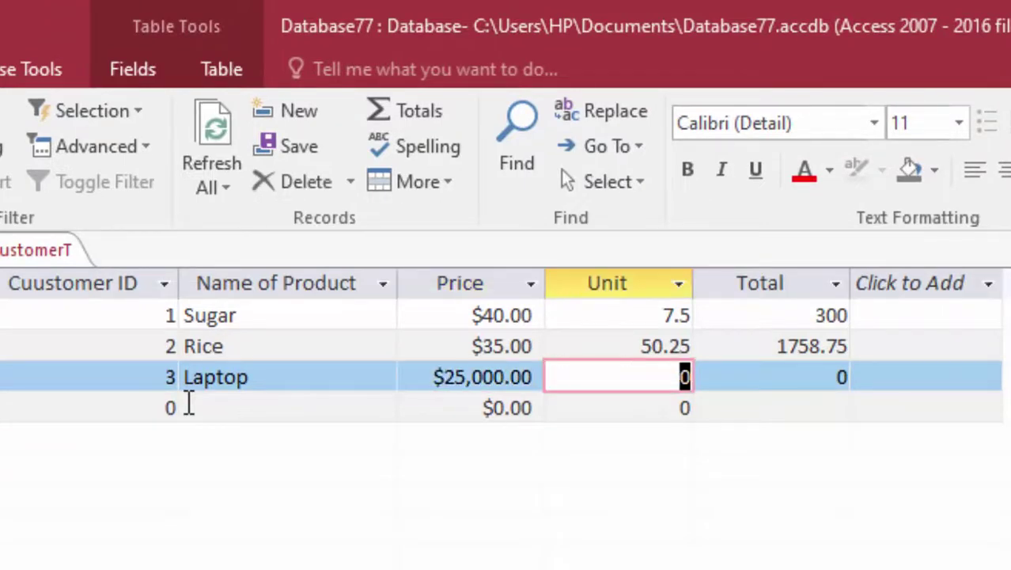
pyautogui.write('2')
pyautogui.press('Tab')
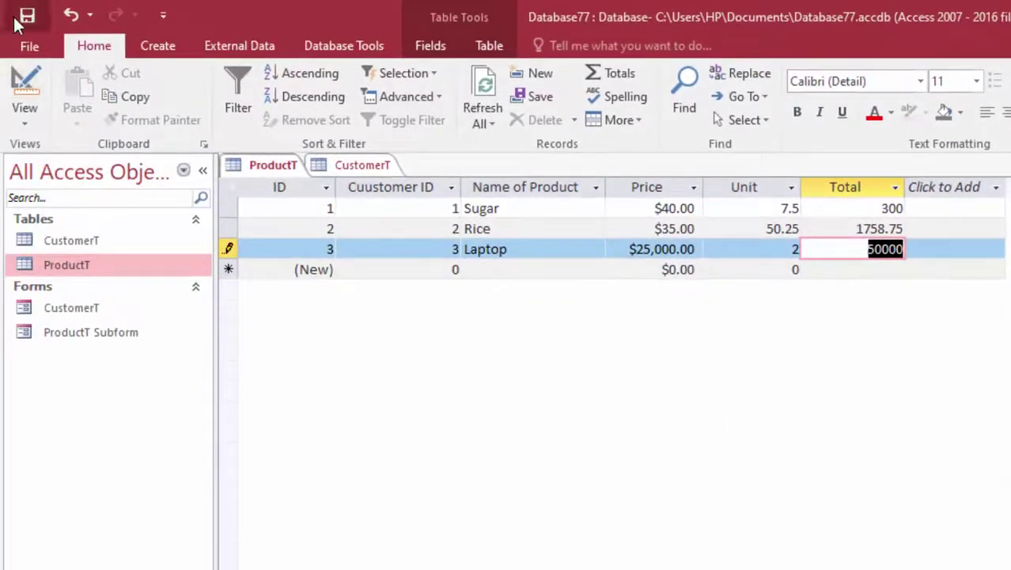
pyautogui.click(16, 19)
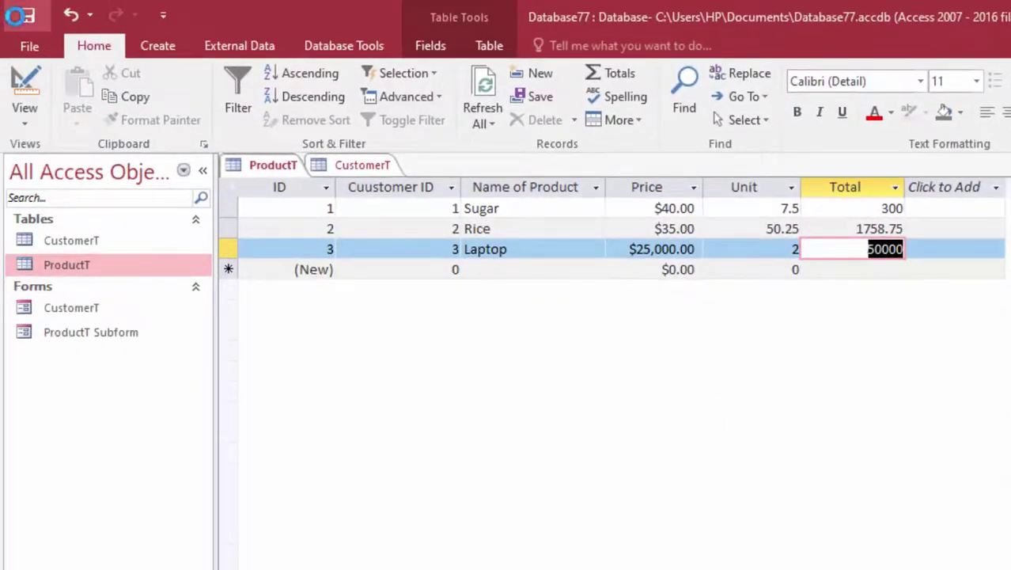
# Step: Close the CustomerT and ProductT tables
pyautogui.rightClick(345, 162)
pyautogui.click(337, 164)
pyautogui.rightClick(336, 161)
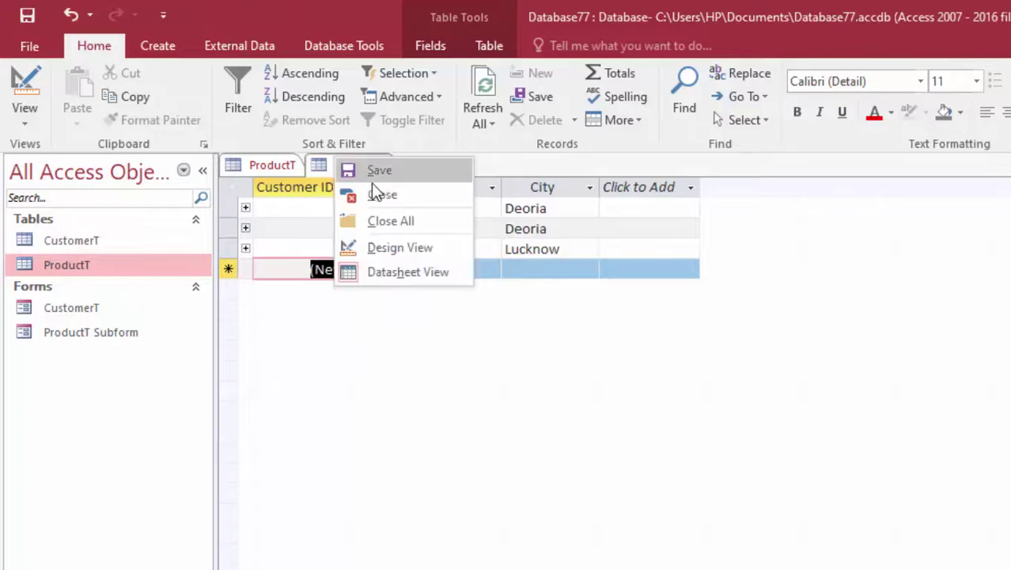
pyautogui.click(374, 193)
pyautogui.rightClick(253, 165)
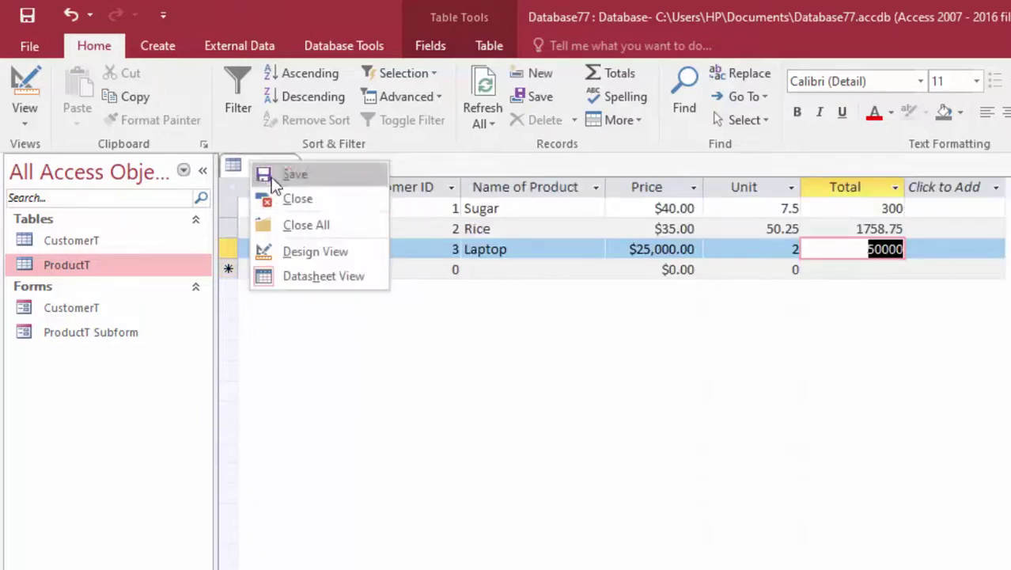
pyautogui.click(258, 163)
pyautogui.rightClick(258, 163)
pyautogui.click(280, 198)
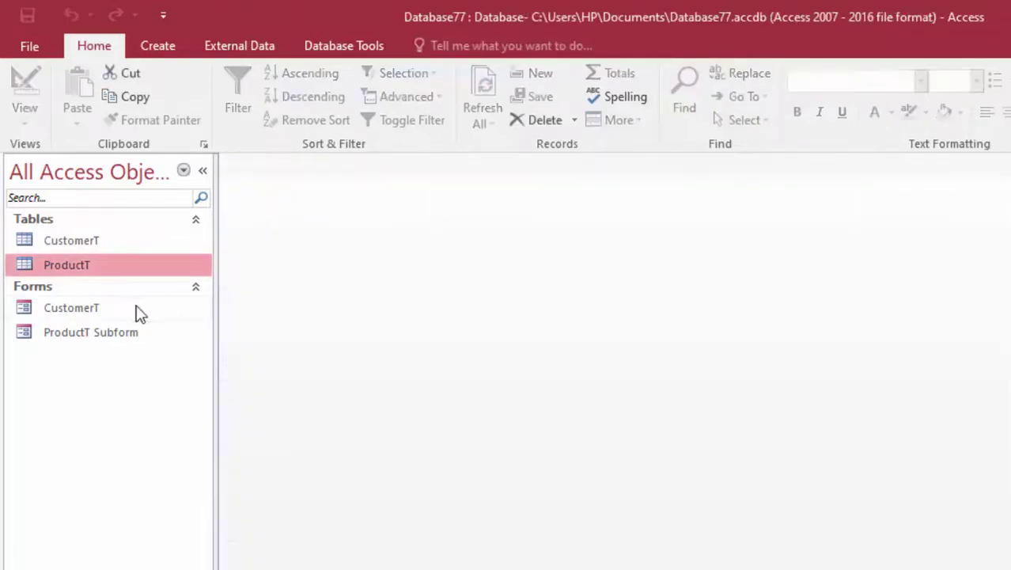
# Step: Open the CustomerT form from the Navigation Pane and choose Lucknow in the City search combo
pyautogui.doubleClick(70, 308)
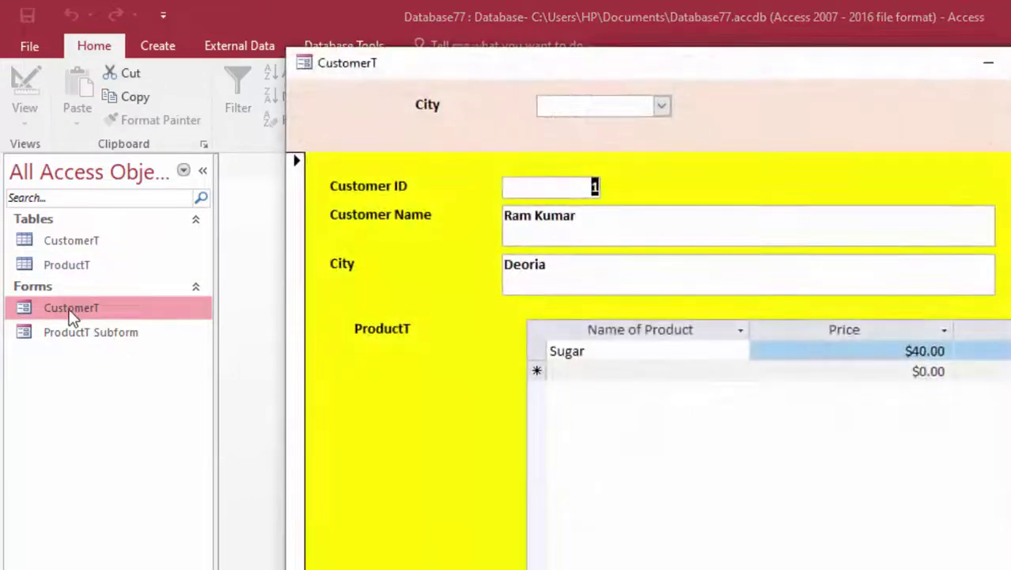
pyautogui.click(662, 105)
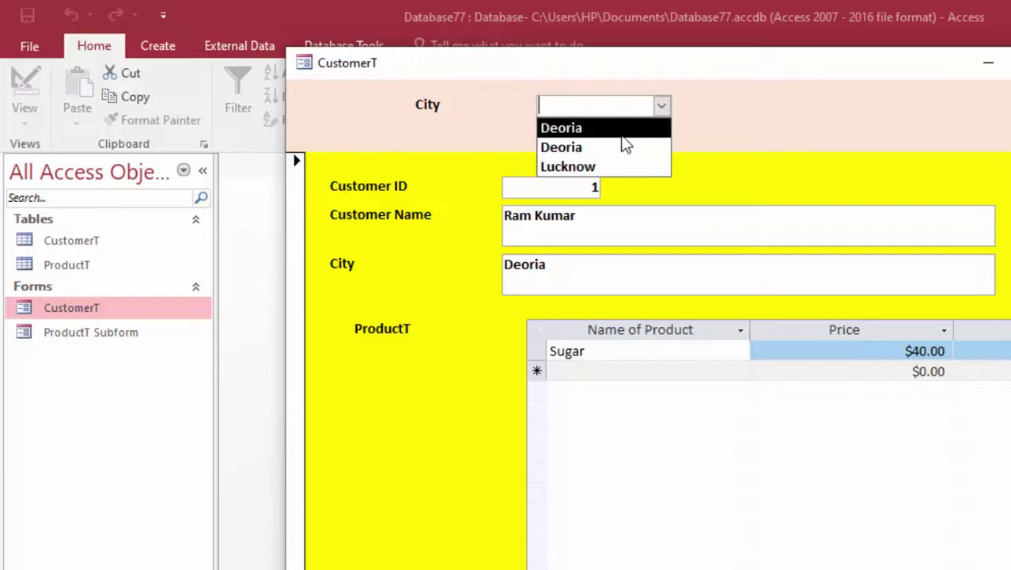
pyautogui.click(612, 168)
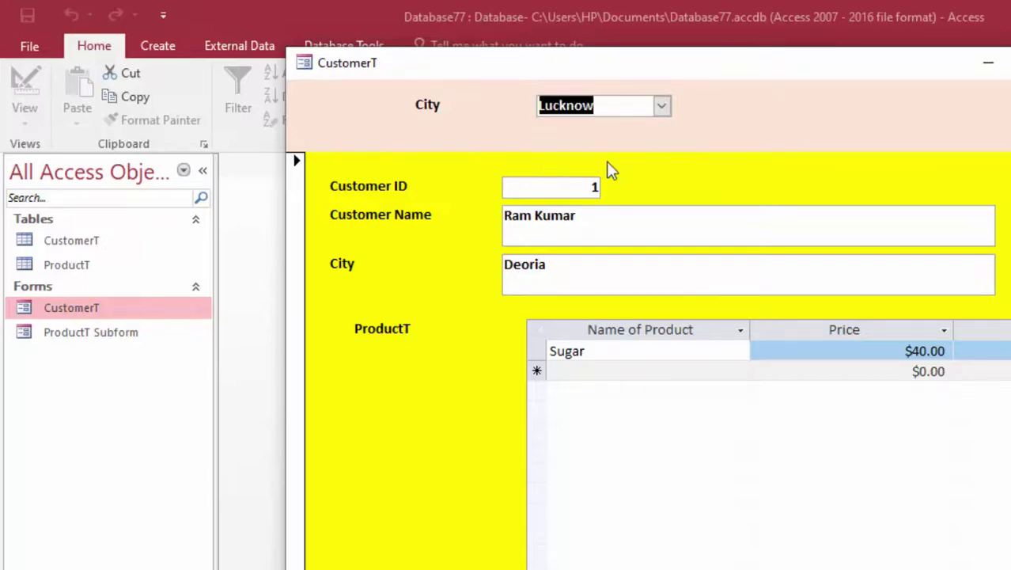